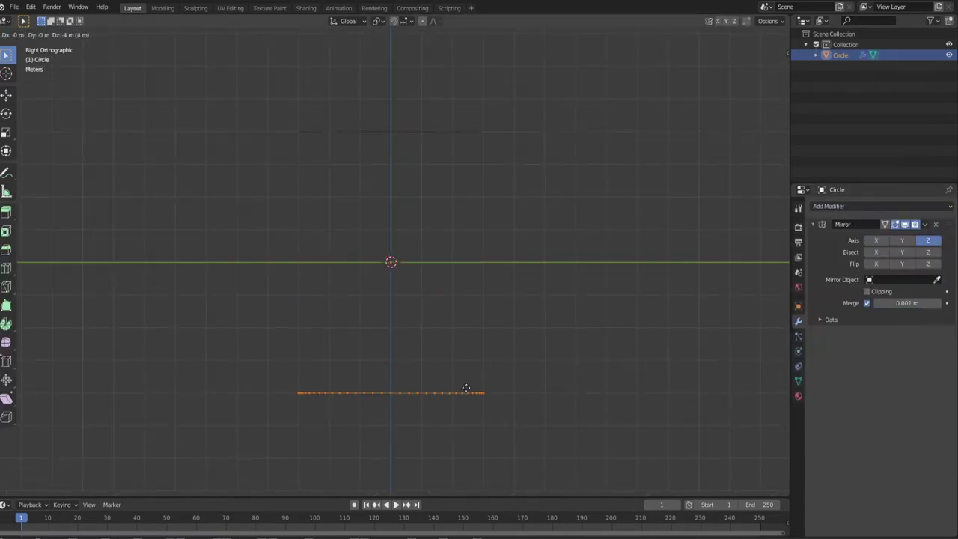
Place the circle below the origin and extrude its edge straight up along Z into a band
{"action": "left_click", "coordinate": [522, 466]}
{"action": "key", "text": "g"}
{"action": "key", "text": "z"}
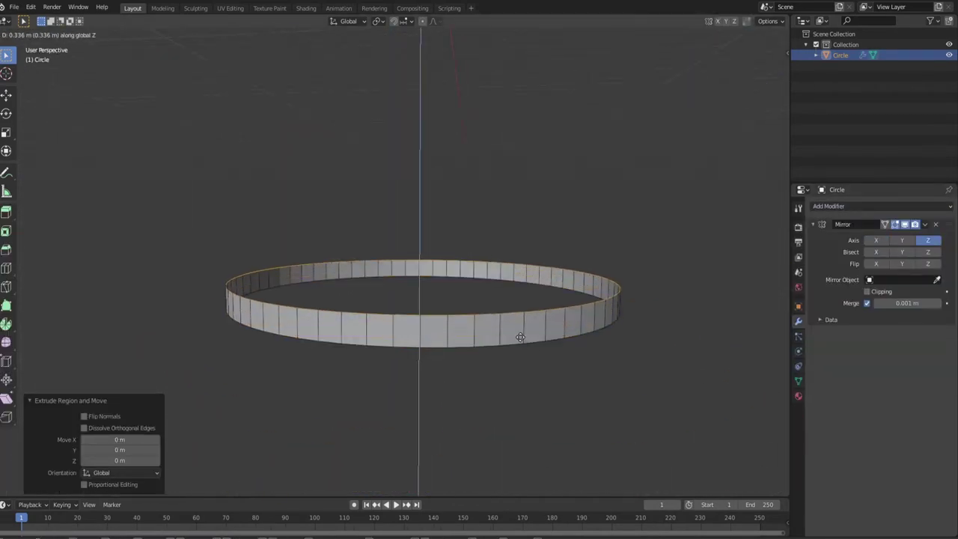
{"action": "left_click", "coordinate": [461, 315]}
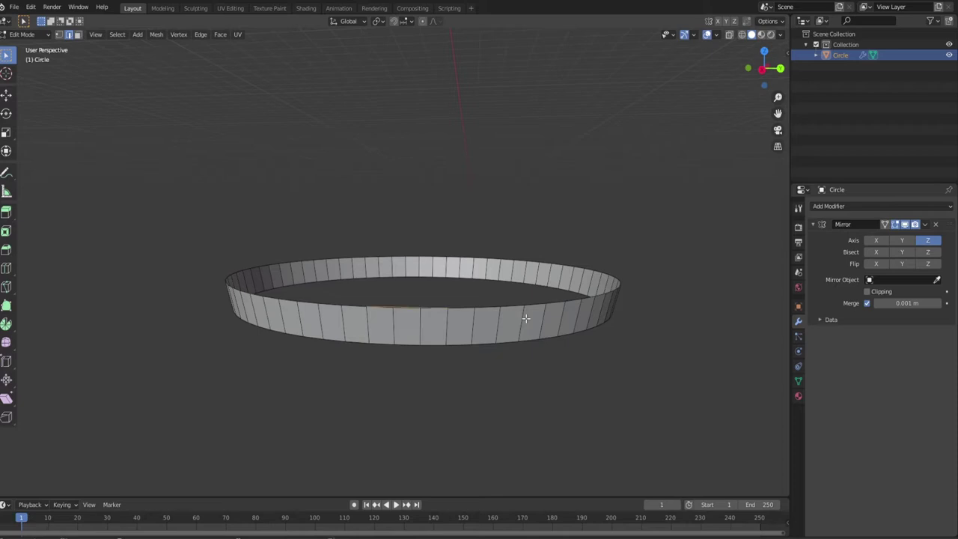
Fill and inset the top opening, extrude it slightly, and enable mirror Clipping
{"action": "key", "text": "f"}
{"action": "key", "text": "i"}
{"action": "left_click", "coordinate": [479, 350]}
{"action": "scroll", "coordinate": [479, 349], "scroll_direction": "up", "scroll_amount": 3}
{"action": "left_click", "coordinate": [488, 345]}
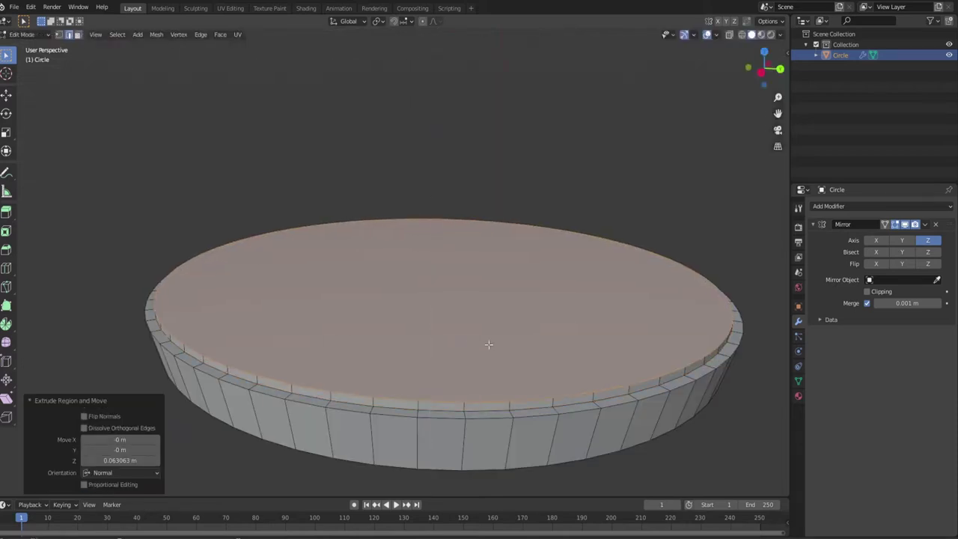
{"action": "left_click", "coordinate": [551, 364]}
{"action": "scroll", "coordinate": [552, 359], "scroll_direction": "down", "scroll_amount": 4}
Extrude the top face again and raise it along Z, viewed from the side
{"action": "key", "text": "e"}
{"action": "right_click", "coordinate": [489, 248]}
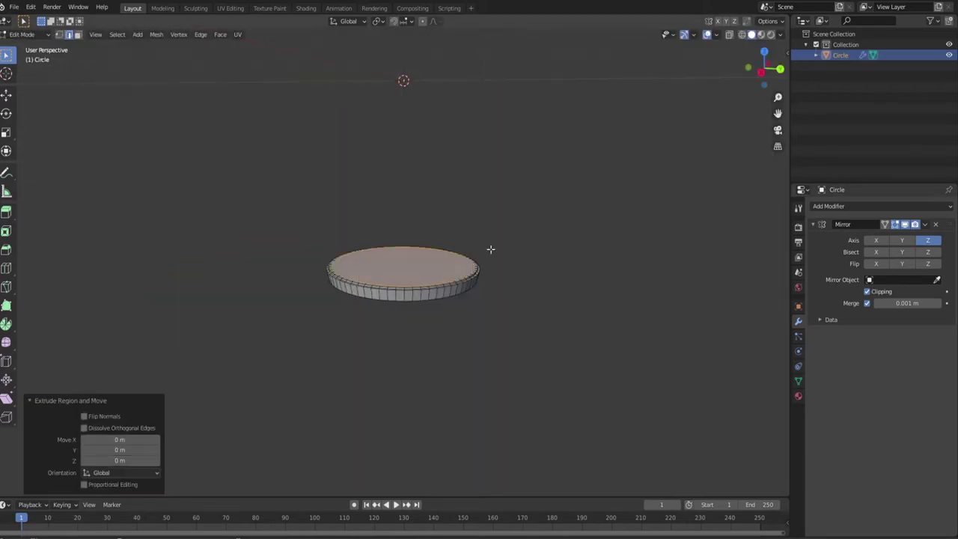
{"action": "key", "text": "g"}
{"action": "key", "text": "z"}
{"action": "left_click", "coordinate": [528, 110]}
{"action": "left_click", "coordinate": [761, 72]}
Add loop cuts across the cylinder
{"action": "key", "text": "ctrl+r"}
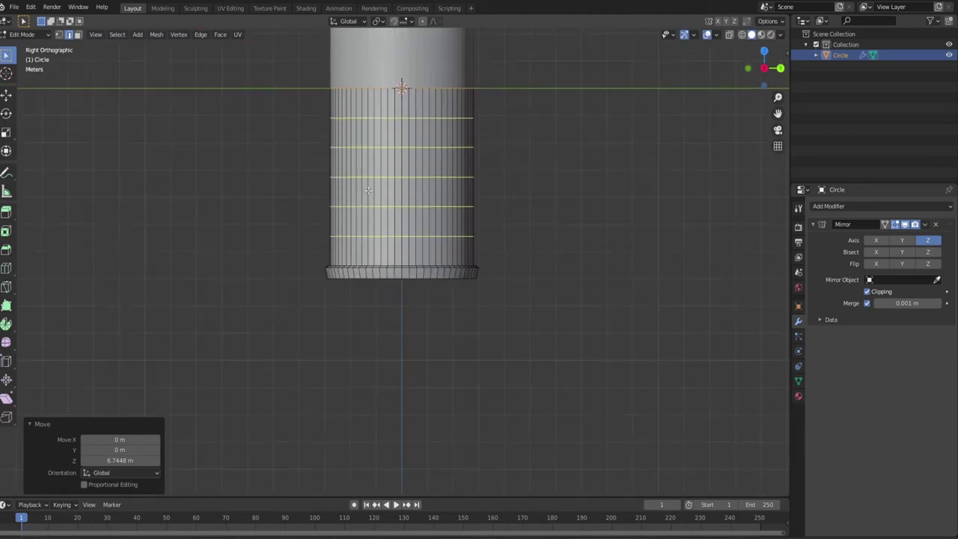
{"action": "left_click", "coordinate": [368, 191]}
{"action": "left_click", "coordinate": [518, 125]}
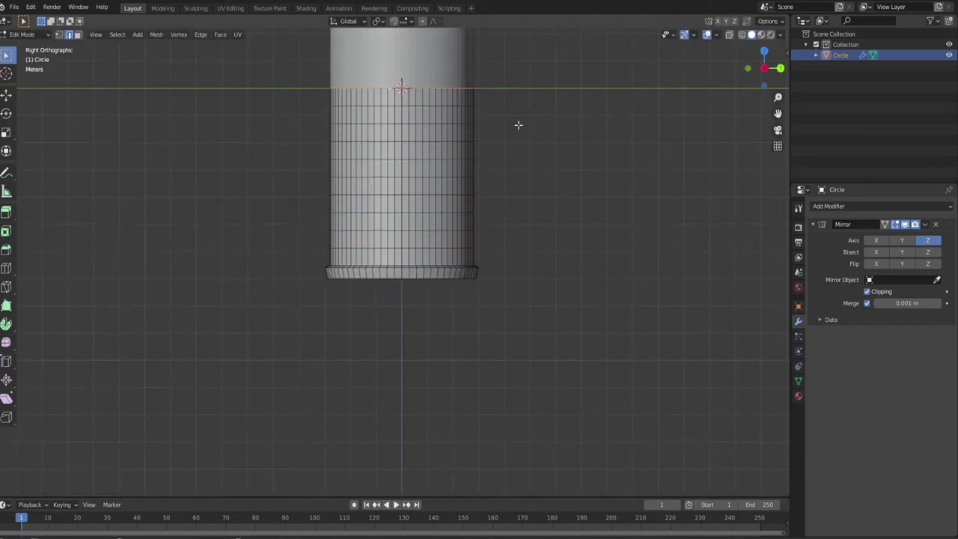
{"action": "left_click", "coordinate": [454, 98]}
Turn on proportional editing and scale around the top vertex to taper the top
{"action": "key", "text": "o"}
{"action": "left_click", "coordinate": [471, 193], "text": "alt"}
{"action": "key", "text": "s"}
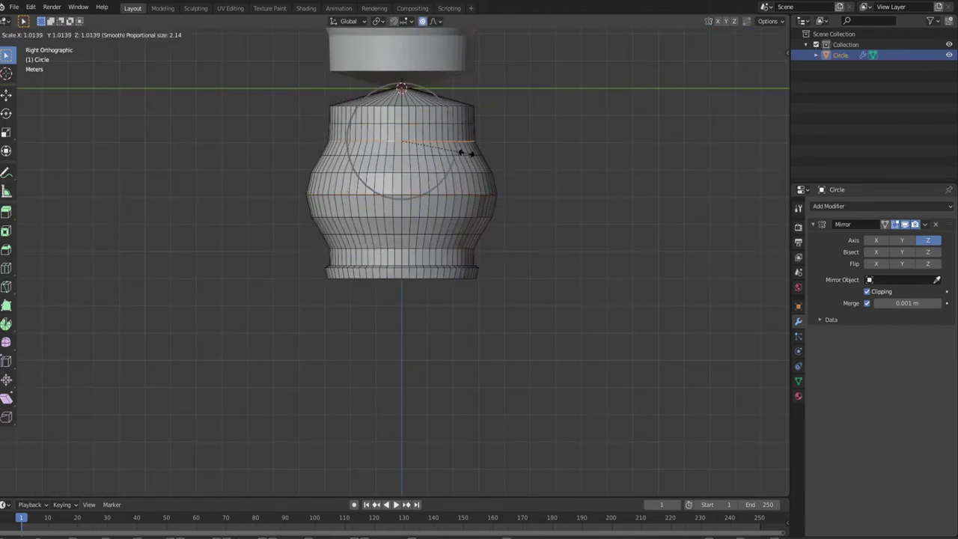
{"action": "key", "text": "Escape"}
{"action": "left_click", "coordinate": [402, 88]}
{"action": "key", "text": "s"}
{"action": "left_click", "coordinate": [412, 105]}
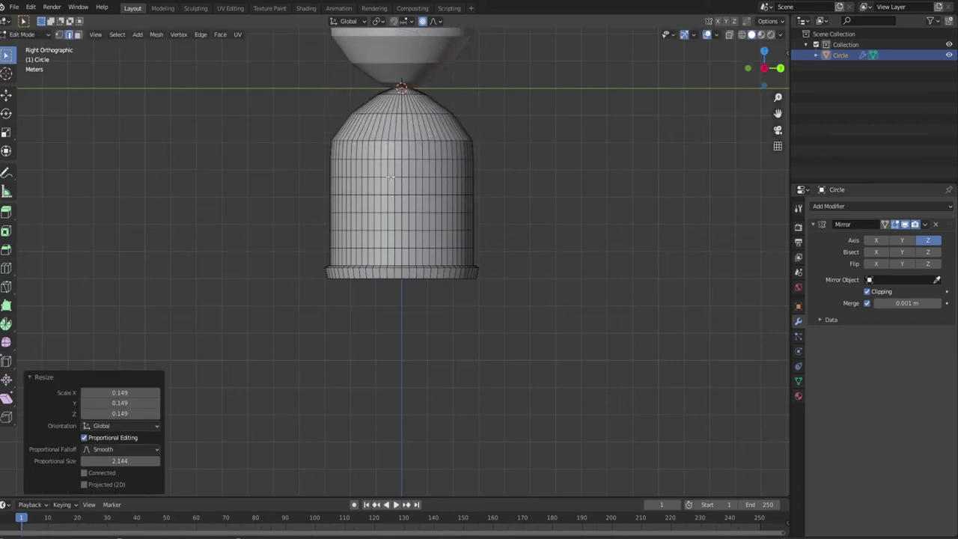
Scale the middle edge loop proportionally to round out the bulb
{"action": "left_click", "coordinate": [479, 214], "text": "alt"}
{"action": "key", "text": "s"}
{"action": "scroll", "coordinate": [404, 208], "scroll_direction": "down", "scroll_amount": 2}
{"action": "scroll", "coordinate": [405, 206], "scroll_direction": "down", "scroll_amount": 3}
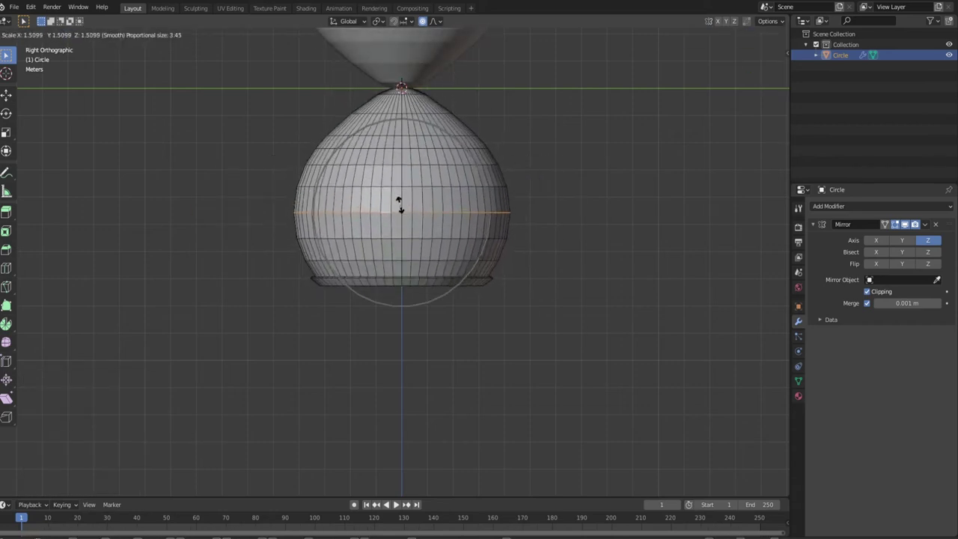
{"action": "left_click", "coordinate": [397, 205]}
{"action": "scroll", "coordinate": [398, 206], "scroll_direction": "up", "scroll_amount": 3}
Widen the bulb's base rim into a flared lip
{"action": "middle_click_drag", "start_coordinate": [397, 225], "coordinate": [385, 331]}
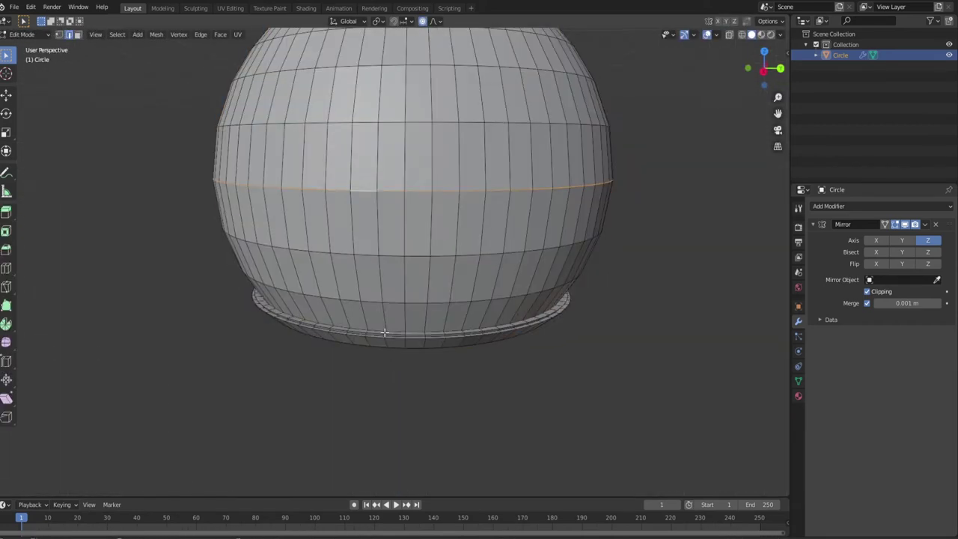
{"action": "left_click", "coordinate": [662, 370]}
{"action": "key", "text": "2"}
{"action": "key", "text": "s"}
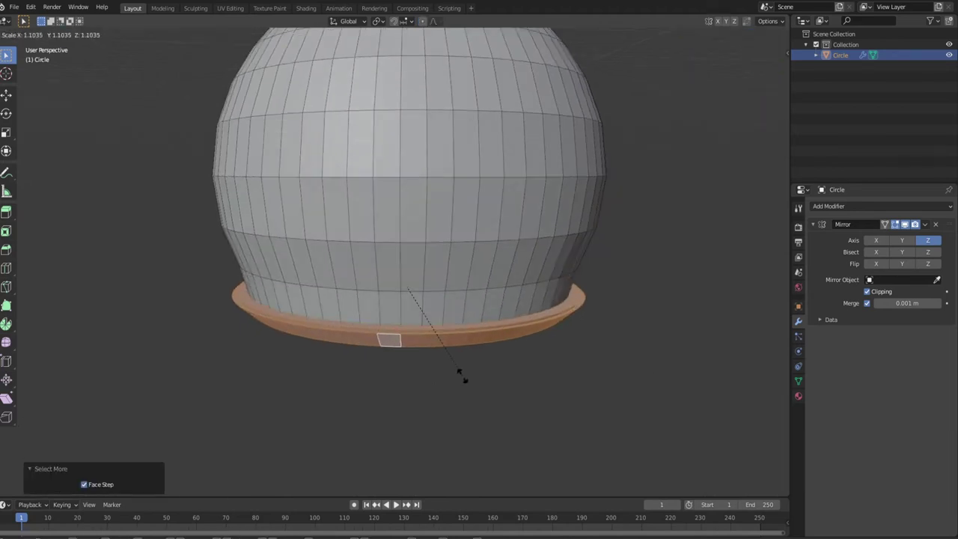
{"action": "left_click", "coordinate": [486, 380]}
{"action": "key", "text": "alt+a"}
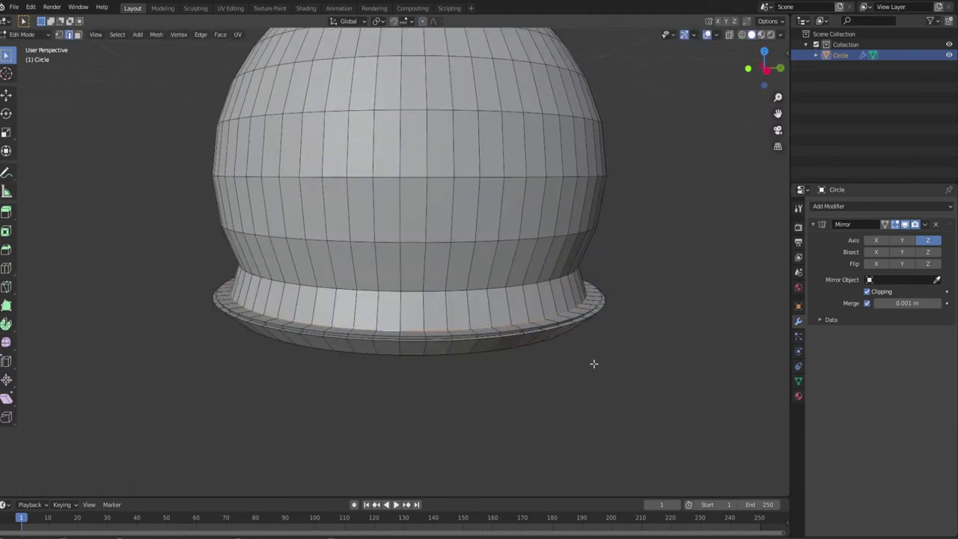
{"action": "key", "text": "3"}
{"action": "key", "text": "alt+a"}
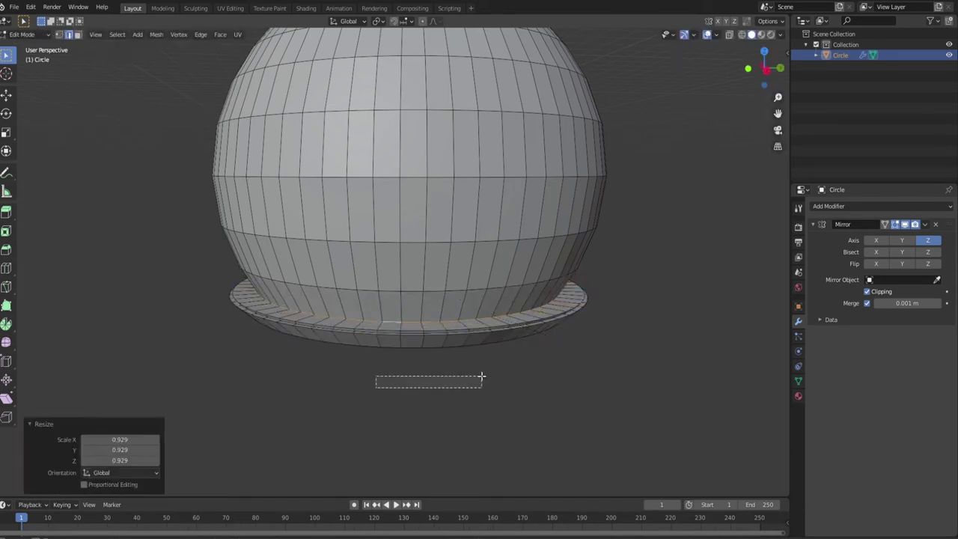
{"action": "mouse_move", "coordinate": [482, 379]}
{"action": "middle_mouse_down"}
{"action": "mouse_move", "coordinate": [360, 237]}
{"action": "mouse_move", "coordinate": [417, 353]}
{"action": "mouse_move", "coordinate": [355, 396]}
{"action": "middle_mouse_up"}
Shade the hourglass smooth from Object Mode
{"action": "key", "text": "Tab"}
{"action": "scroll", "coordinate": [441, 314], "scroll_direction": "down", "scroll_amount": 3}
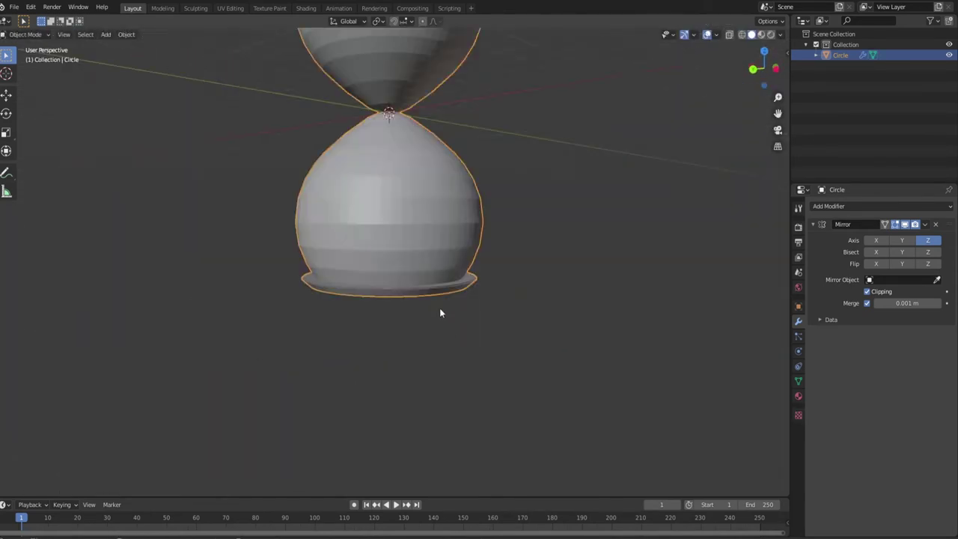
{"action": "scroll", "coordinate": [332, 339], "scroll_direction": "up", "scroll_amount": 5}
{"action": "right_click", "coordinate": [332, 339]}
{"action": "left_click", "coordinate": [326, 325]}
Scale a rim loop slightly inward and enable Auto Smooth in the Object Data settings
{"action": "key", "text": "Tab"}
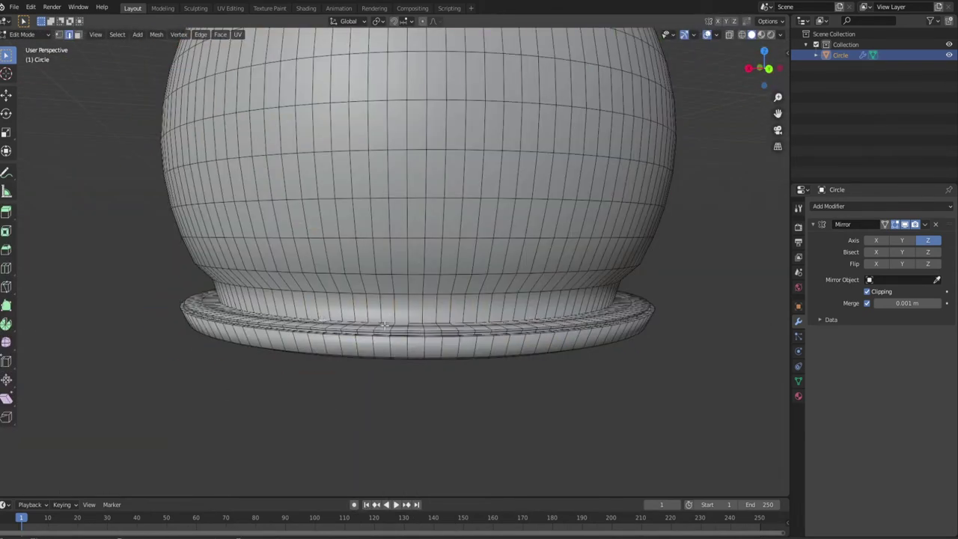
{"action": "left_click", "coordinate": [330, 317], "text": "alt"}
{"action": "key", "text": "s"}
{"action": "left_click", "coordinate": [330, 316]}
{"action": "key", "text": "Tab"}
{"action": "left_click", "coordinate": [798, 381]}
{"action": "left_click", "coordinate": [867, 405]}
Inset the rim's ring of faces and extrude the band a short way down
{"action": "key", "text": "Tab"}
{"action": "scroll", "coordinate": [406, 387], "scroll_direction": "up", "scroll_amount": 5}
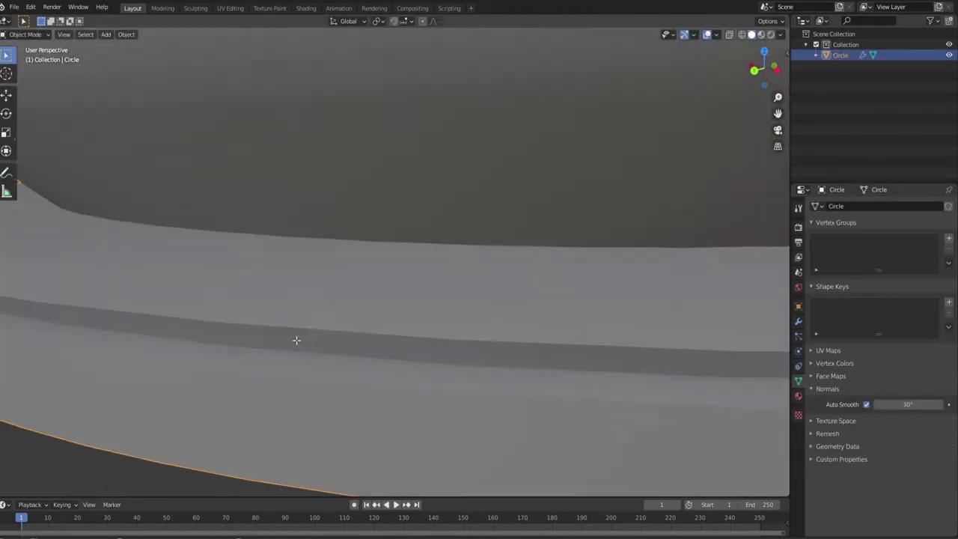
{"action": "key", "text": "3"}
{"action": "left_click", "coordinate": [541, 309], "text": "alt"}
{"action": "left_click", "coordinate": [534, 308]}
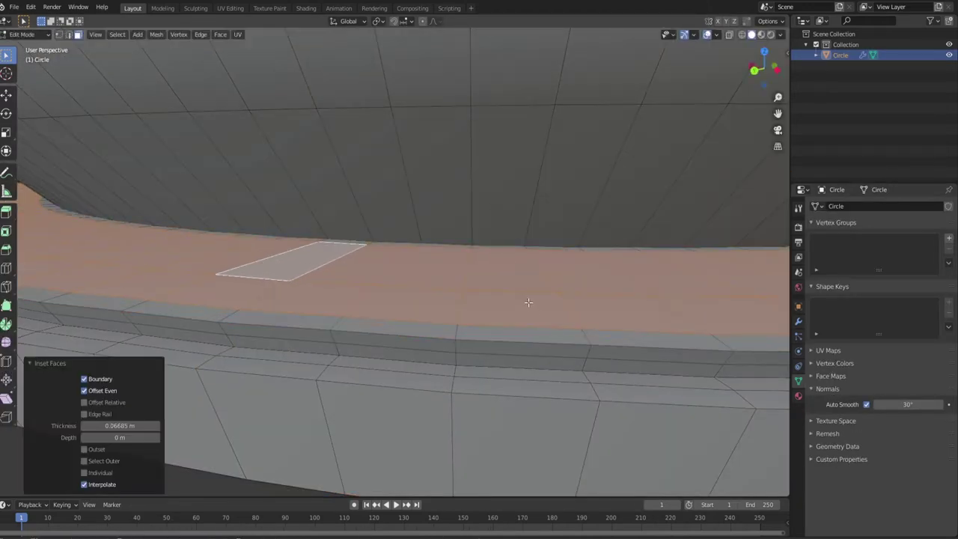
{"action": "key", "text": "e"}
{"action": "left_click", "coordinate": [528, 294]}
{"action": "scroll", "coordinate": [528, 294], "scroll_direction": "down", "scroll_amount": 5}
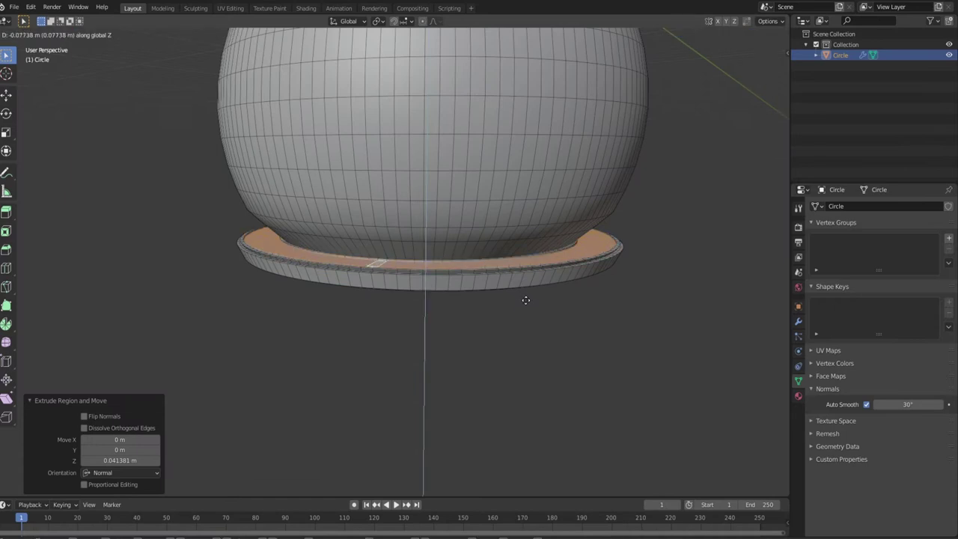
{"action": "left_click", "coordinate": [527, 300]}
Scale the extruded band inward into a groove
{"action": "key", "text": "Tab"}
{"action": "key", "text": "Tab"}
{"action": "scroll", "coordinate": [452, 327], "scroll_direction": "up", "scroll_amount": 5}
{"action": "key", "text": "s"}
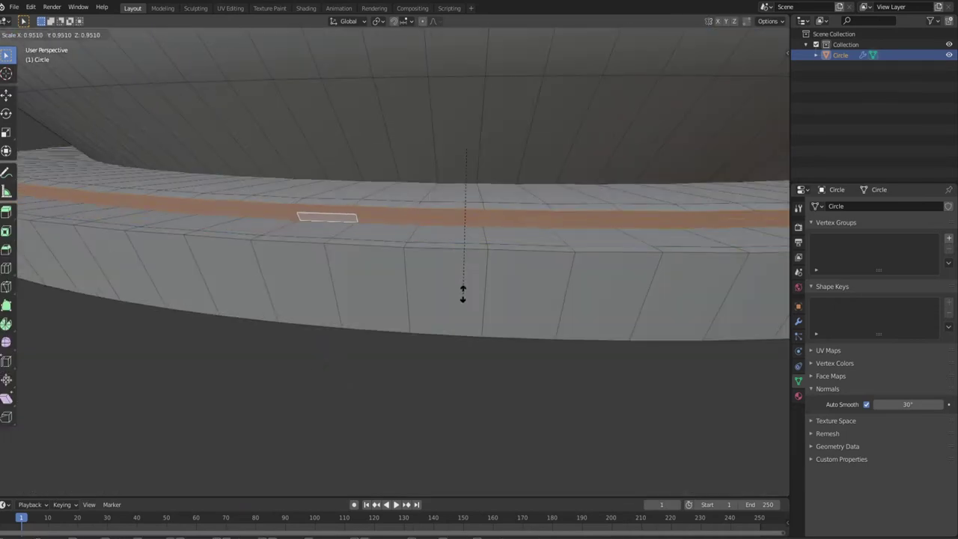
{"action": "left_click", "coordinate": [460, 304]}
{"action": "scroll", "coordinate": [247, 417], "scroll_direction": "down", "scroll_amount": 4}
{"action": "scroll", "coordinate": [259, 228], "scroll_direction": "up", "scroll_amount": 4}
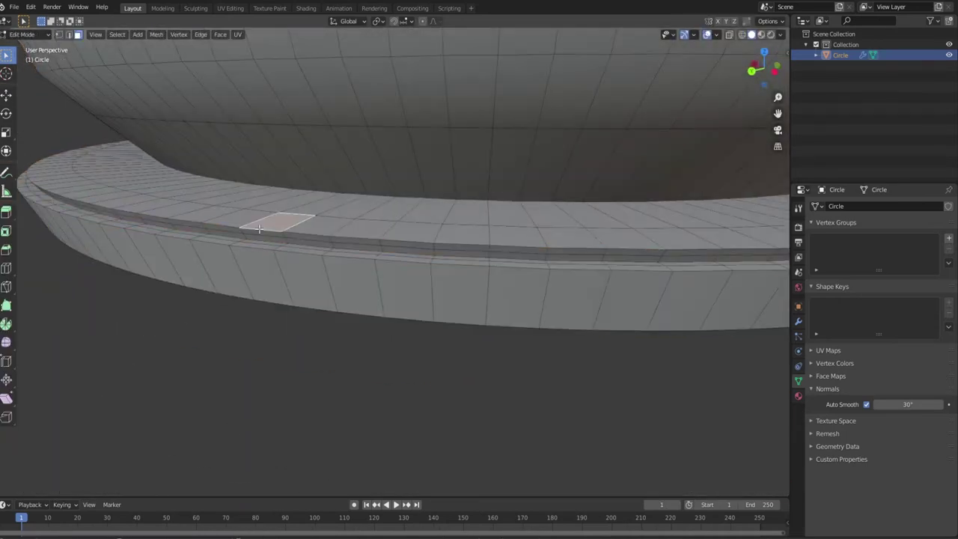
Extrude the rim band and scale it outward into a raised ridge
{"action": "key", "text": "e"}
{"action": "left_click", "coordinate": [407, 406]}
{"action": "key", "text": "s"}
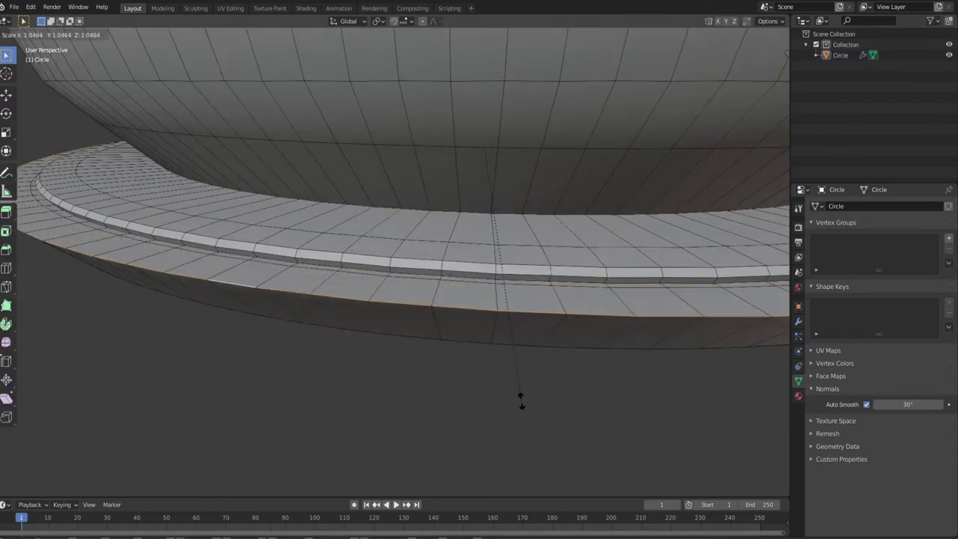
{"action": "left_click", "coordinate": [511, 397]}
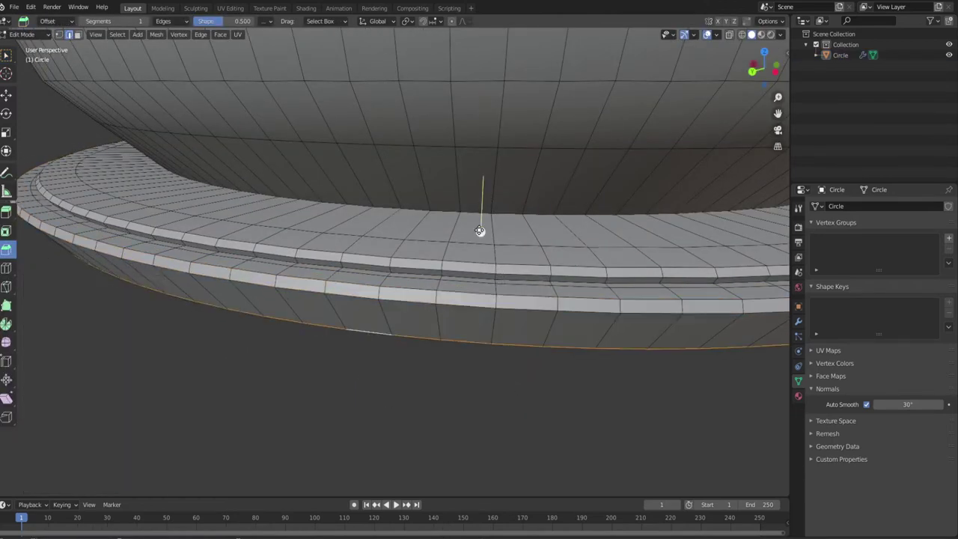
Check the rim in Object Mode, then grow the face selection in Edit Mode
{"action": "key", "text": "Tab"}
{"action": "scroll", "coordinate": [289, 307], "scroll_direction": "down", "scroll_amount": 3}
{"action": "scroll", "coordinate": [289, 307], "scroll_direction": "down", "scroll_amount": 6}
{"action": "scroll", "coordinate": [281, 299], "scroll_direction": "down", "scroll_amount": 2}
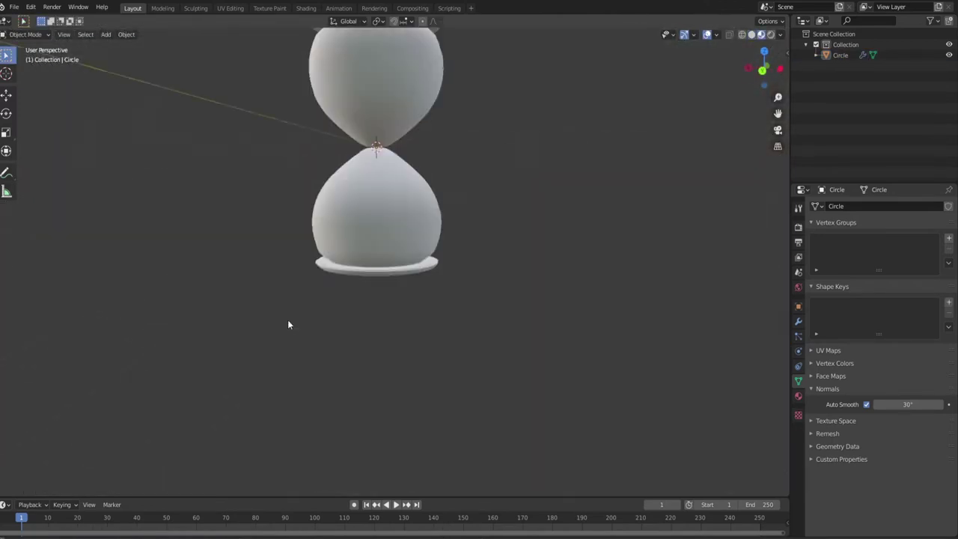
{"action": "key", "text": "Tab"}
{"action": "scroll", "coordinate": [327, 336], "scroll_direction": "up", "scroll_amount": 6}
{"action": "key", "text": "ctrl+KP_Add"}
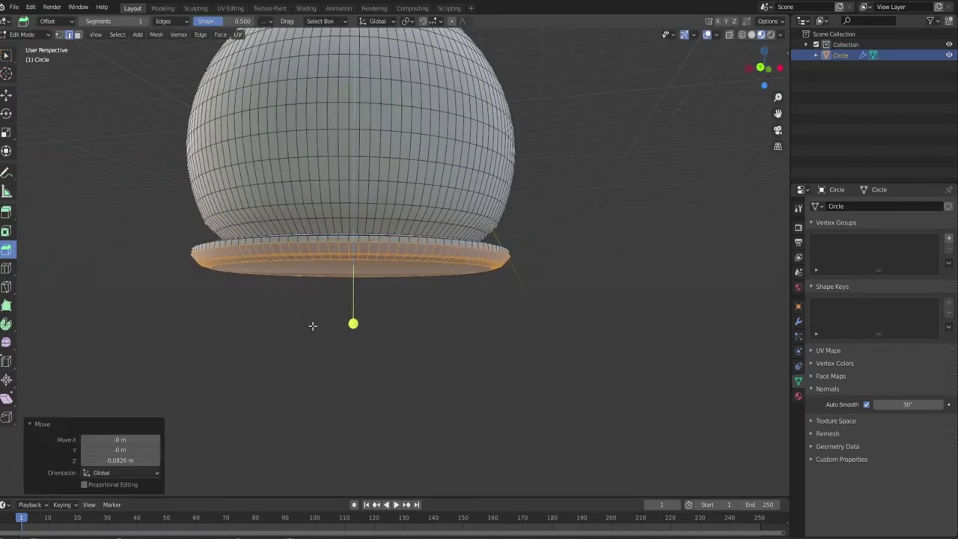
Select the disc's rim ring of faces and bevel its outer edge
{"action": "scroll", "coordinate": [314, 325], "scroll_direction": "up", "scroll_amount": 3}
{"action": "middle_click_drag", "start_coordinate": [325, 321], "coordinate": [310, 387]}
{"action": "left_click", "coordinate": [253, 289], "text": "alt"}
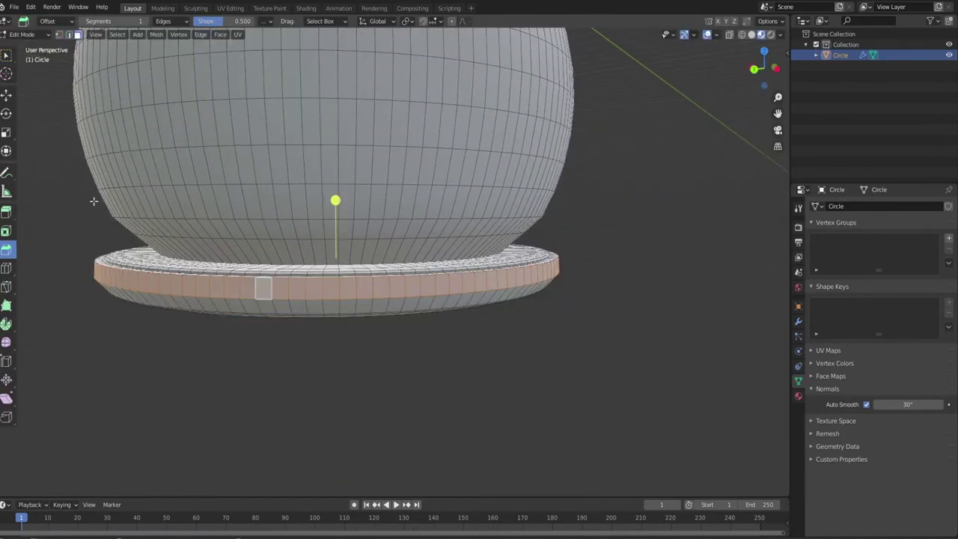
{"action": "scroll", "coordinate": [318, 209], "scroll_direction": "up", "scroll_amount": 2}
{"action": "left_click_drag", "start_coordinate": [318, 285], "coordinate": [316, 325]}
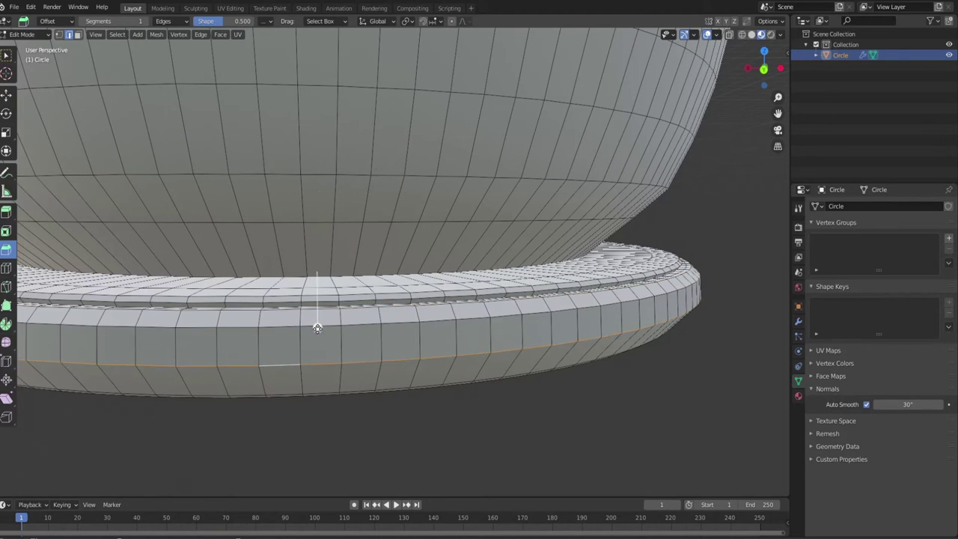
{"action": "key", "text": "Tab"}
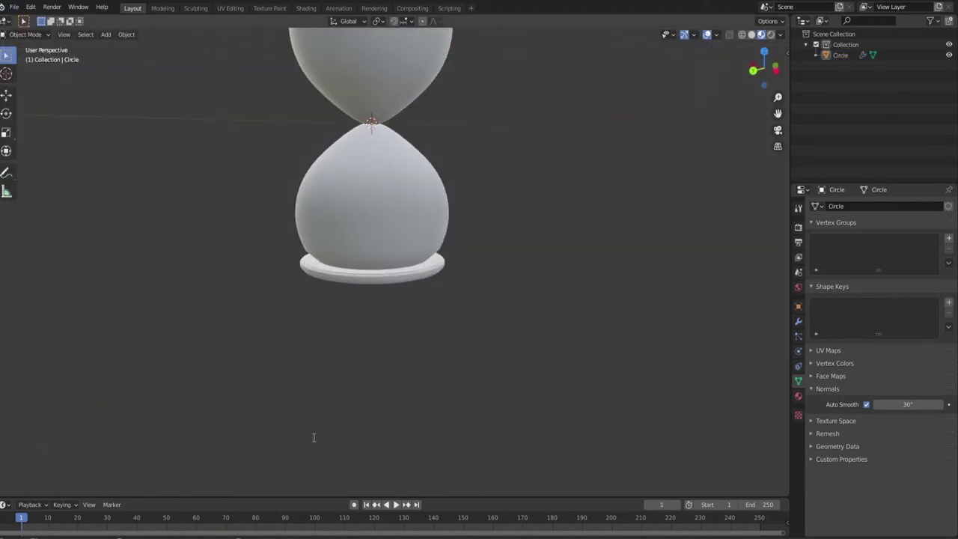
Extrude and scale a ring at the neck, then undo the oversized result
{"action": "scroll", "coordinate": [569, 328], "scroll_direction": "up", "scroll_amount": 5}
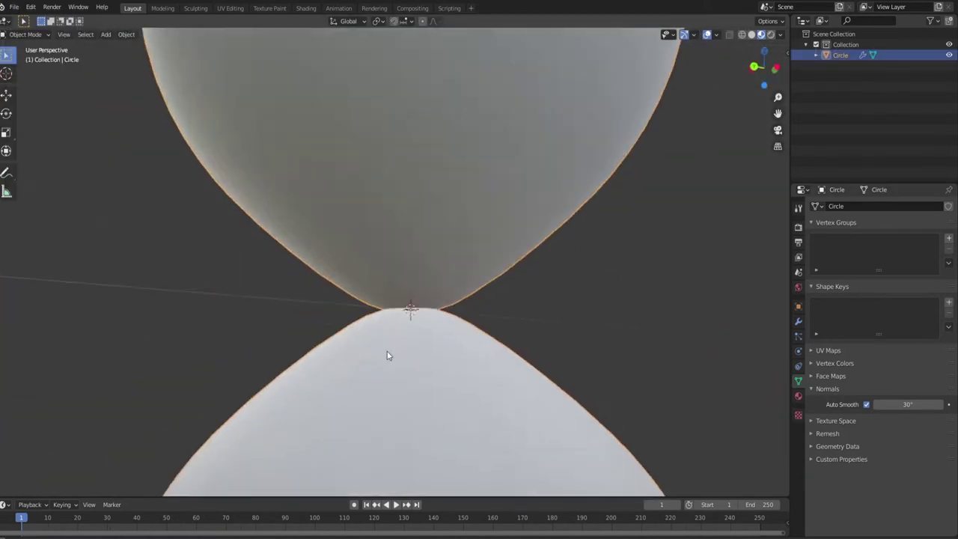
{"action": "key", "text": "Tab"}
{"action": "scroll", "coordinate": [414, 297], "scroll_direction": "down", "scroll_amount": 3}
{"action": "key", "text": "e"}
{"action": "key", "text": "Escape"}
{"action": "key", "text": "s"}
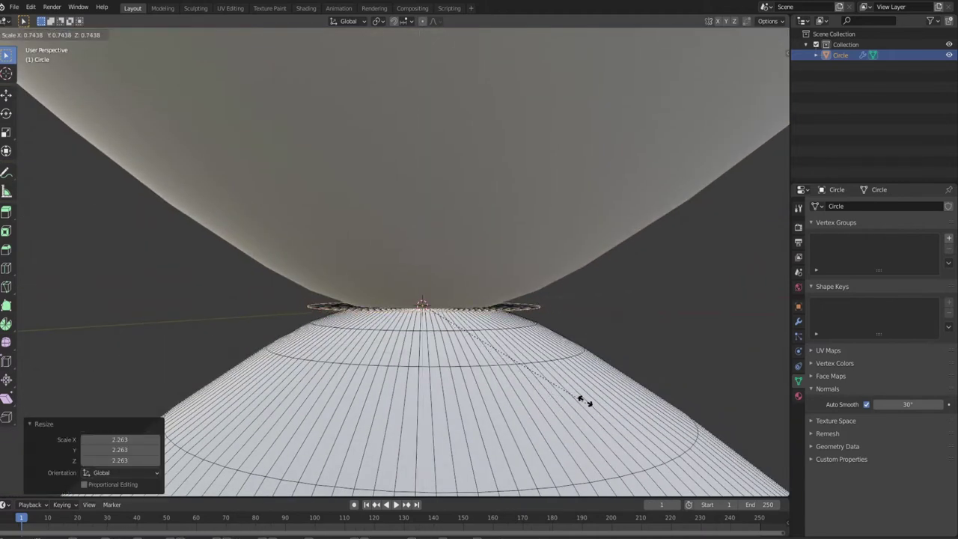
{"action": "key", "text": "ctrl+z"}
Extrude the neck faces along their normals and resize the new ring
{"action": "middle_click_drag", "start_coordinate": [410, 346], "coordinate": [483, 382]}
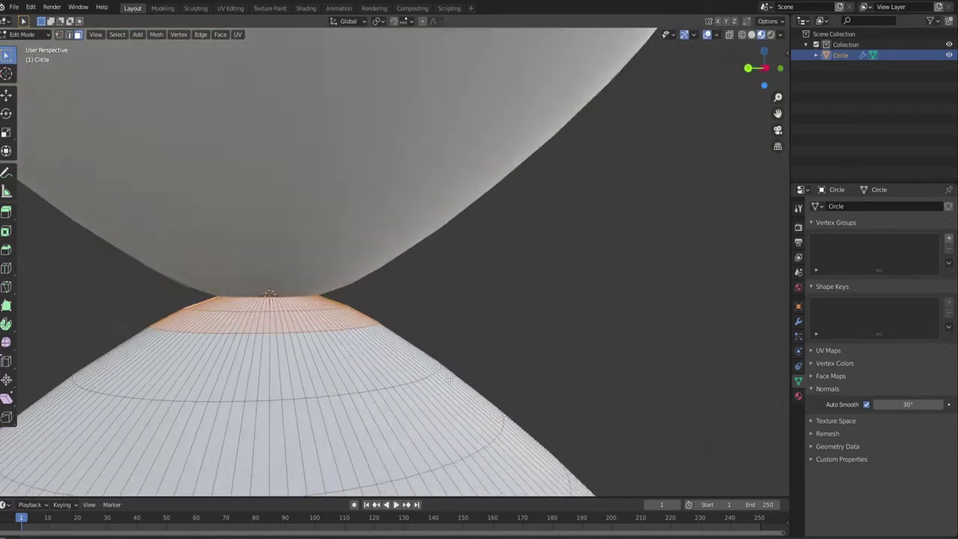
{"action": "key", "text": "e"}
{"action": "left_click", "coordinate": [458, 366]}
{"action": "key", "text": "s"}
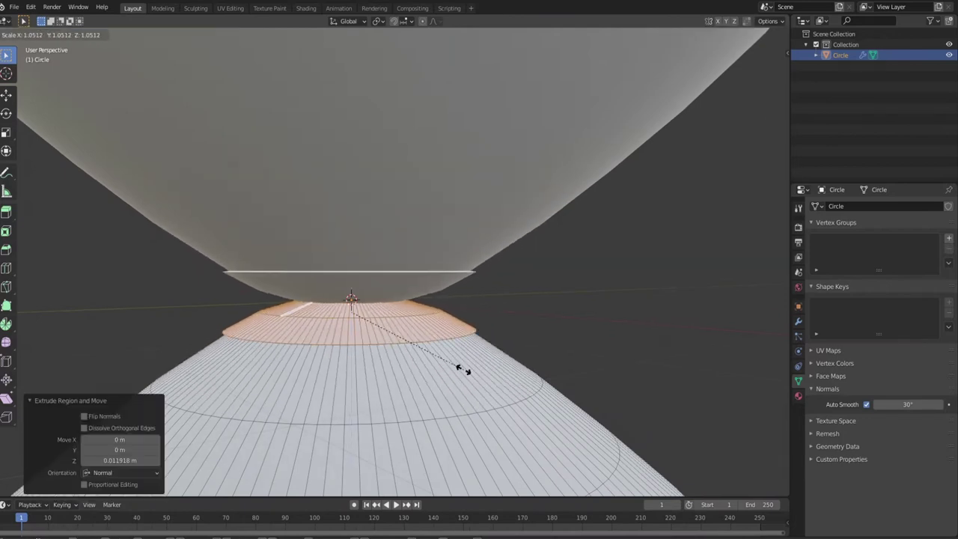
{"action": "scroll", "coordinate": [462, 378], "scroll_direction": "up", "scroll_amount": 3}
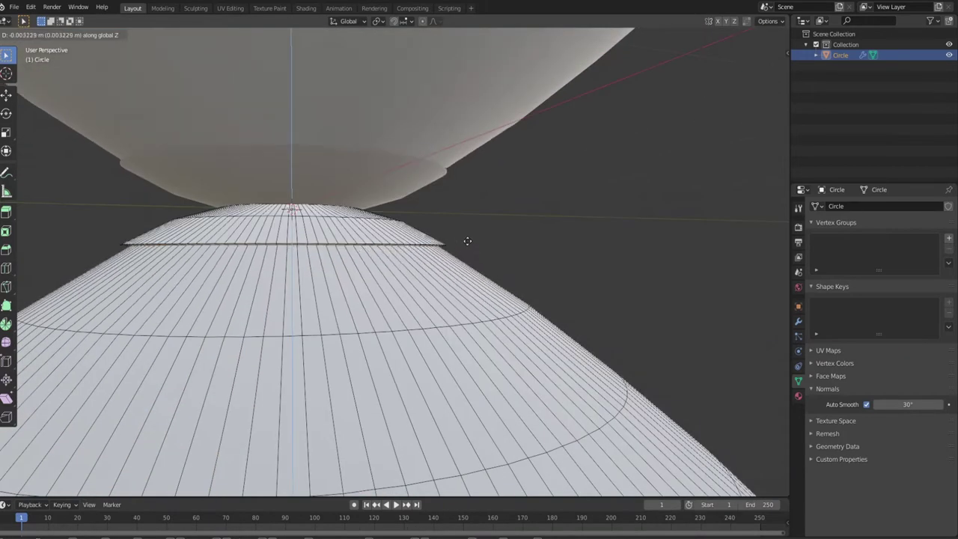
{"action": "left_click", "coordinate": [287, 248]}
Add a loop cut around the neck, grow the selection, and scale the band thinner
{"action": "mouse_move", "coordinate": [466, 242]}
{"action": "middle_mouse_down"}
{"action": "mouse_move", "coordinate": [287, 247]}
{"action": "mouse_move", "coordinate": [172, 192]}
{"action": "middle_mouse_up"}
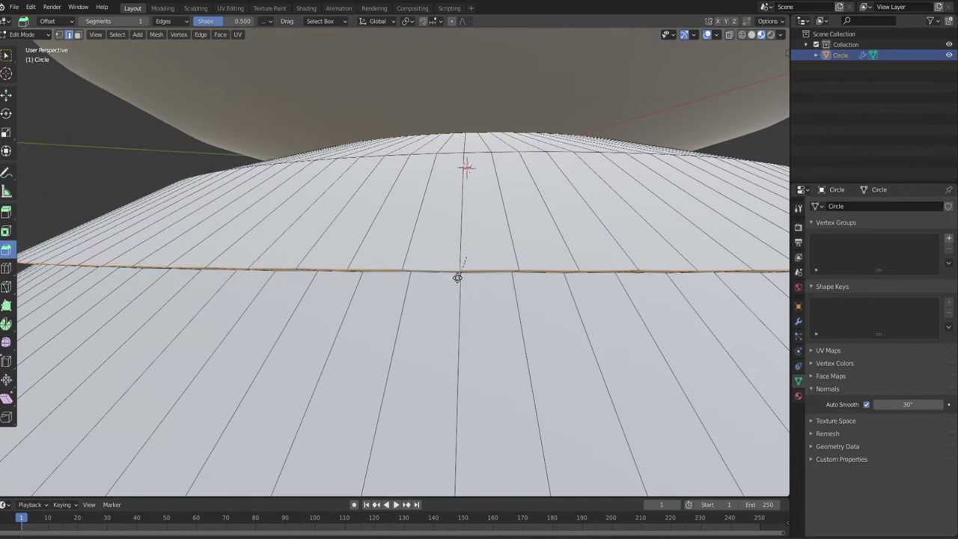
{"action": "scroll", "coordinate": [458, 278], "scroll_direction": "down", "scroll_amount": 5}
{"action": "scroll", "coordinate": [448, 317], "scroll_direction": "up", "scroll_amount": 4}
{"action": "left_click", "coordinate": [320, 290]}
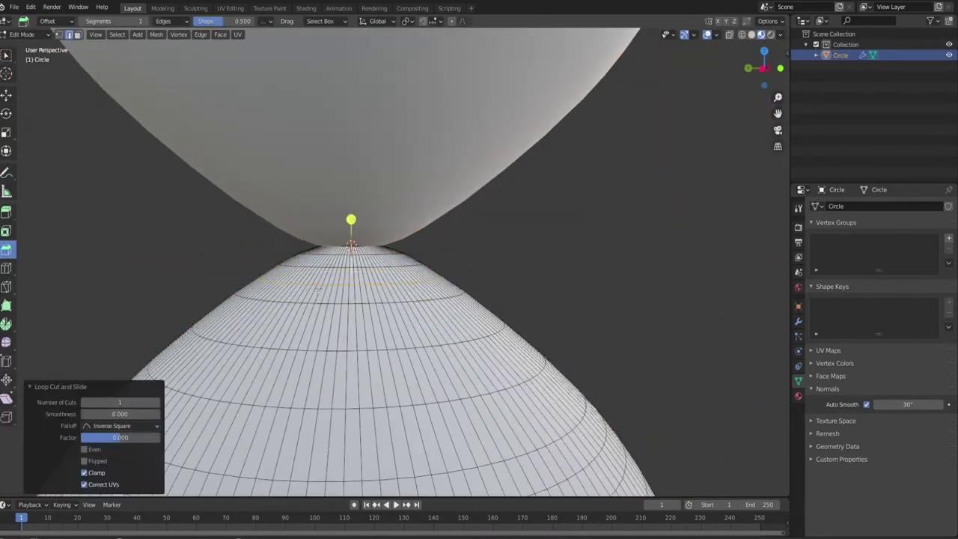
{"action": "key", "text": "ctrl+KP_Add"}
{"action": "scroll", "coordinate": [460, 297], "scroll_direction": "up", "scroll_amount": 2}
{"action": "key", "text": "s"}
{"action": "left_click", "coordinate": [611, 276]}
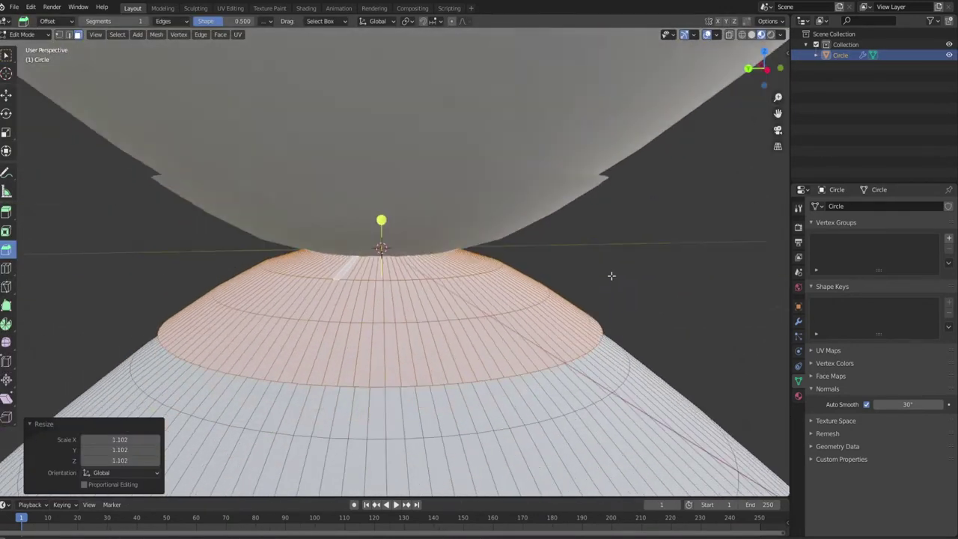
{"action": "middle_click_drag", "start_coordinate": [611, 276], "coordinate": [339, 161]}
{"action": "key", "text": "s"}
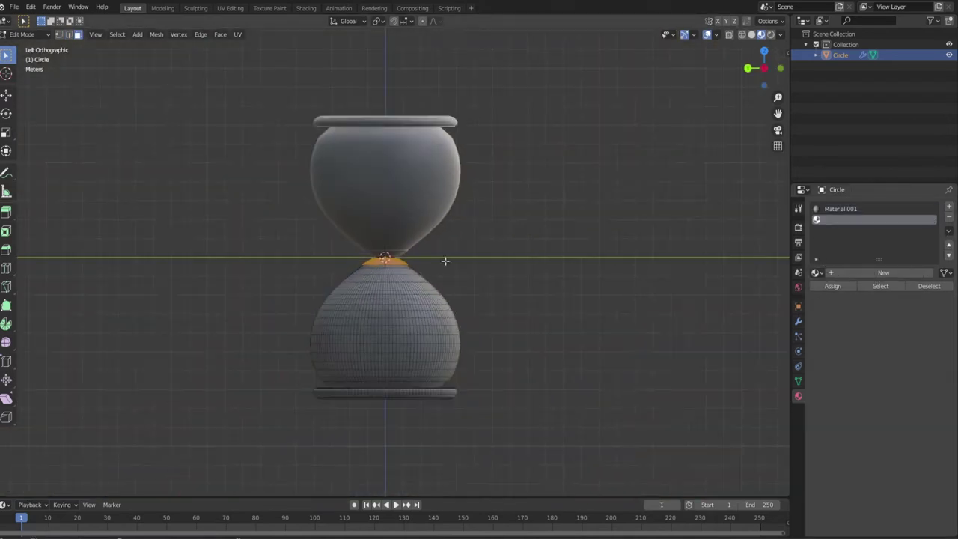
Switch the viewport to wireframe shading to see the plane under the hourglass
{"action": "key", "text": "shift+z"}
{"action": "scroll", "coordinate": [445, 260], "scroll_direction": "up", "scroll_amount": 5}
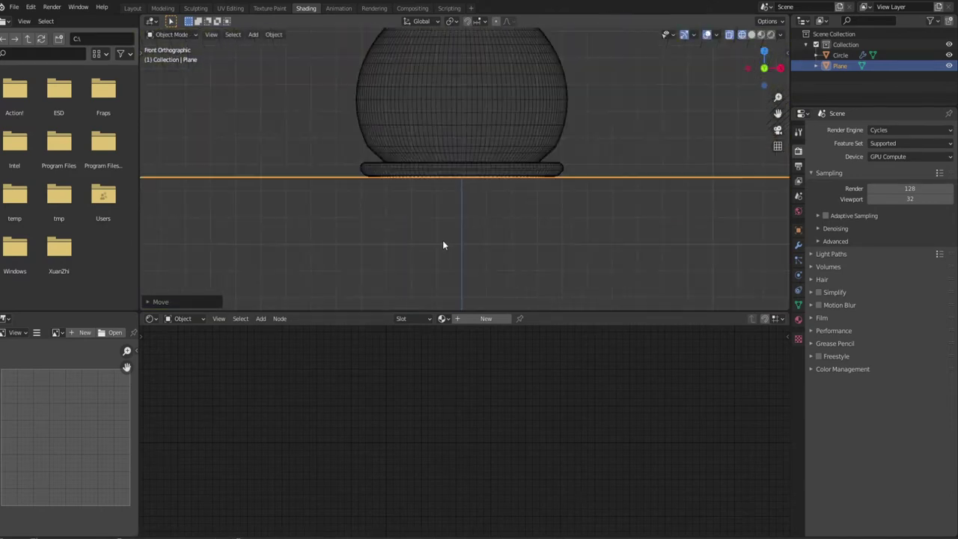
Stretch the plane along Y and widen its corner bevel into a curved backdrop
{"action": "key", "text": "s"}
{"action": "key", "text": "y"}
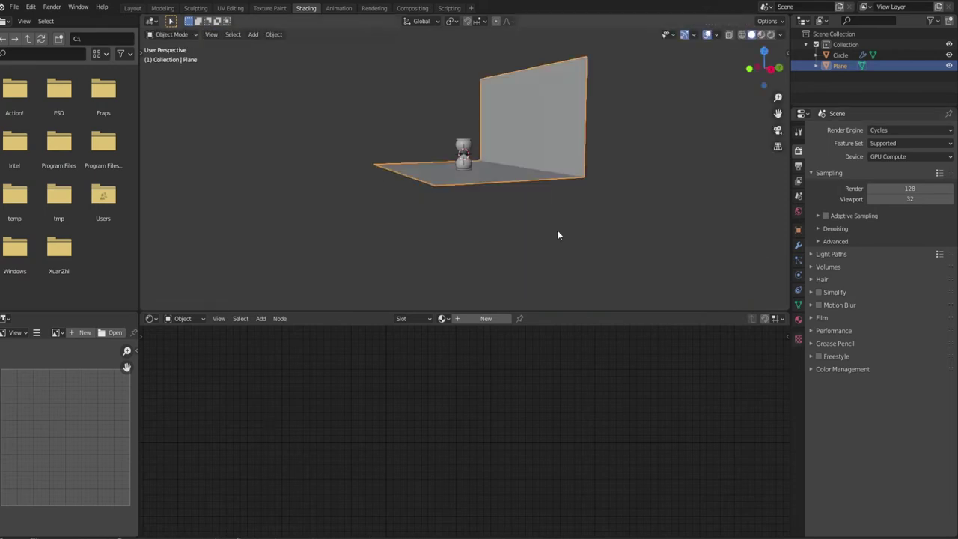
{"action": "left_click_drag", "start_coordinate": [916, 188], "coordinate": [891, 194]}
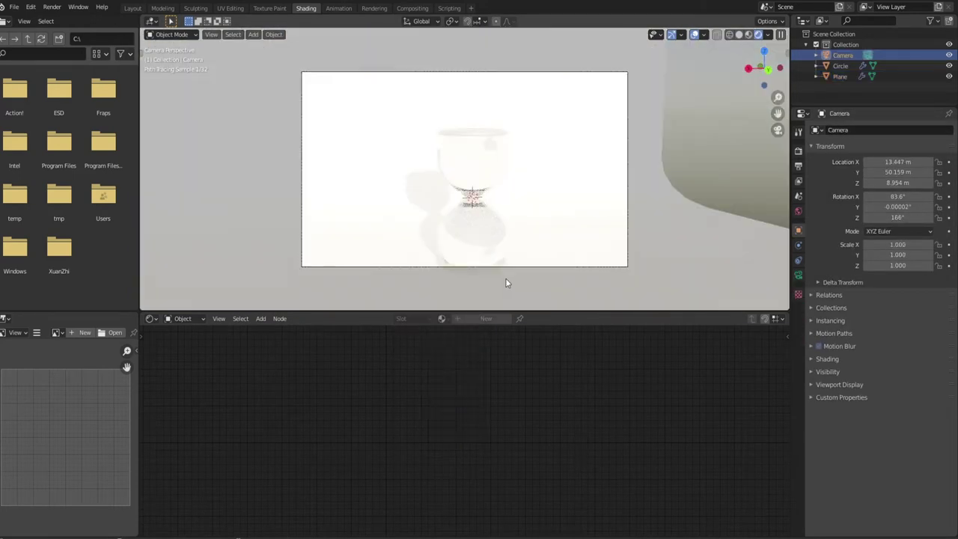
Give the backdrop material a touch of metallic, select the camera, and add a Wave Texture node
{"action": "left_click", "coordinate": [506, 279]}
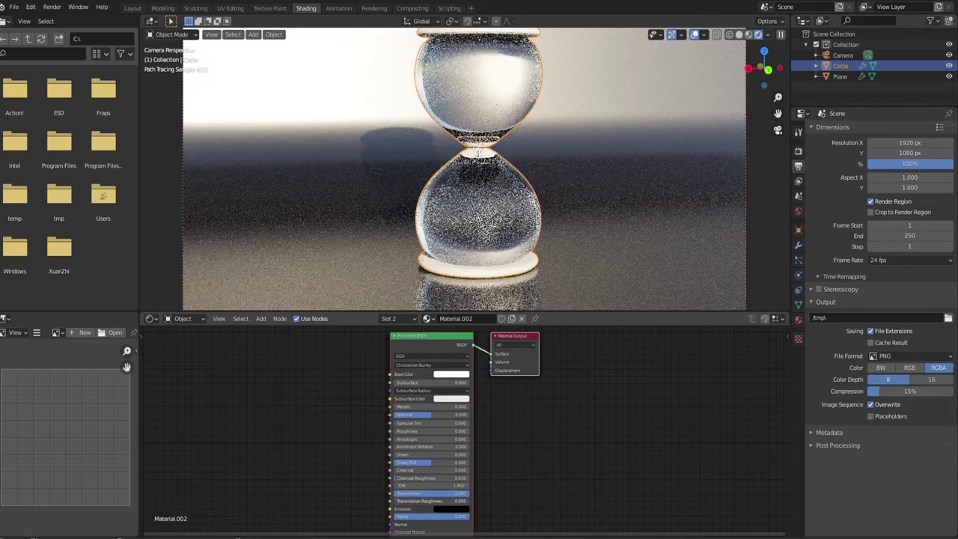
{"action": "left_click_drag", "start_coordinate": [420, 407], "coordinate": [430, 406]}
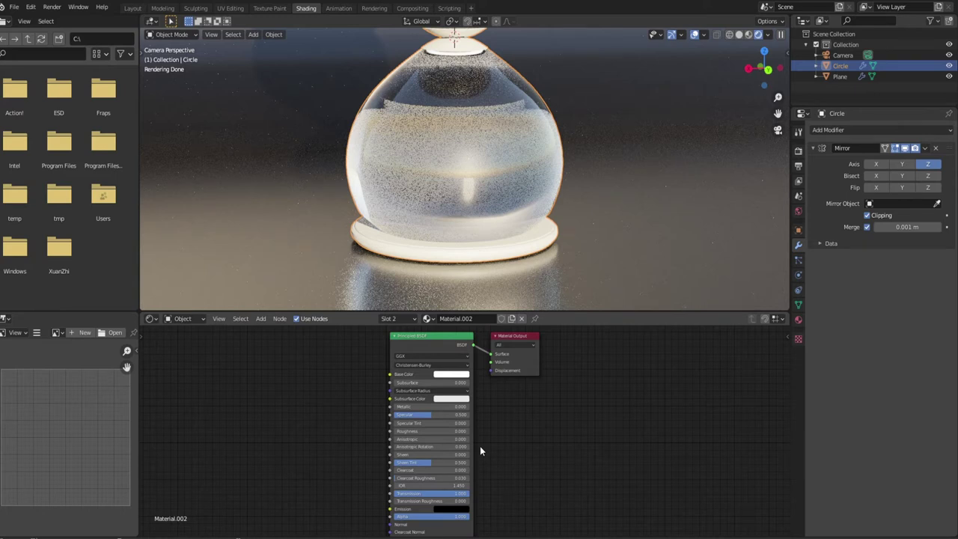
{"action": "scroll", "coordinate": [352, 247], "scroll_direction": "down", "scroll_amount": 5}
{"action": "left_click", "coordinate": [352, 247]}
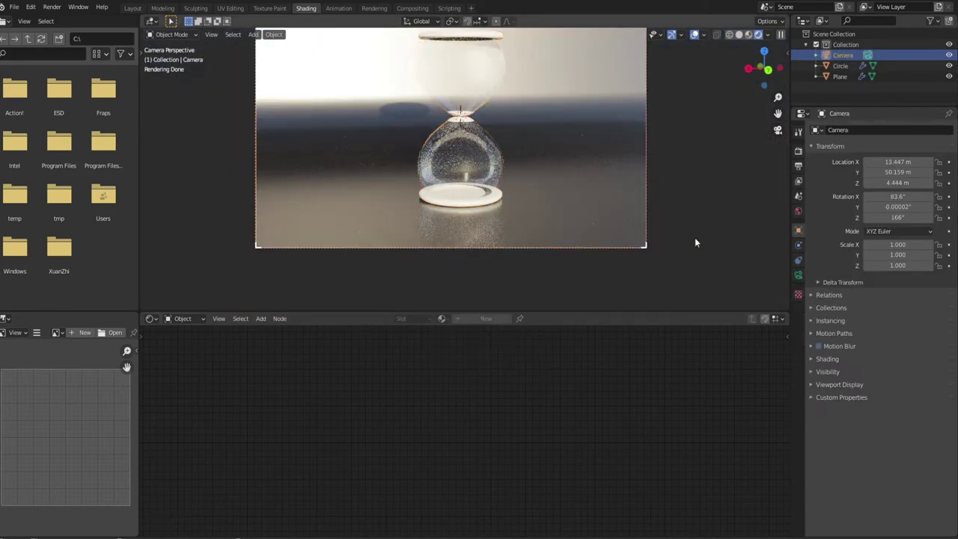
{"action": "key", "text": "shift+a"}
{"action": "type", "text": "wa"}
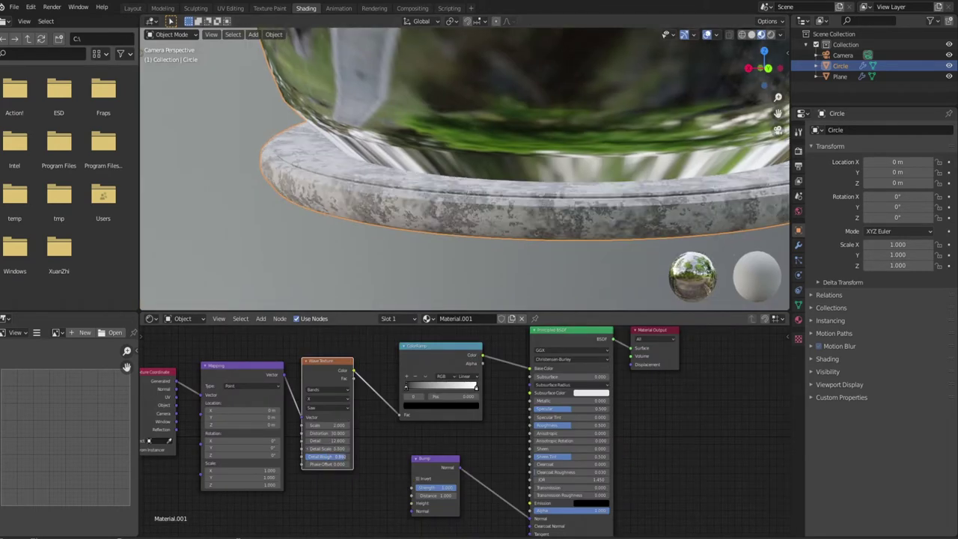
Stretch the mapping along Y, link Wave Texture to Bump Height, and make the ColorRamp brown
{"action": "left_click_drag", "start_coordinate": [247, 471], "coordinate": [277, 483]}
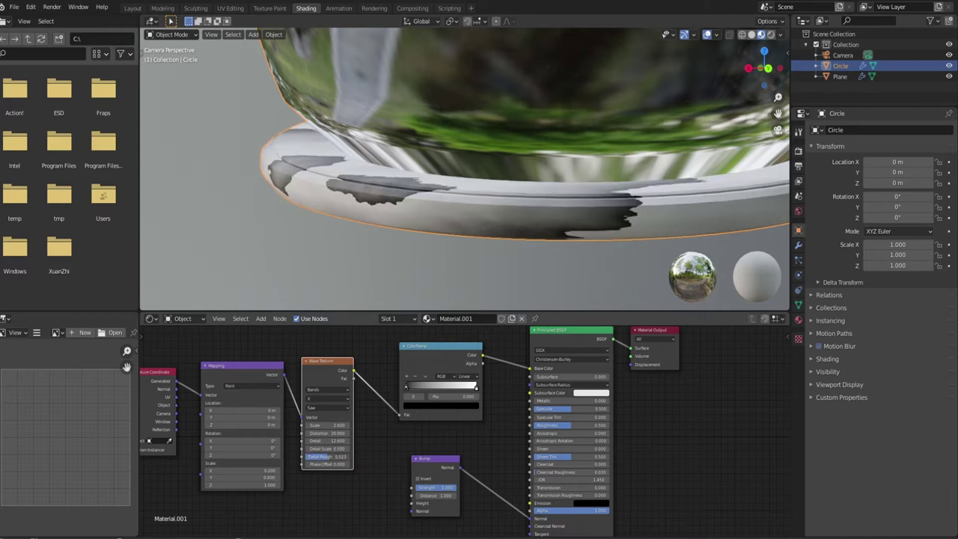
{"action": "left_click_drag", "start_coordinate": [353, 372], "coordinate": [417, 503]}
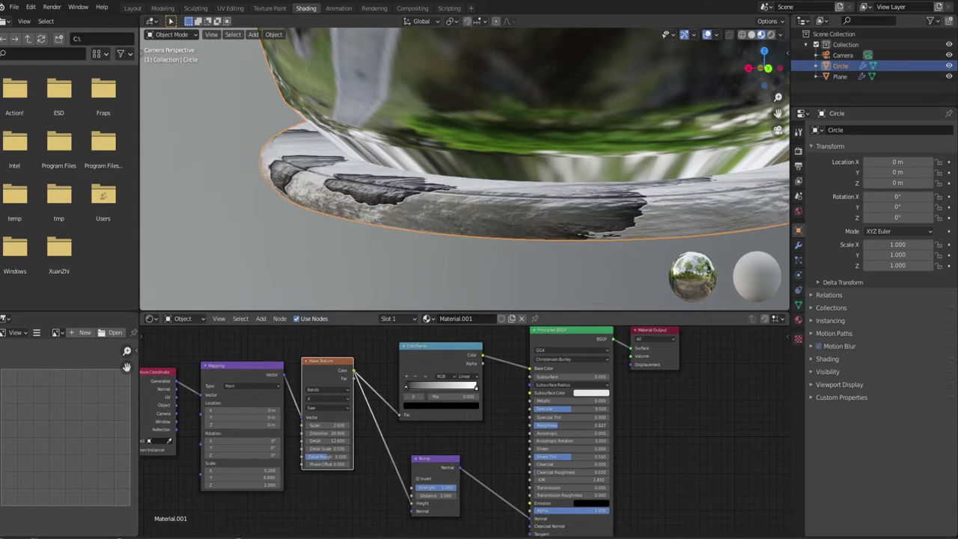
{"action": "key", "text": "ctrl+v"}
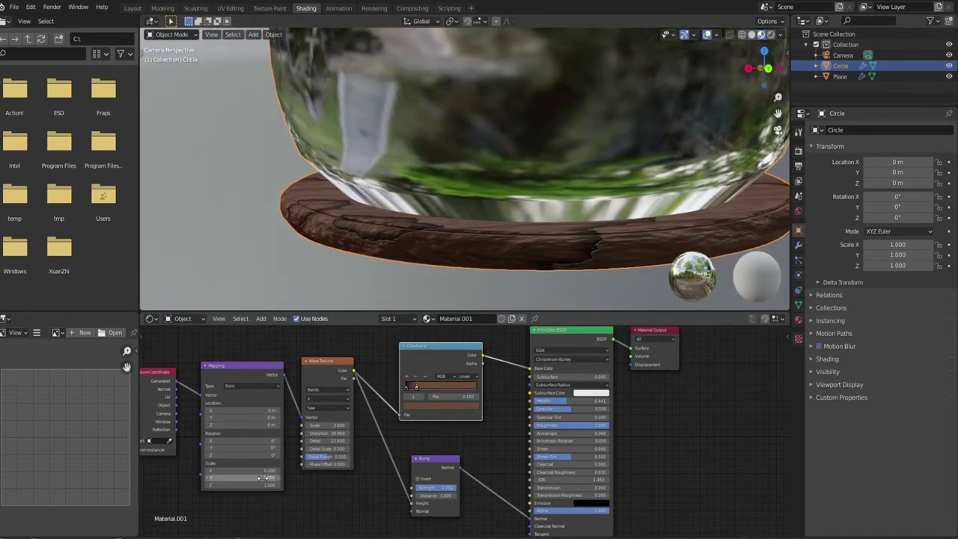
Tweak the Mapping Y scale and rotation and the Wave Texture scale for the wood grain
{"action": "left_click_drag", "start_coordinate": [266, 478], "coordinate": [280, 483]}
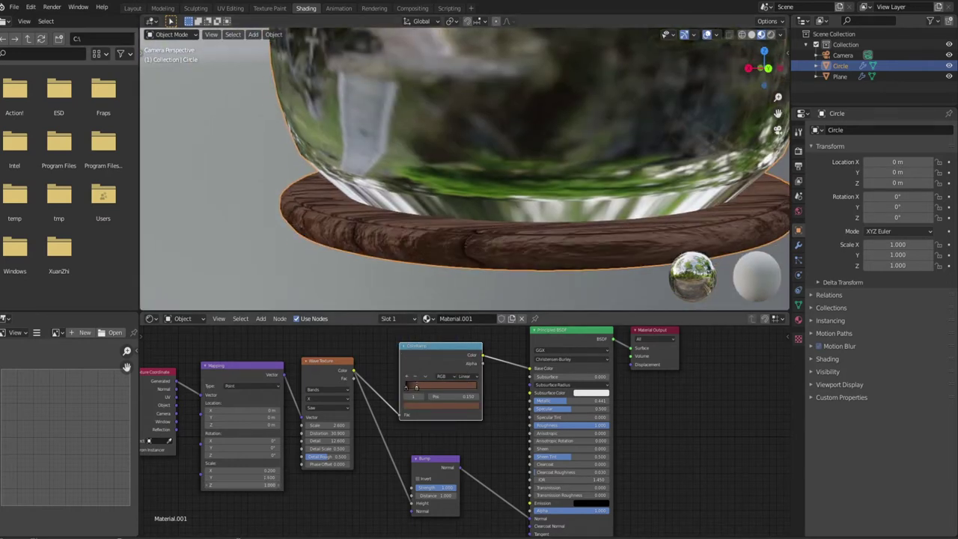
{"action": "left_click_drag", "start_coordinate": [328, 425], "coordinate": [352, 425]}
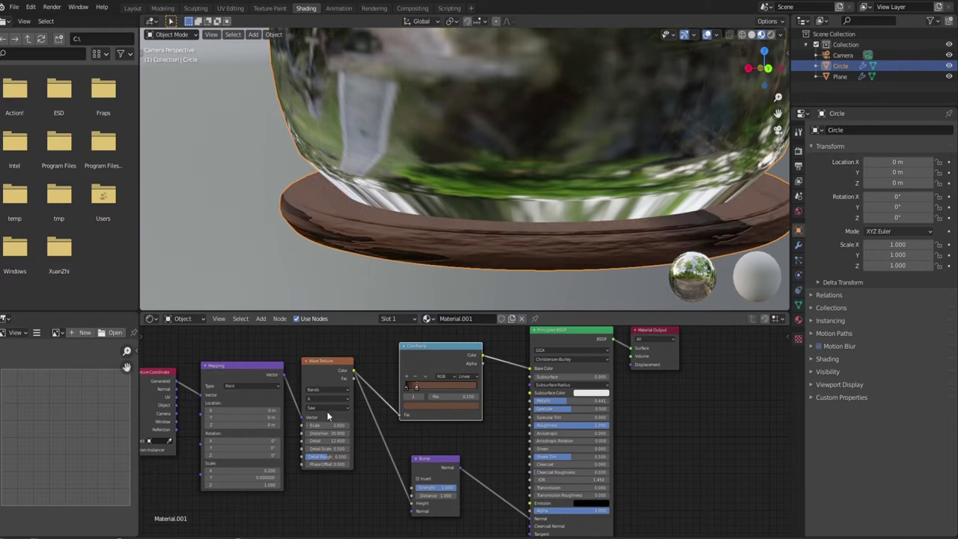
{"action": "key", "text": "ctrl+z"}
{"action": "left_click_drag", "start_coordinate": [247, 455], "coordinate": [273, 455]}
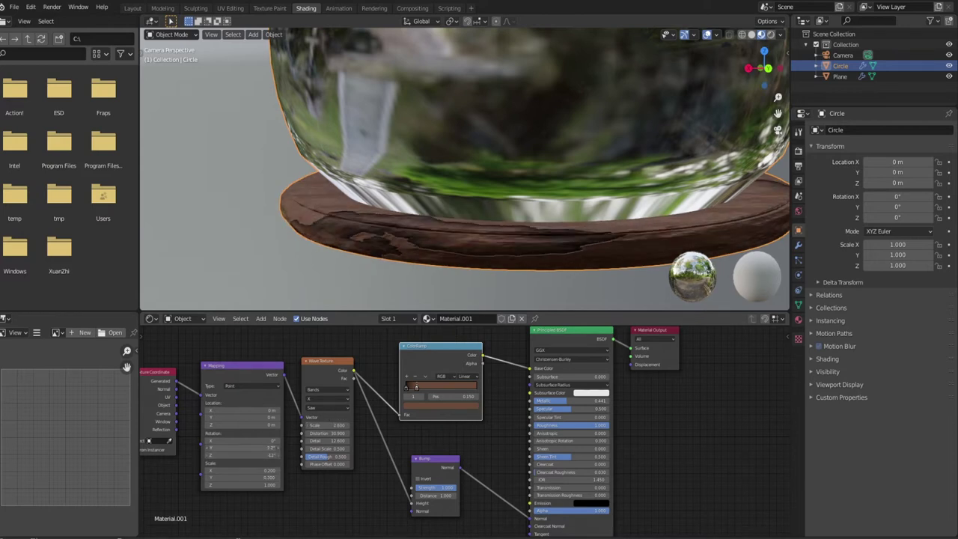
{"action": "left_click_drag", "start_coordinate": [329, 425], "coordinate": [348, 429]}
{"action": "key", "text": "ctrl+z"}
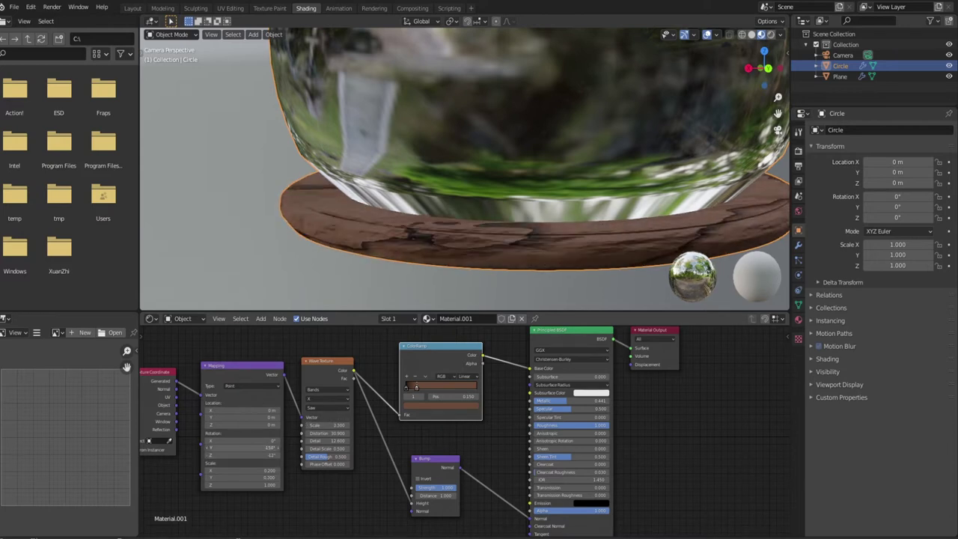
Inspect the wooden plate up close and shift the ColorRamp stop to the left
{"action": "middle_click_drag", "start_coordinate": [514, 155], "coordinate": [435, 255]}
{"action": "key", "text": "ctrl+z"}
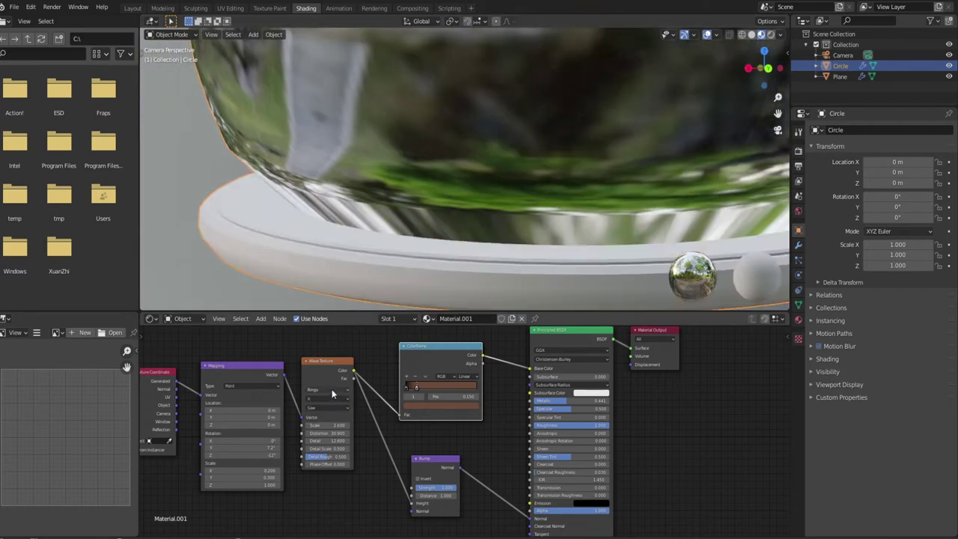
{"action": "key", "text": "ctrl+z"}
{"action": "key", "text": "ctrl+z"}
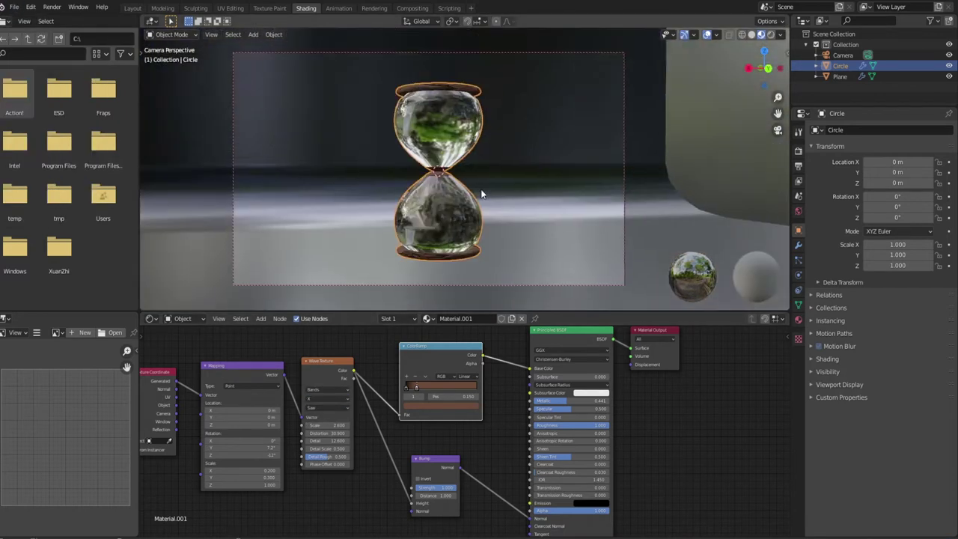
{"action": "mouse_move", "coordinate": [438, 172]}
{"action": "middle_mouse_down"}
{"action": "mouse_move", "coordinate": [396, 215]}
{"action": "mouse_move", "coordinate": [645, 224]}
{"action": "middle_mouse_up"}
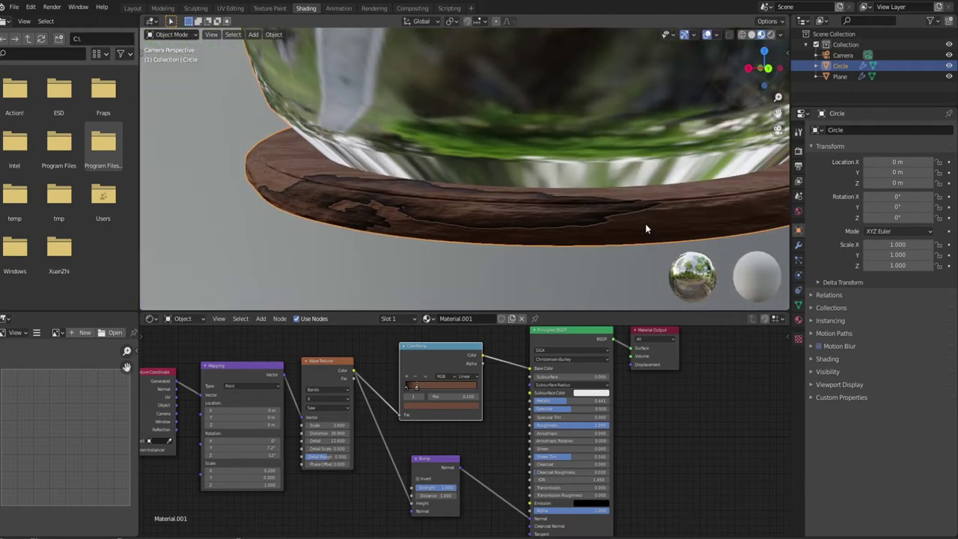
{"action": "left_click_drag", "start_coordinate": [416, 388], "coordinate": [408, 387]}
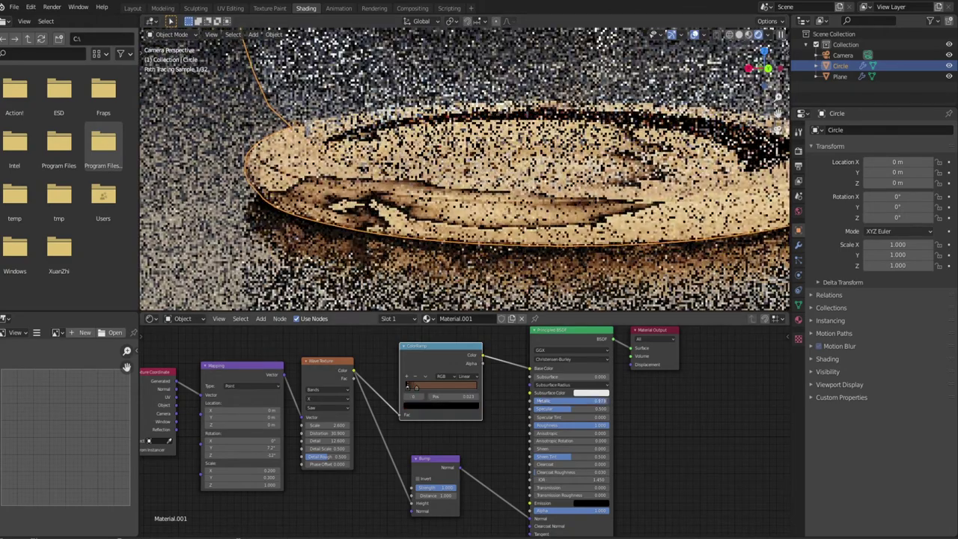
Recolour the wood material's colour ramp stop and slide it to the right
{"action": "left_click", "coordinate": [440, 405]}
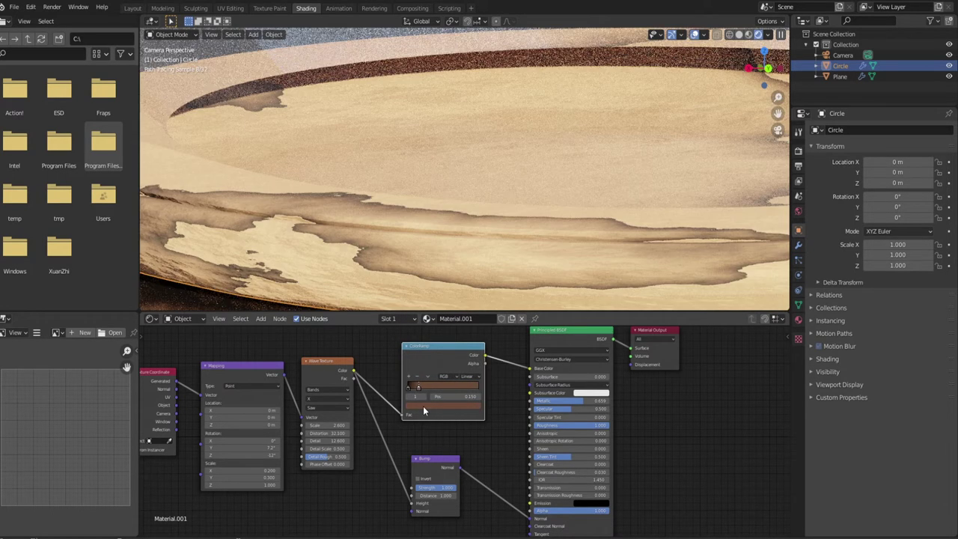
{"action": "left_click", "coordinate": [424, 406]}
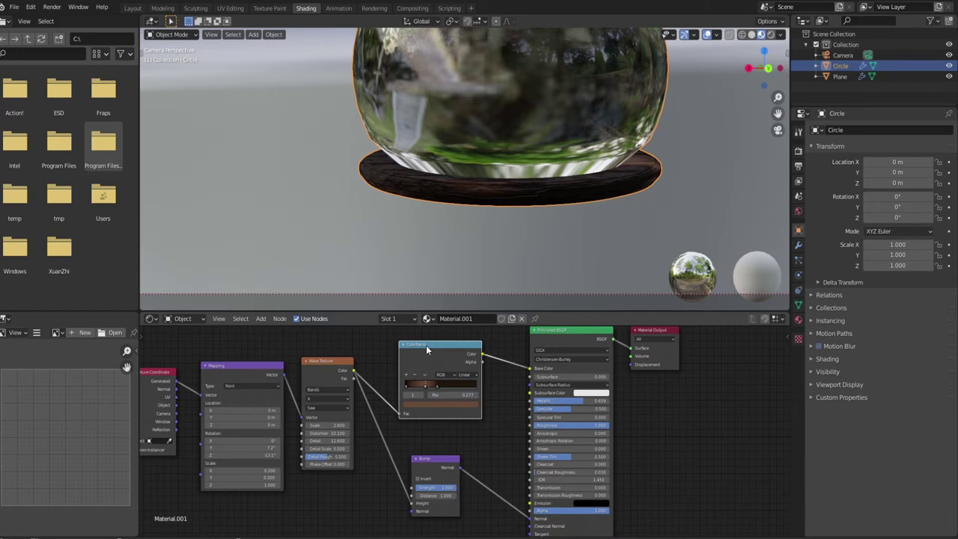
{"action": "scroll", "coordinate": [488, 224], "scroll_direction": "up", "scroll_amount": 4}
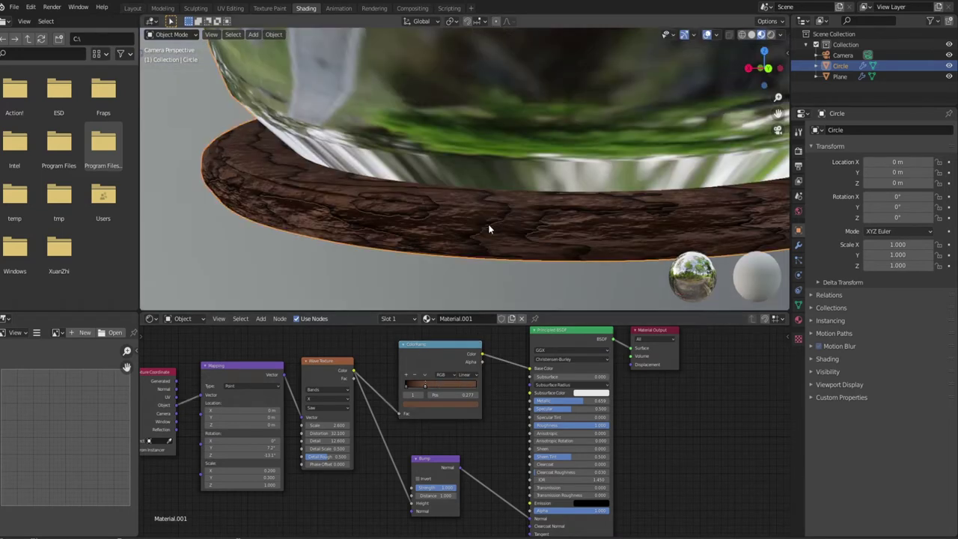
{"action": "scroll", "coordinate": [476, 261], "scroll_direction": "down", "scroll_amount": 2}
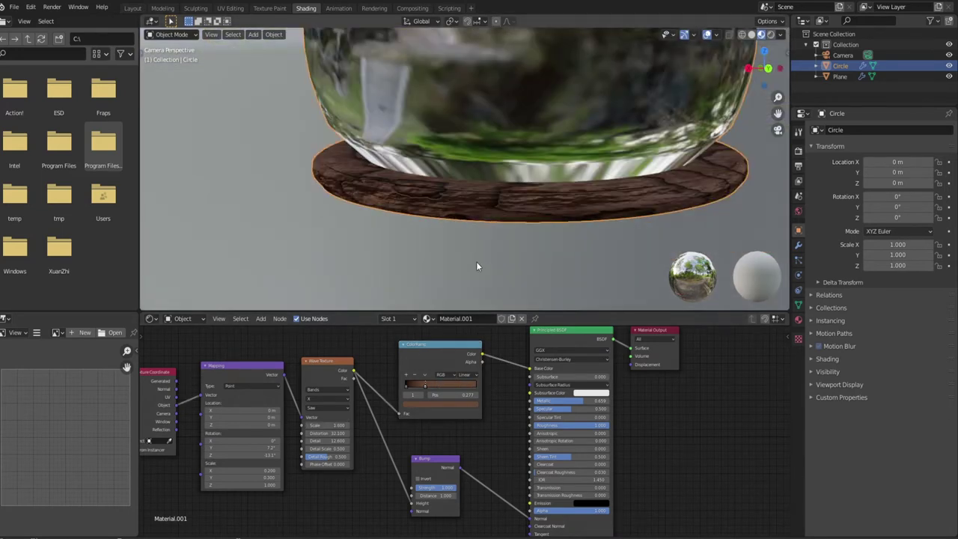
{"action": "scroll", "coordinate": [476, 266], "scroll_direction": "down", "scroll_amount": 1}
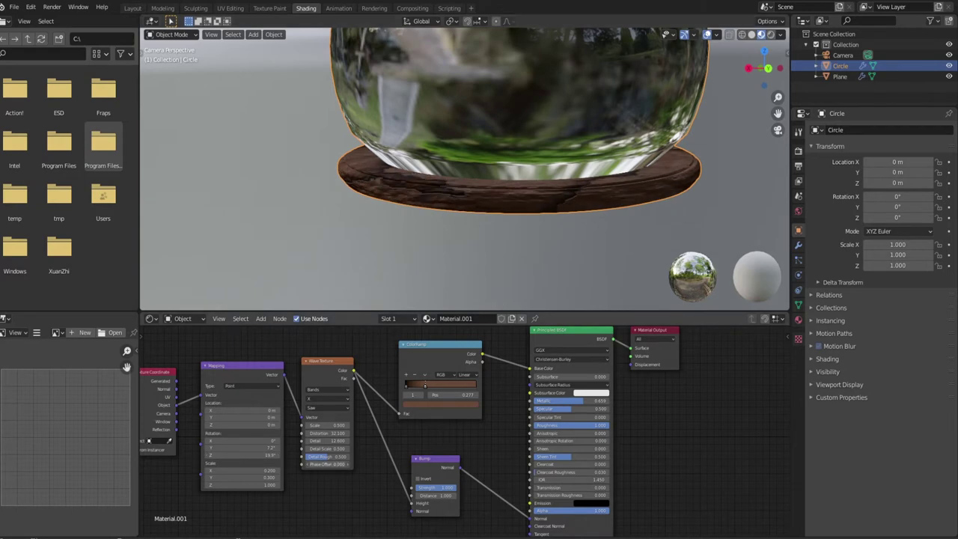
{"action": "left_click_drag", "start_coordinate": [418, 384], "coordinate": [429, 387]}
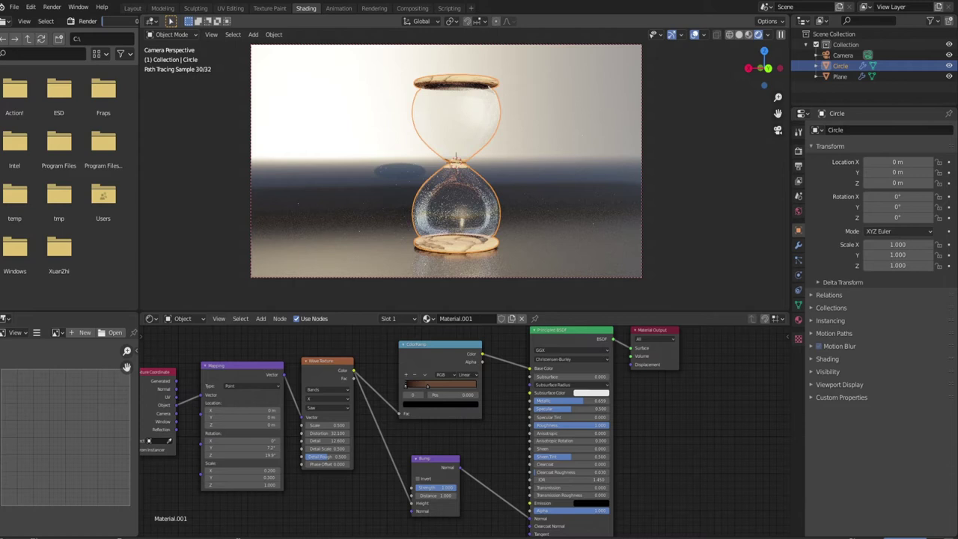
Return to the camera view of the hourglass and enter Edit Mode on its mesh
{"action": "key", "text": "KP_Decimal"}
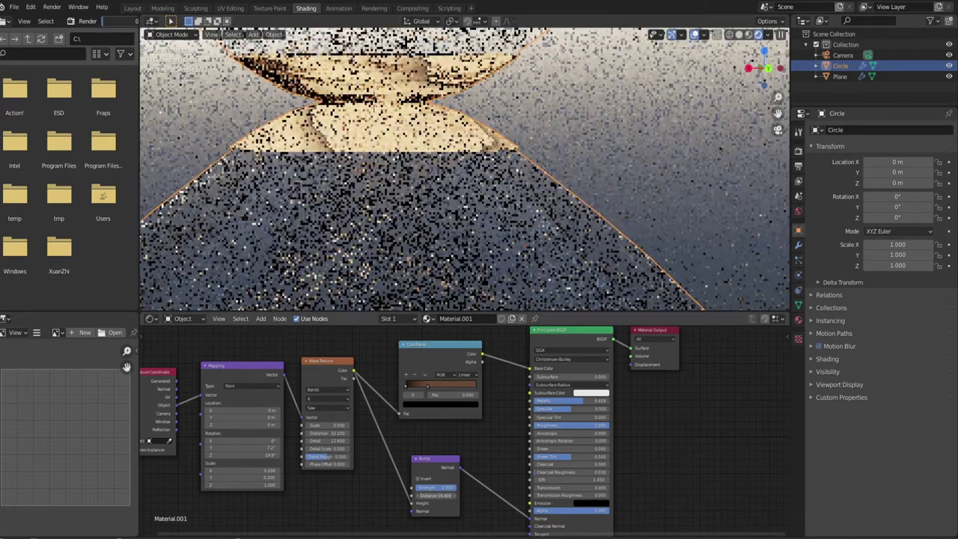
{"action": "key", "text": "KP_0"}
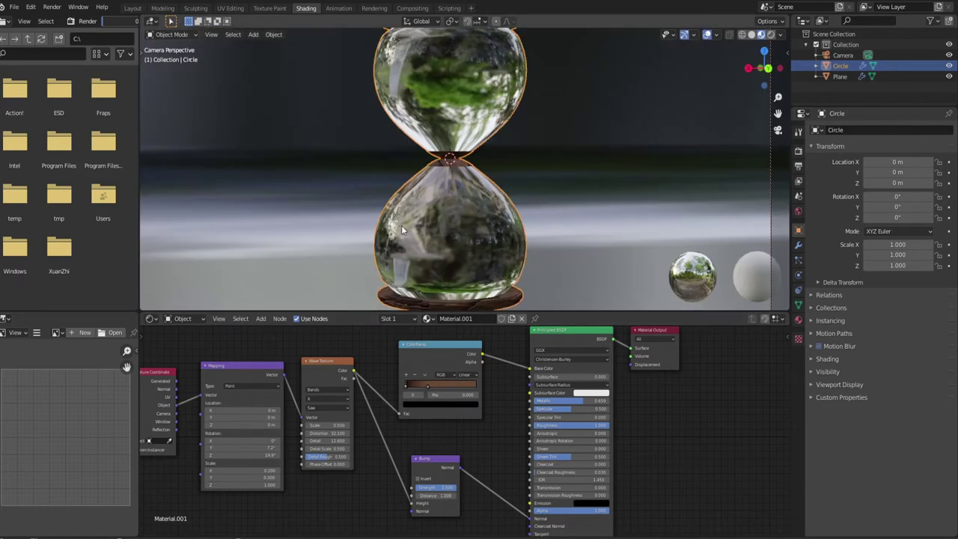
{"action": "key", "text": "Tab"}
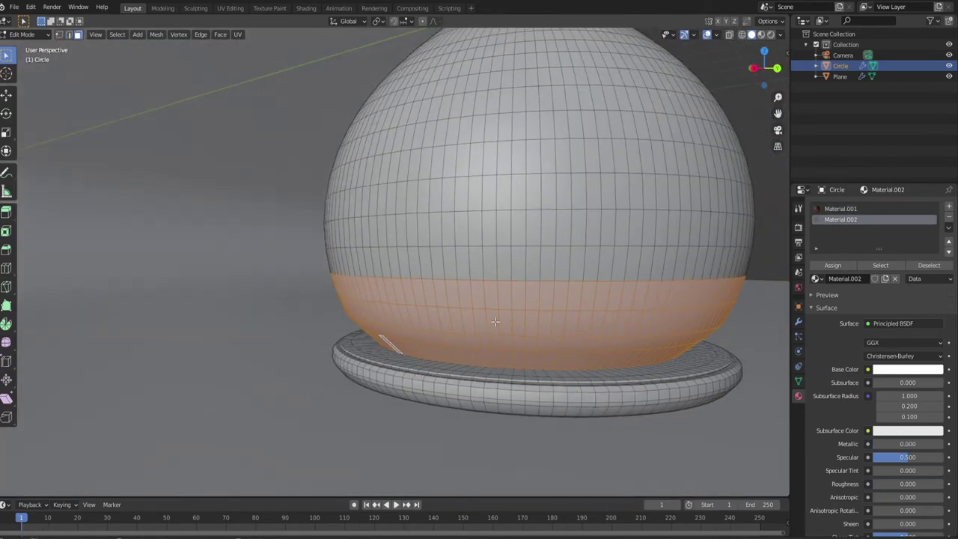
Separate the bulb from the disc by selection into its own object
{"action": "left_click", "coordinate": [439, 358], "text": "alt"}
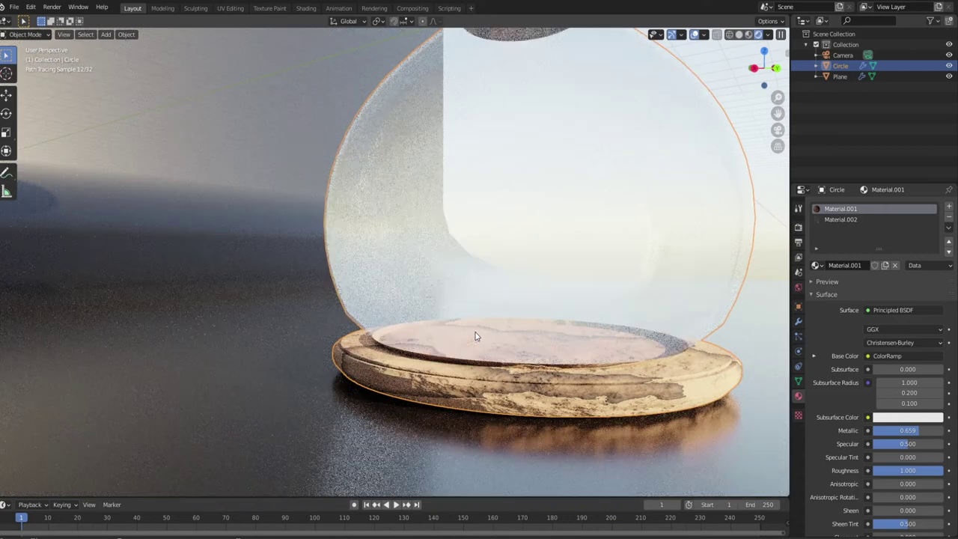
{"action": "key", "text": "Tab"}
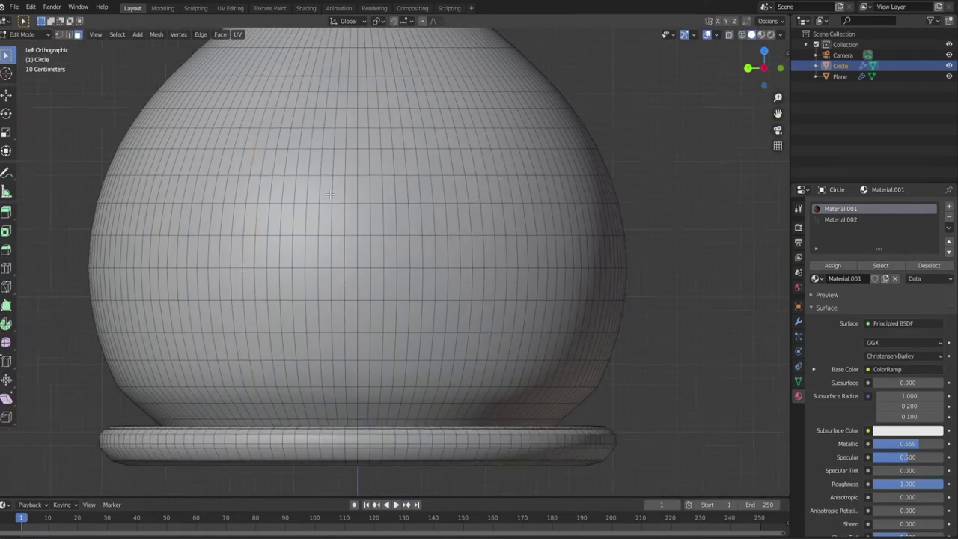
{"action": "key", "text": "p"}
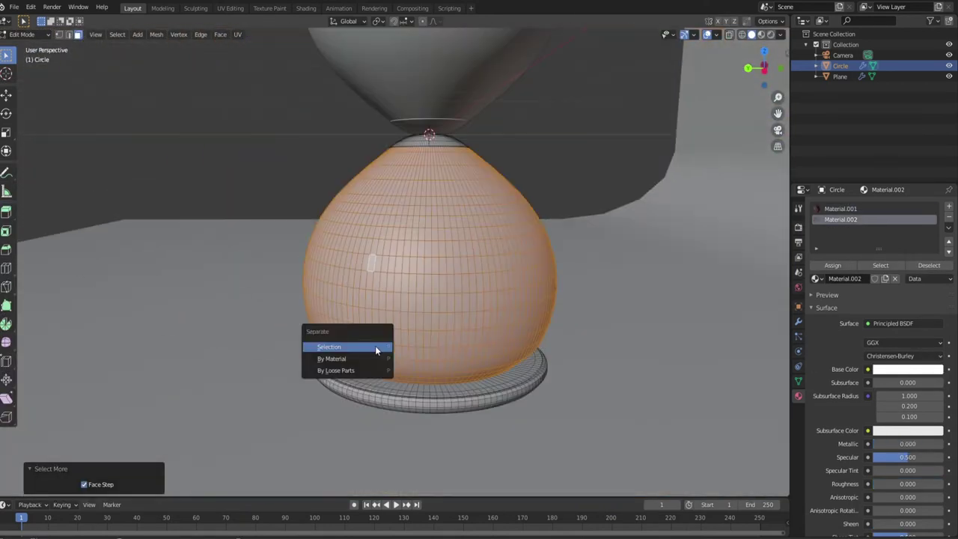
{"action": "left_click", "coordinate": [375, 346]}
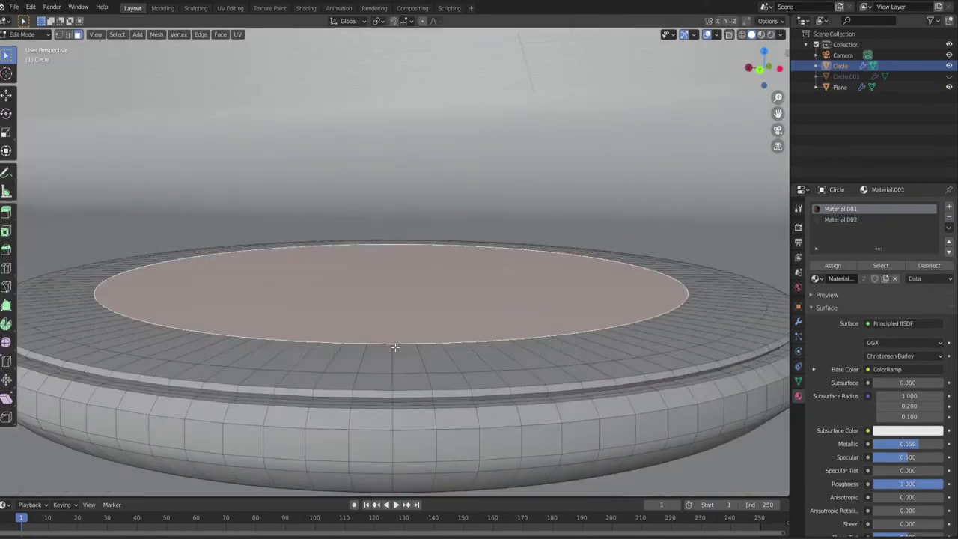
{"action": "middle_click_drag", "start_coordinate": [395, 347], "coordinate": [33, 77]}
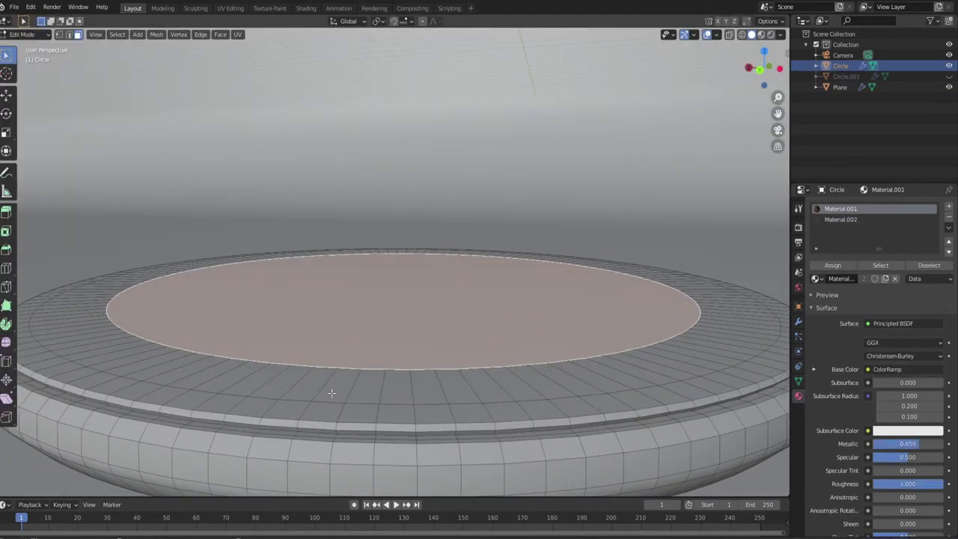
Split the base disc off as Circle.002 and inset its top face
{"action": "key", "text": "shift+d"}
{"action": "key", "text": "p"}
{"action": "key", "text": "Tab"}
{"action": "key", "text": "Tab"}
{"action": "key", "text": "i"}
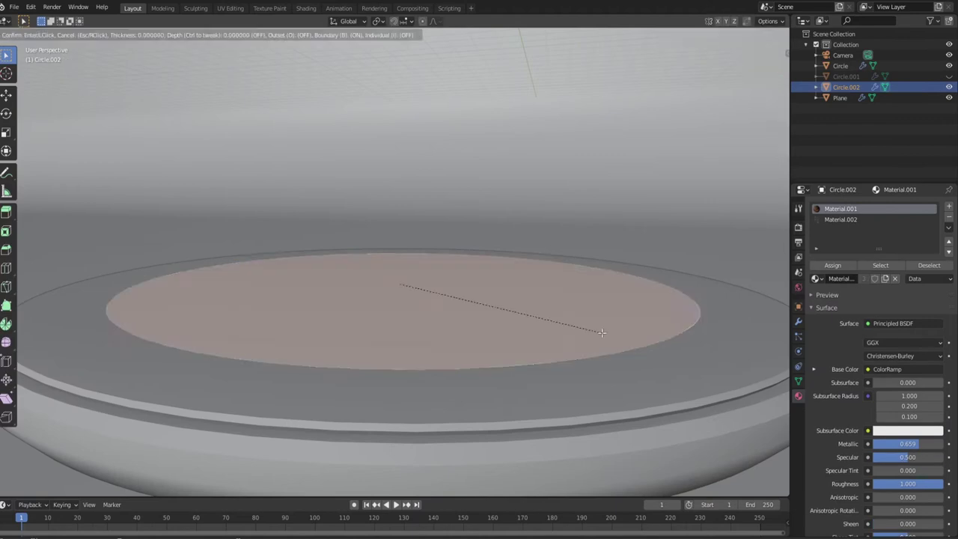
{"action": "key", "text": "g"}
{"action": "key", "text": "z"}
{"action": "key", "text": "s"}
{"action": "right_click", "coordinate": [564, 312]}
Repeatedly extrude, scale to 0.958 and inset the top face into stepped rings
{"action": "key", "text": "e"}
{"action": "left_click", "coordinate": [576, 301]}
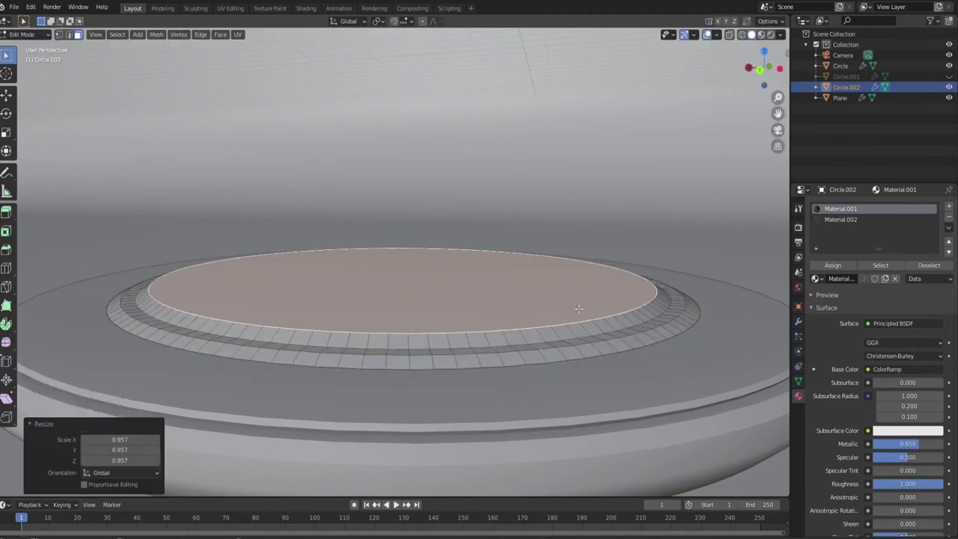
{"action": "key", "text": "s"}
{"action": "left_click", "coordinate": [582, 299]}
{"action": "key", "text": "i"}
{"action": "left_click", "coordinate": [525, 315]}
{"action": "mouse_move", "coordinate": [524, 315]}
{"action": "middle_mouse_down"}
{"action": "mouse_move", "coordinate": [464, 336]}
{"action": "mouse_move", "coordinate": [487, 334]}
{"action": "middle_mouse_up"}
{"action": "key", "text": "e"}
{"action": "left_click", "coordinate": [464, 337]}
{"action": "key", "text": "s"}
{"action": "left_click", "coordinate": [529, 335]}
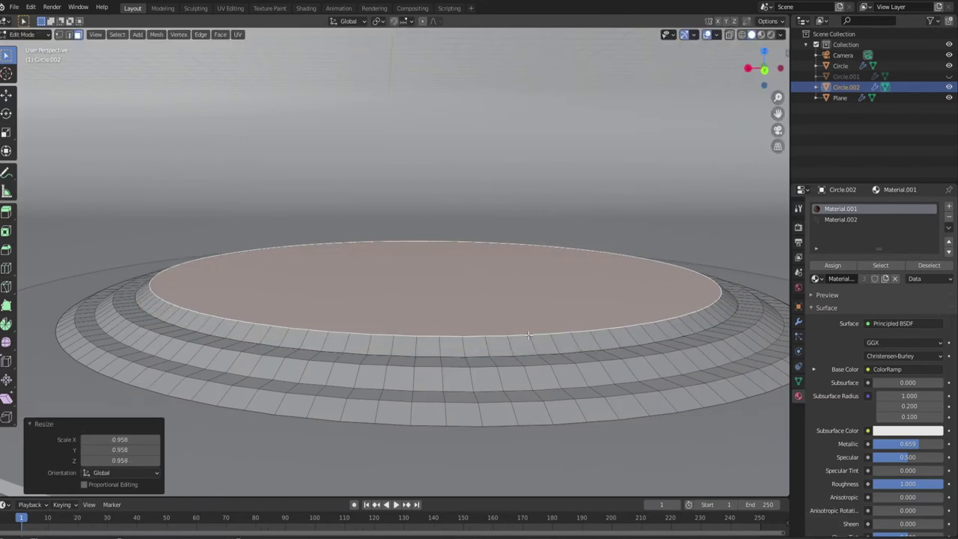
{"action": "key", "text": "i"}
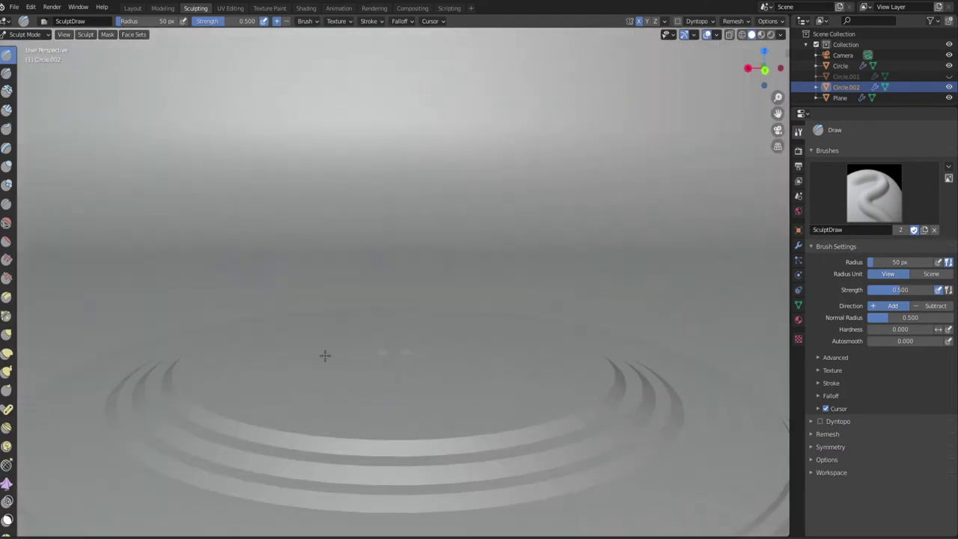
Draw a raised bump at the disc centre and pull it into a mound
{"action": "middle_click_drag", "start_coordinate": [325, 356], "coordinate": [331, 406]}
{"action": "left_click", "coordinate": [330, 349]}
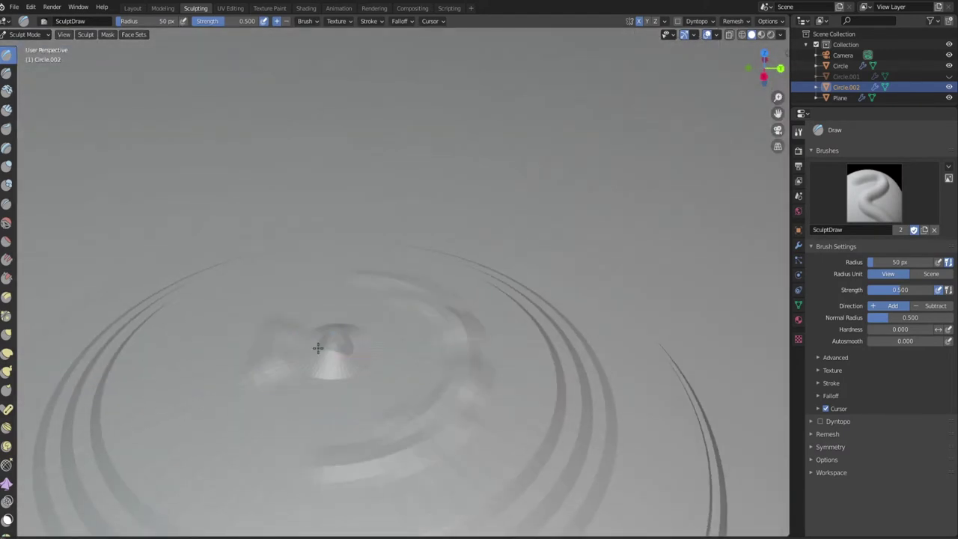
{"action": "left_click_drag", "start_coordinate": [17, 315], "coordinate": [45, 315]}
{"action": "middle_click_drag", "start_coordinate": [349, 313], "coordinate": [375, 336]}
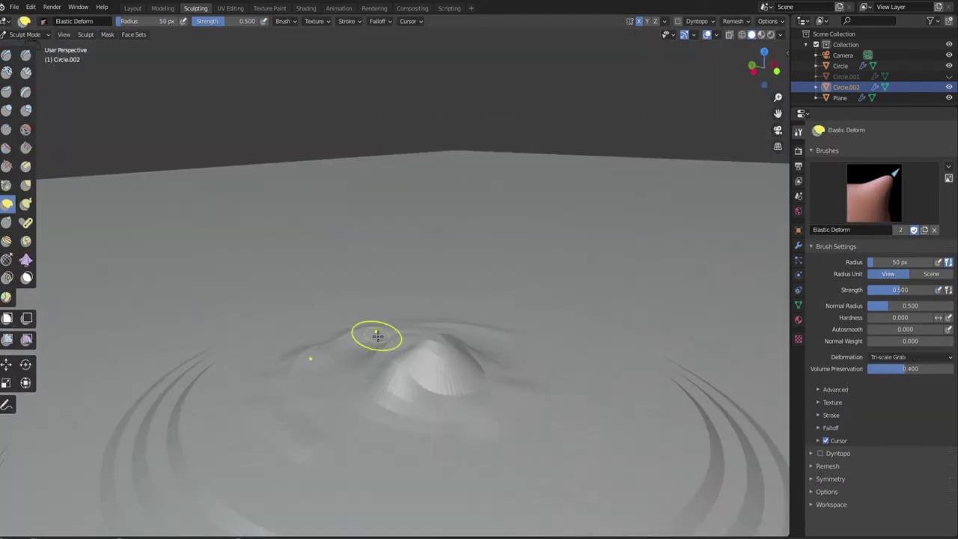
{"action": "left_click_drag", "start_coordinate": [375, 336], "coordinate": [499, 407]}
{"action": "mouse_move", "coordinate": [499, 407]}
{"action": "middle_mouse_down"}
{"action": "mouse_move", "coordinate": [543, 425]}
{"action": "mouse_move", "coordinate": [444, 380]}
{"action": "middle_mouse_up"}
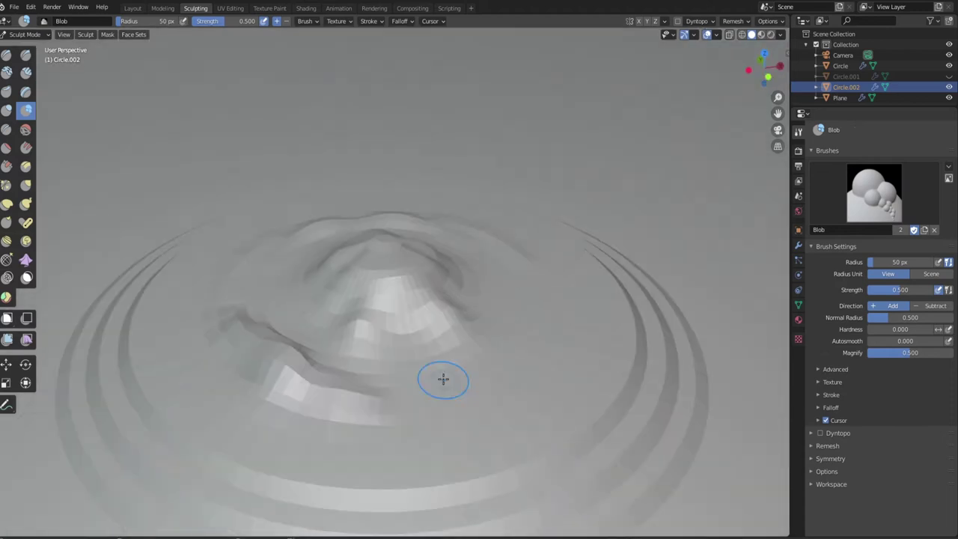
{"action": "middle_click_drag", "start_coordinate": [384, 390], "coordinate": [462, 366]}
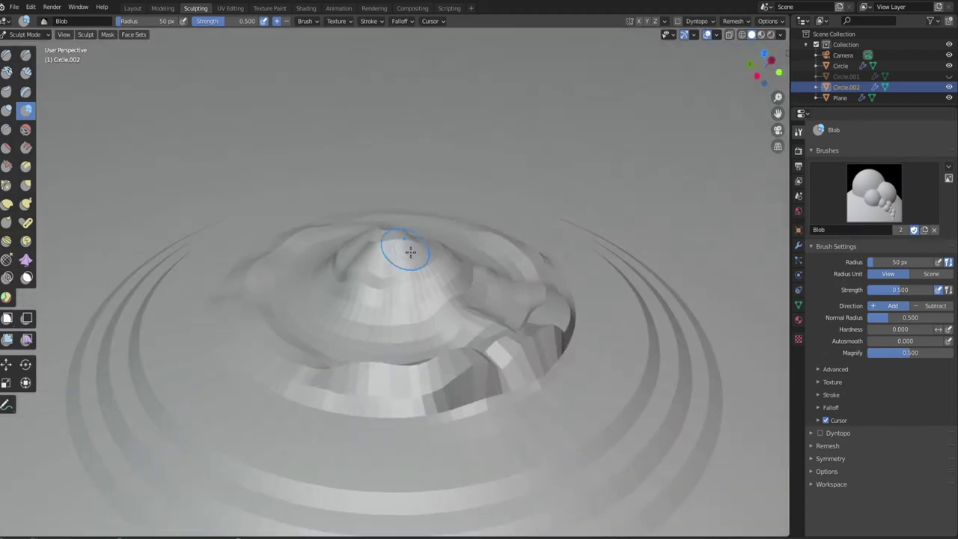
{"action": "mouse_move", "coordinate": [411, 252]}
{"action": "middle_mouse_down"}
{"action": "mouse_move", "coordinate": [398, 291]}
{"action": "mouse_move", "coordinate": [439, 236]}
{"action": "mouse_move", "coordinate": [362, 387]}
{"action": "mouse_move", "coordinate": [559, 482]}
{"action": "middle_mouse_up"}
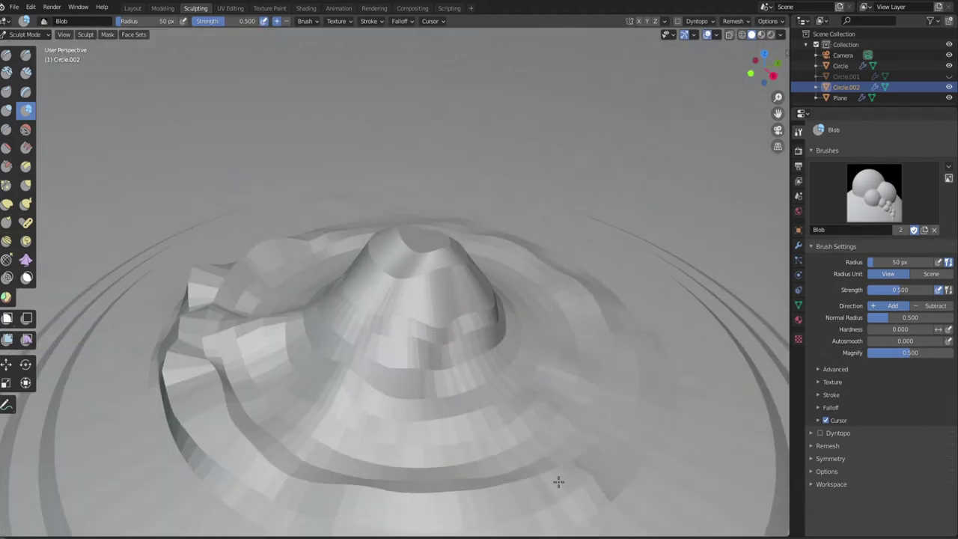
{"action": "mouse_move", "coordinate": [703, 358]}
{"action": "middle_mouse_down"}
{"action": "mouse_move", "coordinate": [497, 197]}
{"action": "mouse_move", "coordinate": [140, 128]}
{"action": "middle_mouse_up"}
Widen and flatten the mound's top with a large Elastic Deform brush, then smooth it
{"action": "left_click", "coordinate": [7, 204]}
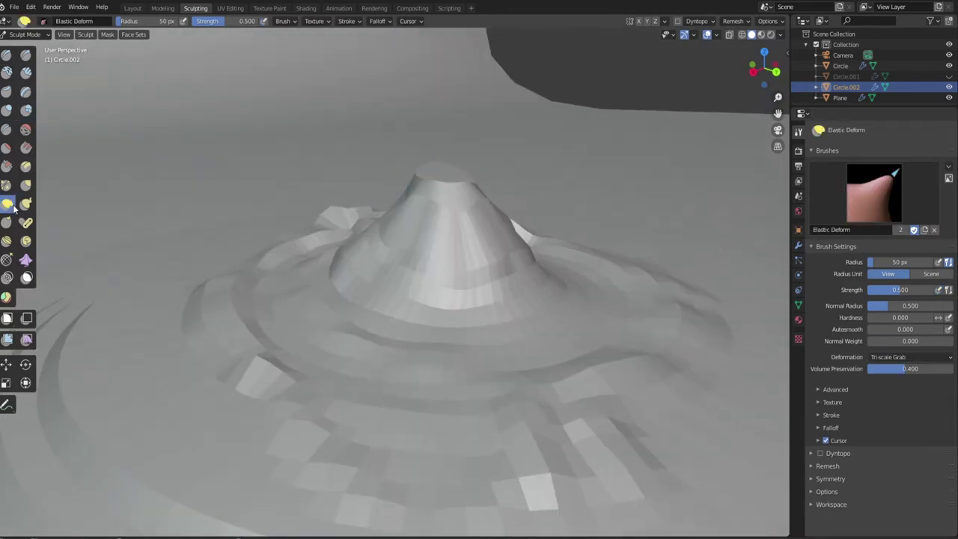
{"action": "mouse_move", "coordinate": [412, 180]}
{"action": "middle_mouse_down"}
{"action": "mouse_move", "coordinate": [392, 170]}
{"action": "mouse_move", "coordinate": [517, 267]}
{"action": "middle_mouse_up"}
{"action": "key", "text": "f"}
{"action": "left_click", "coordinate": [517, 268]}
{"action": "left_click_drag", "start_coordinate": [517, 267], "coordinate": [435, 262]}
{"action": "mouse_move", "coordinate": [435, 262]}
{"action": "middle_mouse_down"}
{"action": "mouse_move", "coordinate": [594, 214]}
{"action": "mouse_move", "coordinate": [419, 213]}
{"action": "mouse_move", "coordinate": [507, 262]}
{"action": "mouse_move", "coordinate": [408, 293]}
{"action": "middle_mouse_up"}
{"action": "scroll", "coordinate": [408, 293], "scroll_direction": "down", "scroll_amount": 4}
{"action": "scroll", "coordinate": [434, 322], "scroll_direction": "down", "scroll_amount": 3}
{"action": "key", "text": "g"}
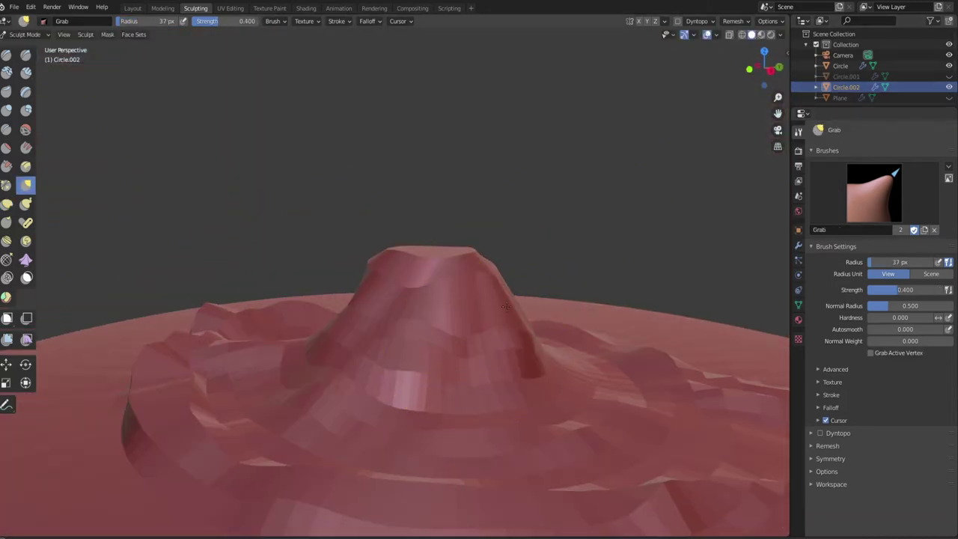
{"action": "key", "text": "shift+s"}
{"action": "mouse_move", "coordinate": [466, 359]}
{"action": "middle_mouse_down"}
{"action": "mouse_move", "coordinate": [435, 322]}
{"action": "mouse_move", "coordinate": [399, 336]}
{"action": "mouse_move", "coordinate": [346, 420]}
{"action": "middle_mouse_up"}
{"action": "key", "text": "ctrl+z"}
{"action": "key", "text": "ctrl+z"}
{"action": "key", "text": "ctrl+z"}
{"action": "key", "text": "ctrl+z"}
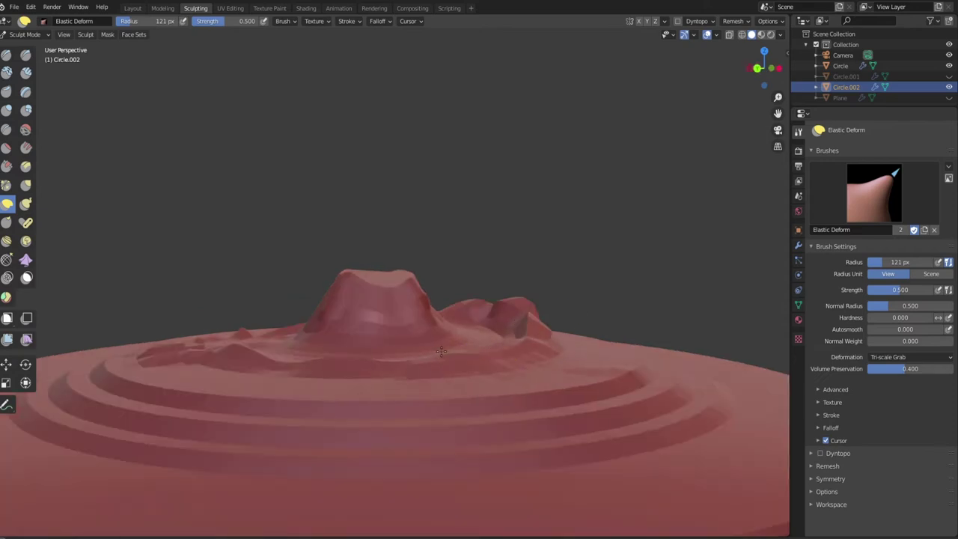
Reshape the central raised block with Elastic Deform, undoing a twisted dent
{"action": "mouse_move", "coordinate": [352, 364]}
{"action": "middle_mouse_down"}
{"action": "mouse_move", "coordinate": [517, 339]}
{"action": "mouse_move", "coordinate": [321, 300]}
{"action": "middle_mouse_up"}
{"action": "scroll", "coordinate": [321, 300], "scroll_direction": "down", "scroll_amount": 5}
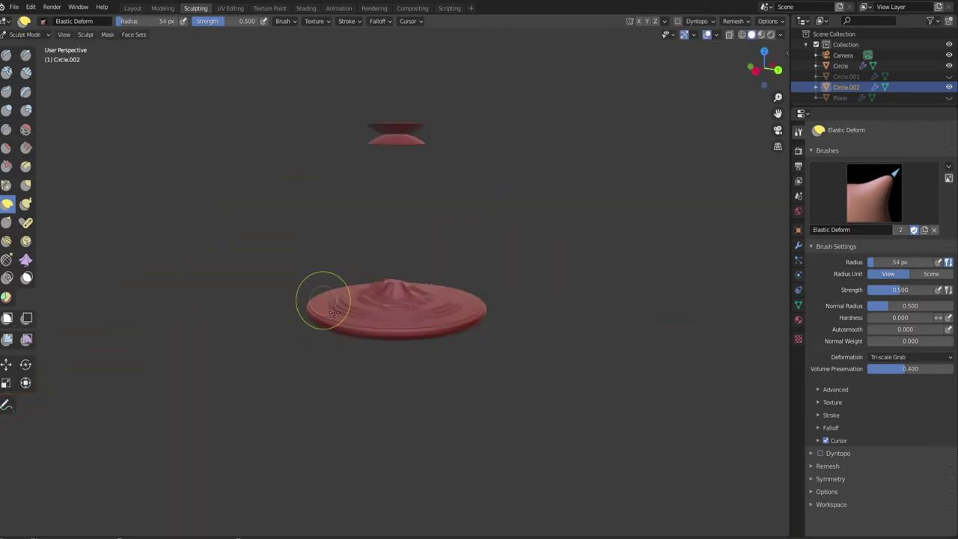
{"action": "scroll", "coordinate": [321, 299], "scroll_direction": "up", "scroll_amount": 3}
{"action": "middle_click_drag", "start_coordinate": [399, 283], "coordinate": [404, 357]}
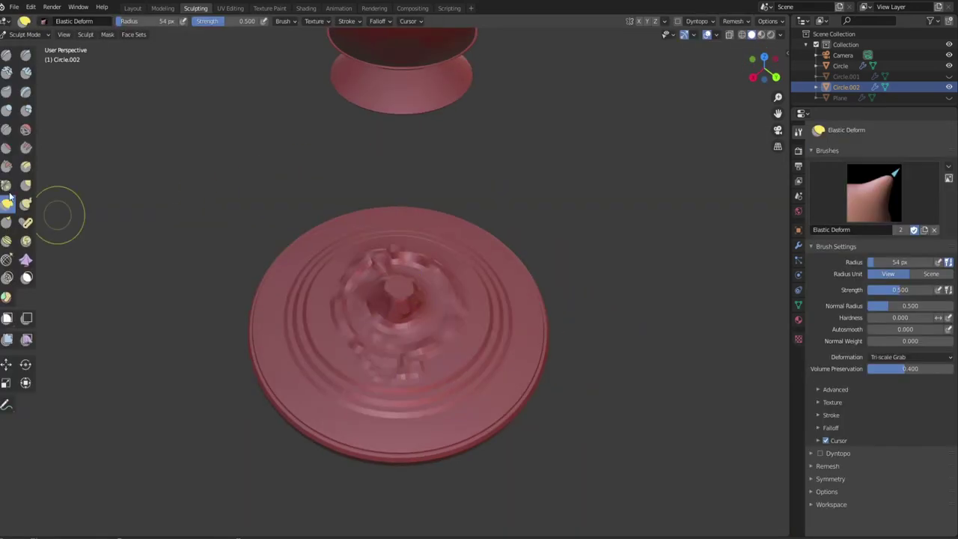
{"action": "left_click_drag", "start_coordinate": [382, 299], "coordinate": [408, 318]}
{"action": "mouse_move", "coordinate": [408, 318]}
{"action": "middle_mouse_down"}
{"action": "mouse_move", "coordinate": [418, 312]}
{"action": "mouse_move", "coordinate": [379, 327]}
{"action": "middle_mouse_up"}
{"action": "key", "text": "ctrl+z"}
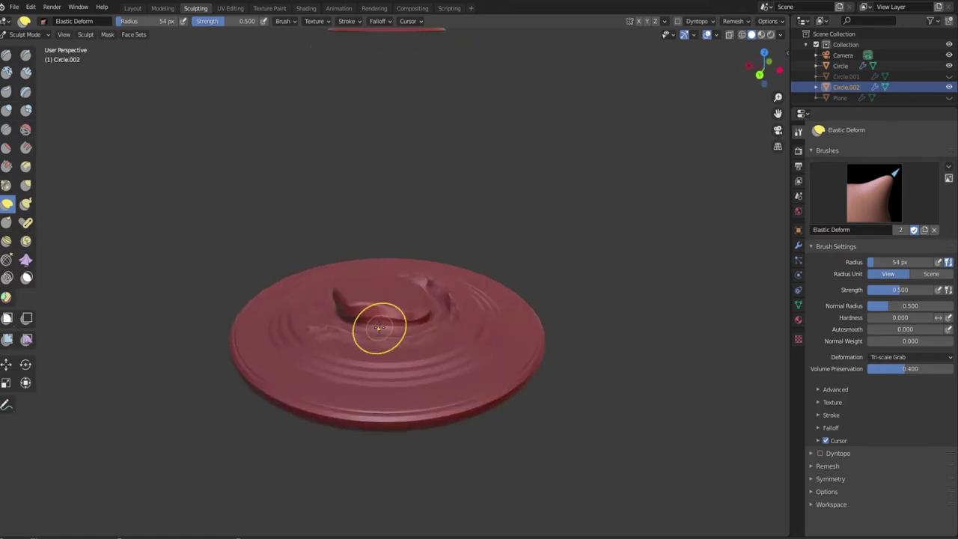
{"action": "scroll", "coordinate": [379, 328], "scroll_direction": "up", "scroll_amount": 5}
{"action": "left_click_drag", "start_coordinate": [409, 473], "coordinate": [487, 359]}
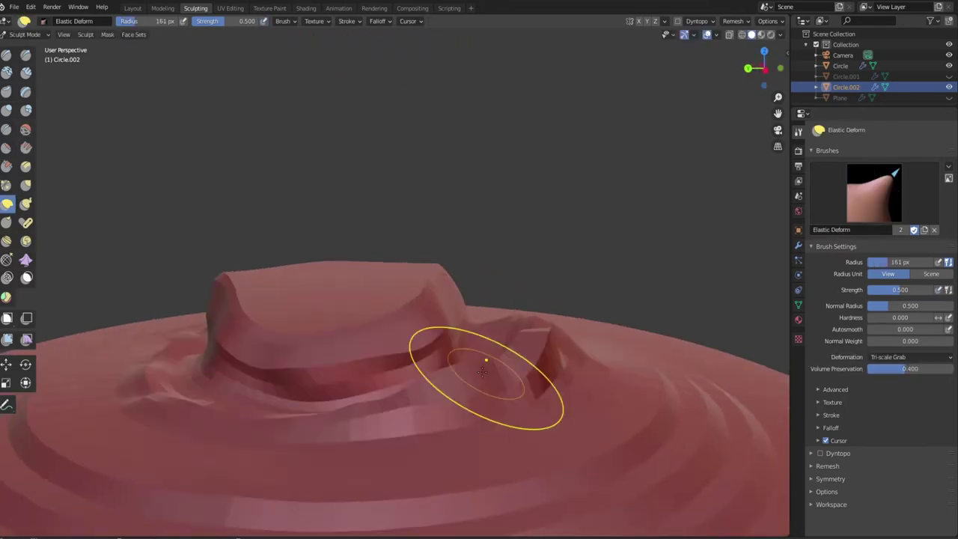
{"action": "mouse_move", "coordinate": [488, 360]}
{"action": "middle_mouse_down"}
{"action": "mouse_move", "coordinate": [619, 396]}
{"action": "mouse_move", "coordinate": [672, 378]}
{"action": "mouse_move", "coordinate": [644, 381]}
{"action": "middle_mouse_up"}
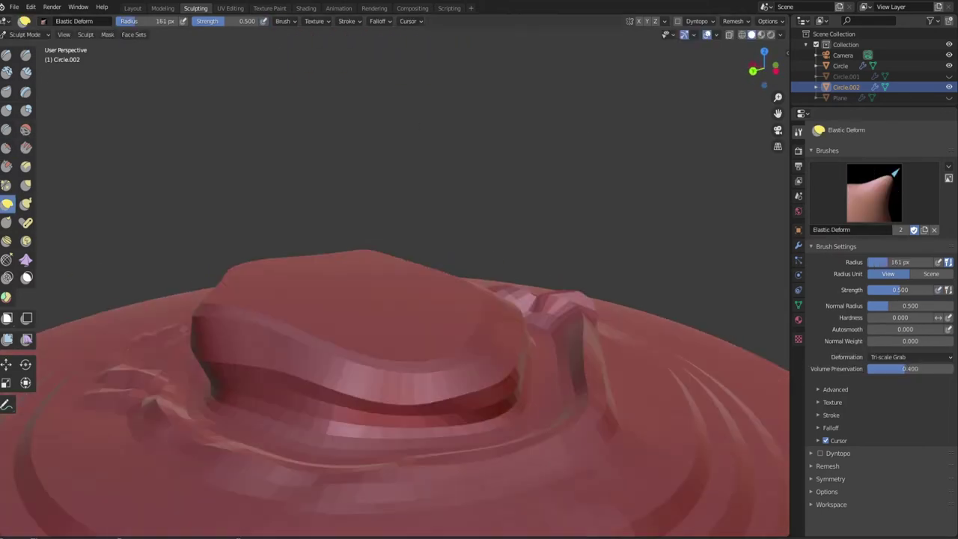
{"action": "left_click", "coordinate": [26, 110]}
Push in the raised block's sides with the Draw brush, then return to Layout
{"action": "middle_click_drag", "start_coordinate": [342, 509], "coordinate": [352, 417]}
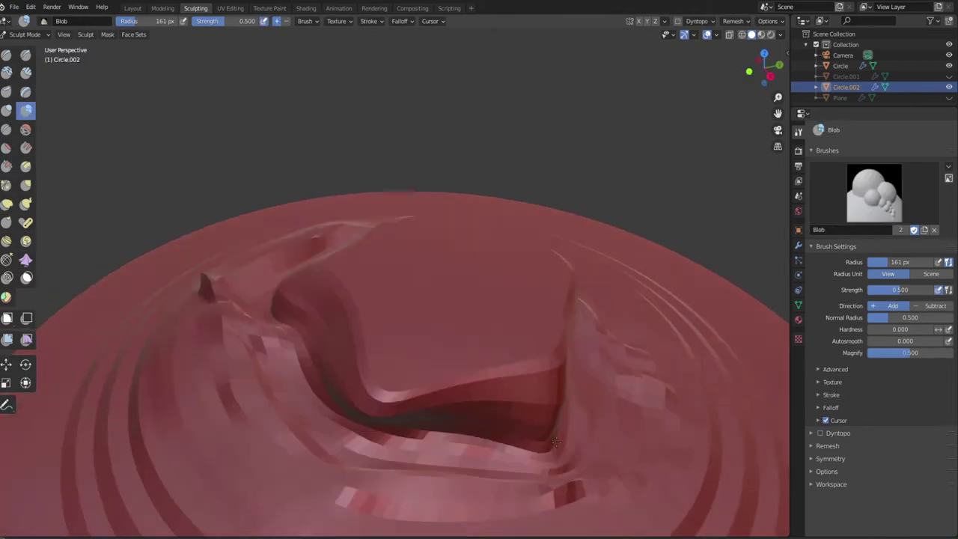
{"action": "scroll", "coordinate": [352, 417], "scroll_direction": "down", "scroll_amount": 3}
{"action": "key", "text": "x"}
{"action": "scroll", "coordinate": [414, 452], "scroll_direction": "up", "scroll_amount": 4}
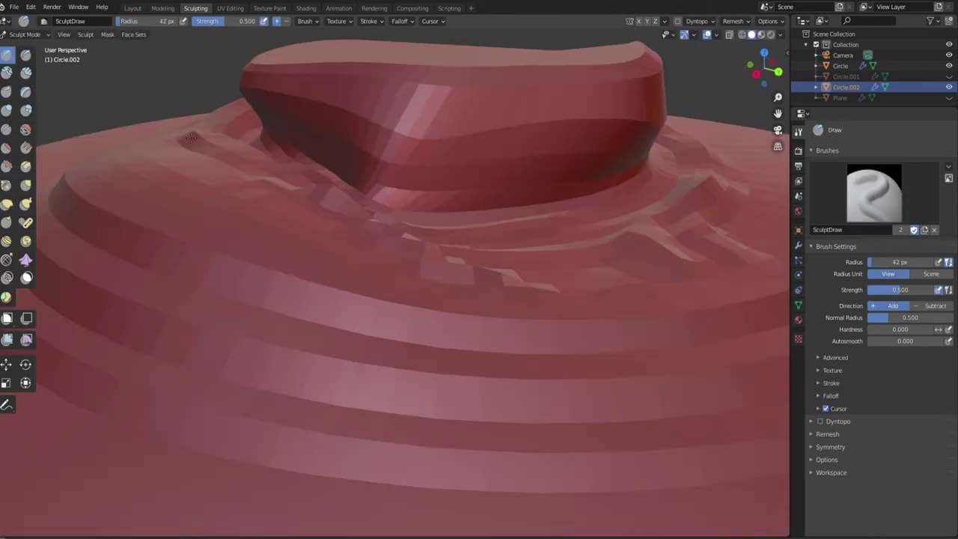
{"action": "scroll", "coordinate": [449, 374], "scroll_direction": "down", "scroll_amount": 4}
{"action": "scroll", "coordinate": [532, 273], "scroll_direction": "up", "scroll_amount": 3}
{"action": "middle_click_drag", "start_coordinate": [532, 273], "coordinate": [479, 299]}
{"action": "left_click", "coordinate": [6, 204]}
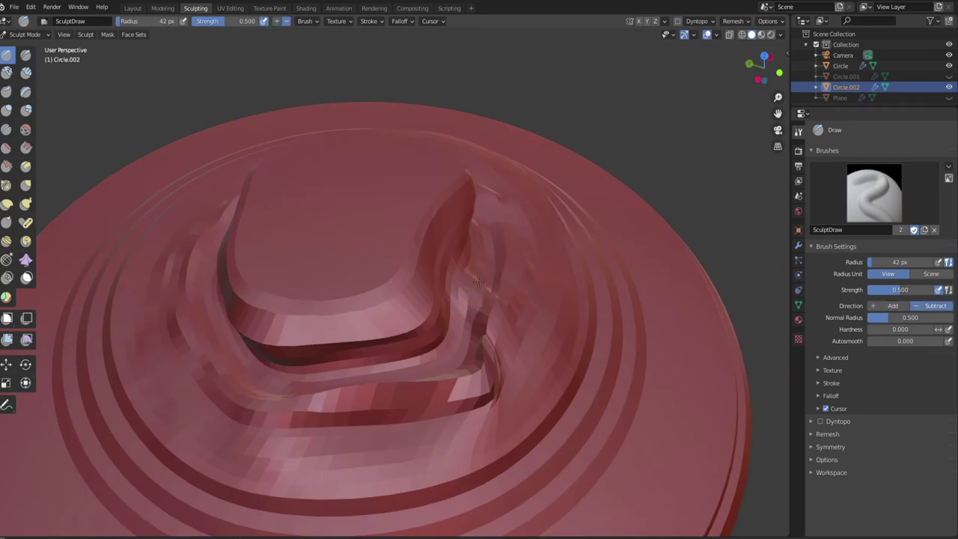
{"action": "middle_click_drag", "start_coordinate": [90, 419], "coordinate": [591, 270]}
{"action": "scroll", "coordinate": [563, 214], "scroll_direction": "down", "scroll_amount": 5}
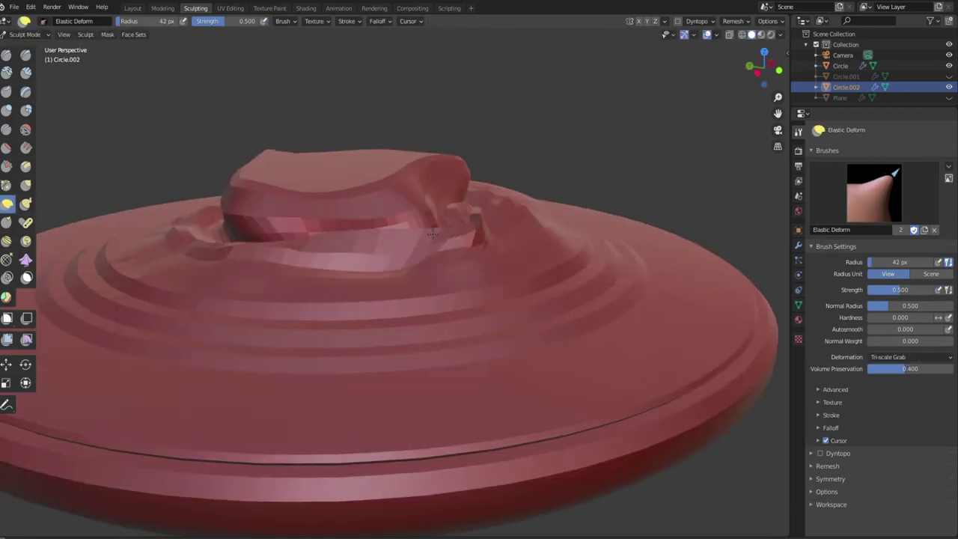
{"action": "left_click", "coordinate": [13, 7]}
{"action": "left_click", "coordinate": [132, 7]}
Create a new material for Circle.002 with material preview enabled
{"action": "left_click", "coordinate": [799, 381]}
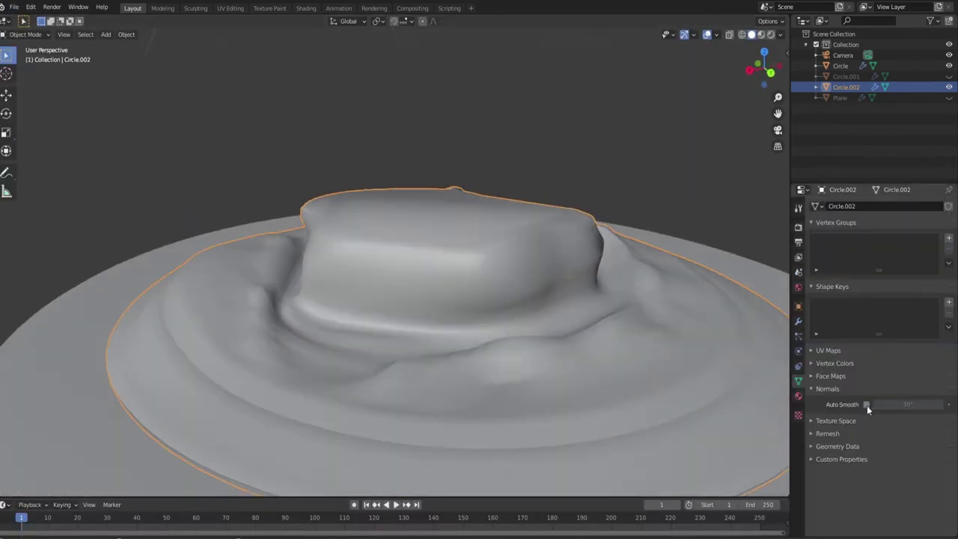
{"action": "middle_click_drag", "start_coordinate": [734, 402], "coordinate": [492, 348]}
{"action": "key", "text": "z"}
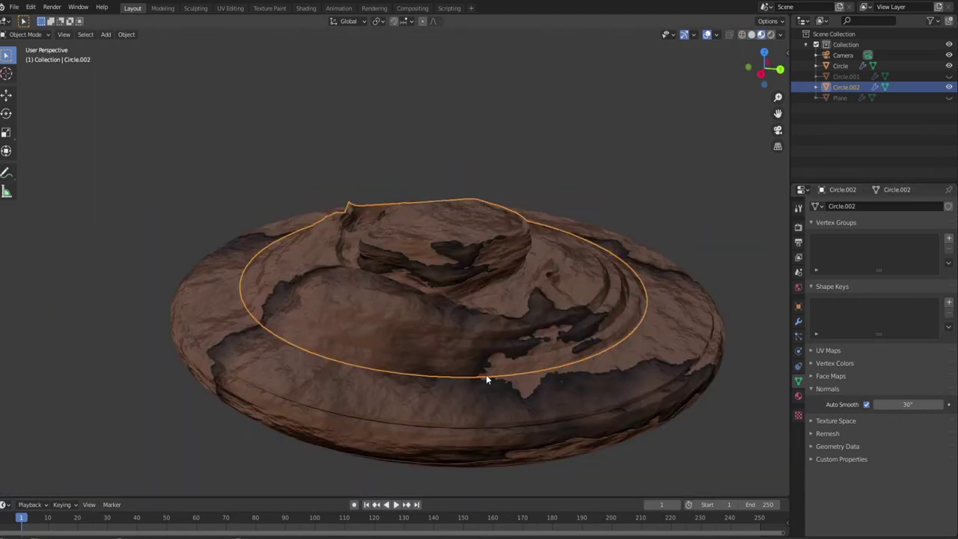
{"action": "left_click", "coordinate": [798, 395]}
{"action": "left_click", "coordinate": [845, 241]}
{"action": "left_click", "coordinate": [306, 7]}
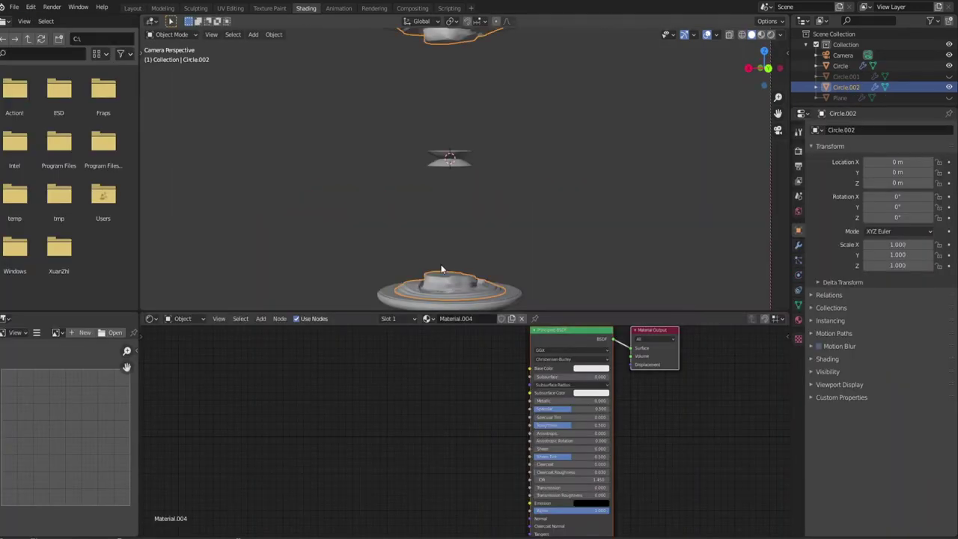
{"action": "left_click", "coordinate": [799, 245]}
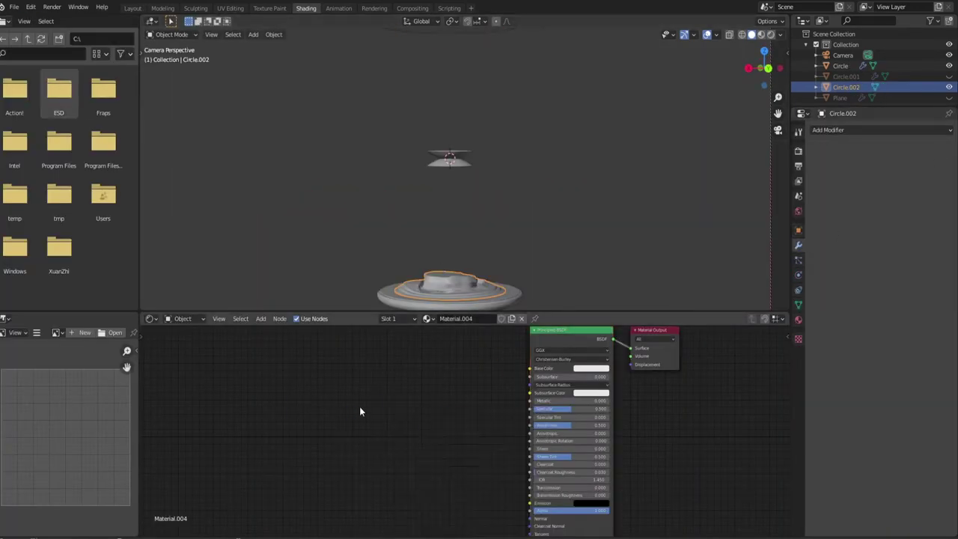
Link the Voronoi Texture's colour into the dish's Base Color
{"action": "left_click_drag", "start_coordinate": [442, 400], "coordinate": [530, 368]}
{"action": "middle_click_drag", "start_coordinate": [492, 290], "coordinate": [425, 233]}
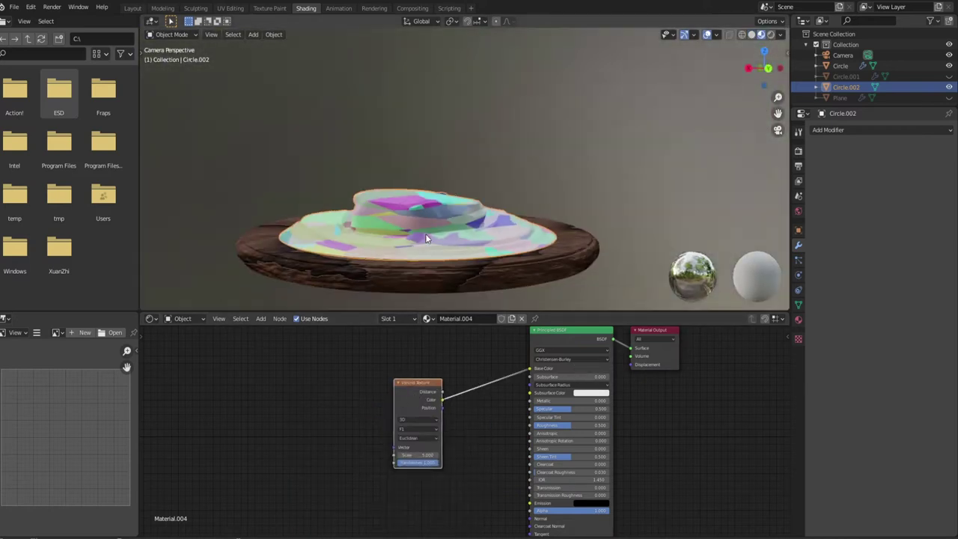
{"action": "scroll", "coordinate": [369, 217], "scroll_direction": "down", "scroll_amount": 3}
{"action": "left_click", "coordinate": [132, 8]}
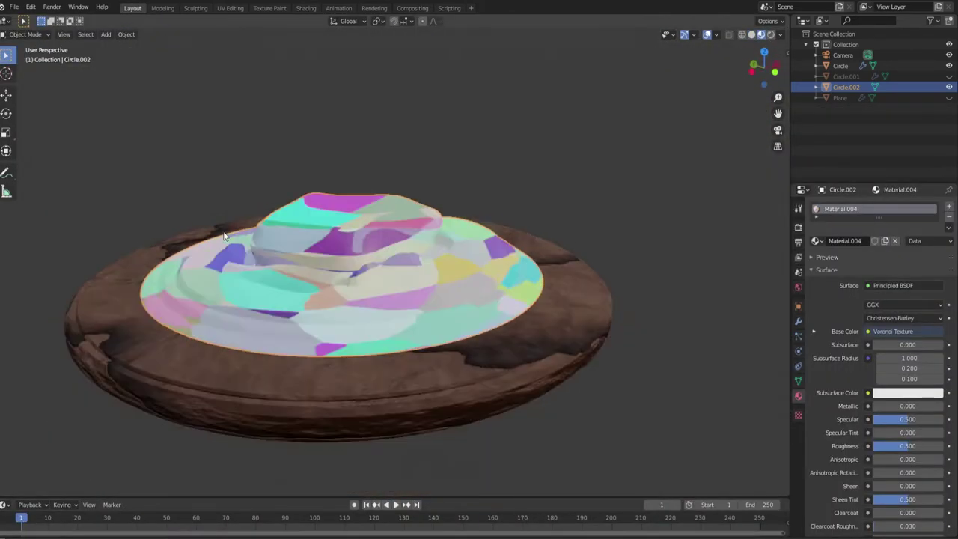
{"action": "scroll", "coordinate": [479, 231], "scroll_direction": "down", "scroll_amount": 3}
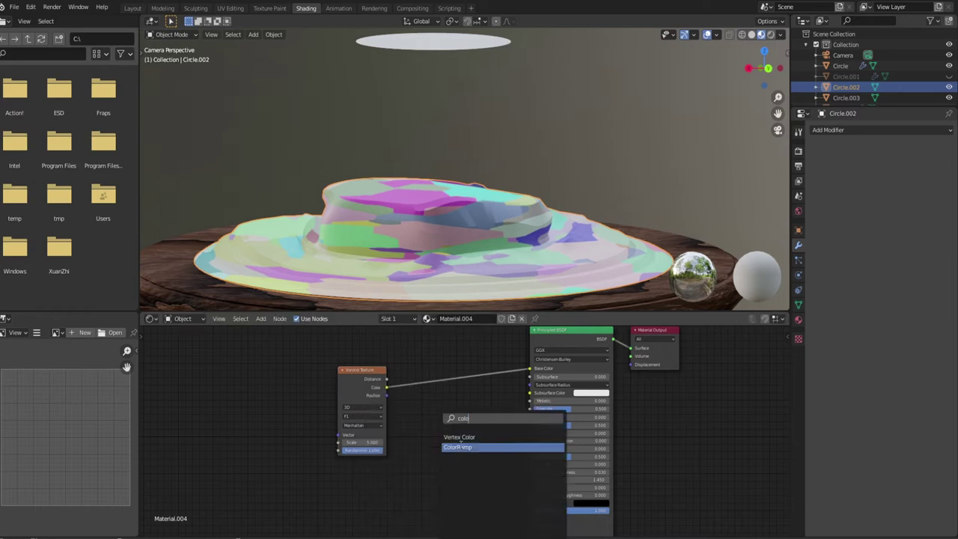
Insert a ColorRamp on the Voronoi link with bright green and peach-orange stops
{"action": "left_click", "coordinate": [449, 437]}
{"action": "left_click", "coordinate": [429, 405]}
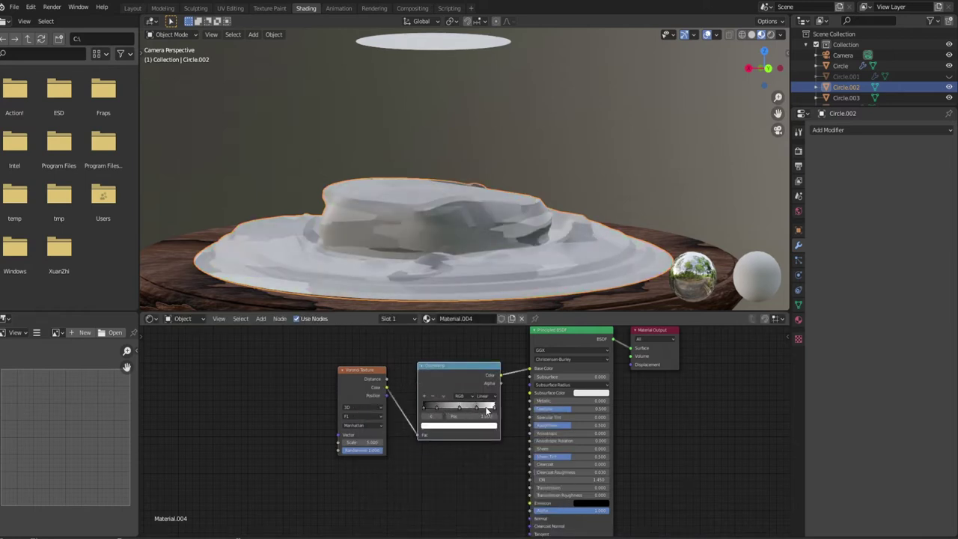
{"action": "left_click", "coordinate": [461, 426]}
{"action": "left_click", "coordinate": [455, 430]}
{"action": "left_click_drag", "start_coordinate": [480, 343], "coordinate": [480, 326]}
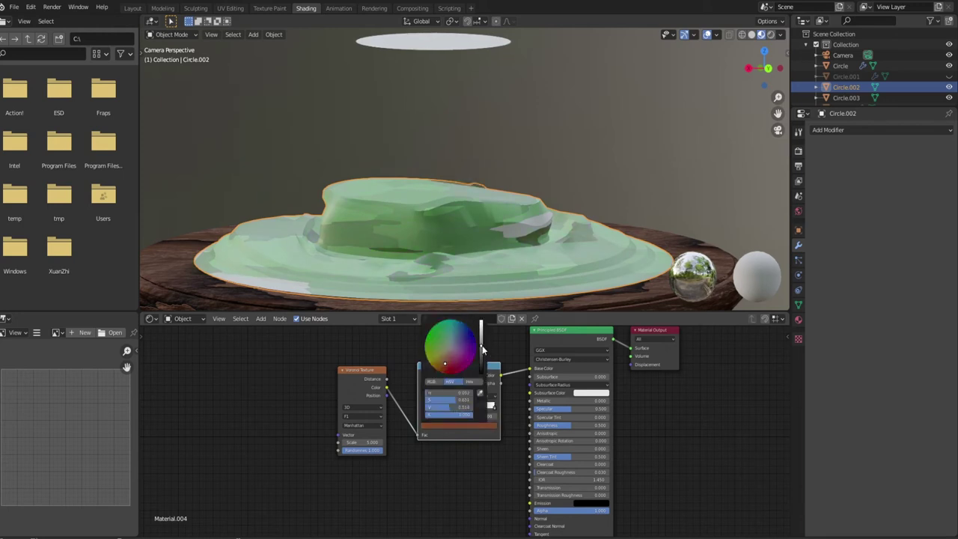
{"action": "left_click", "coordinate": [478, 410]}
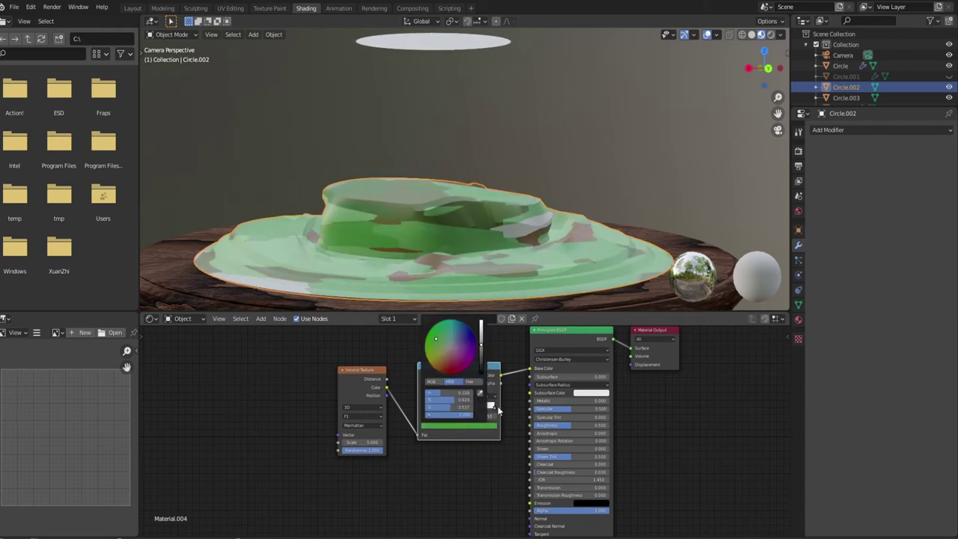
{"action": "left_click", "coordinate": [442, 358]}
{"action": "key", "text": "shift+a"}
Add a Bump node wired to the shader's Normal and delete the Voronoi Texture
{"action": "left_click", "coordinate": [419, 487]}
{"action": "left_click", "coordinate": [447, 461]}
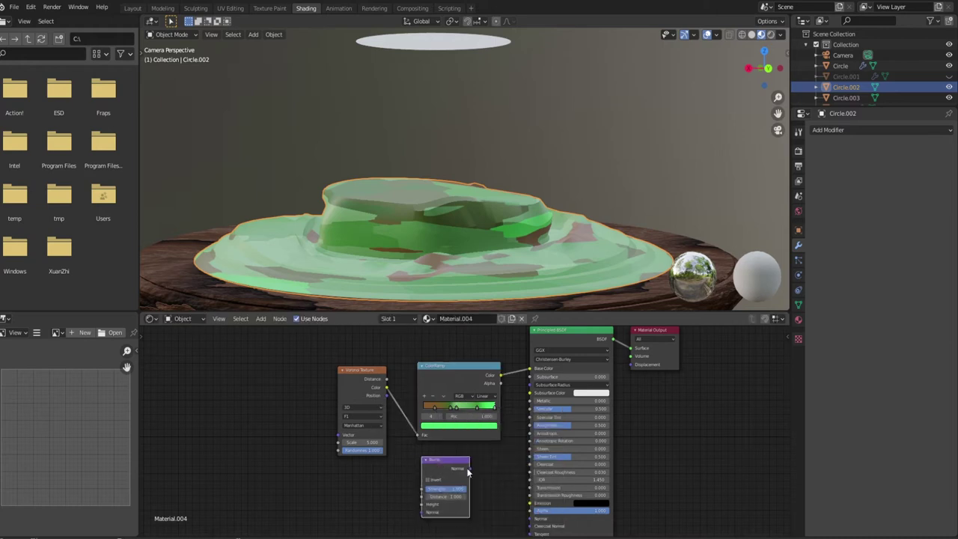
{"action": "left_click_drag", "start_coordinate": [470, 468], "coordinate": [530, 518]}
{"action": "left_click", "coordinate": [361, 408]}
{"action": "key", "text": "x"}
Add a Wave Texture driving ramp and bump, set to Rings with higher distortion
{"action": "key", "text": "shift+a"}
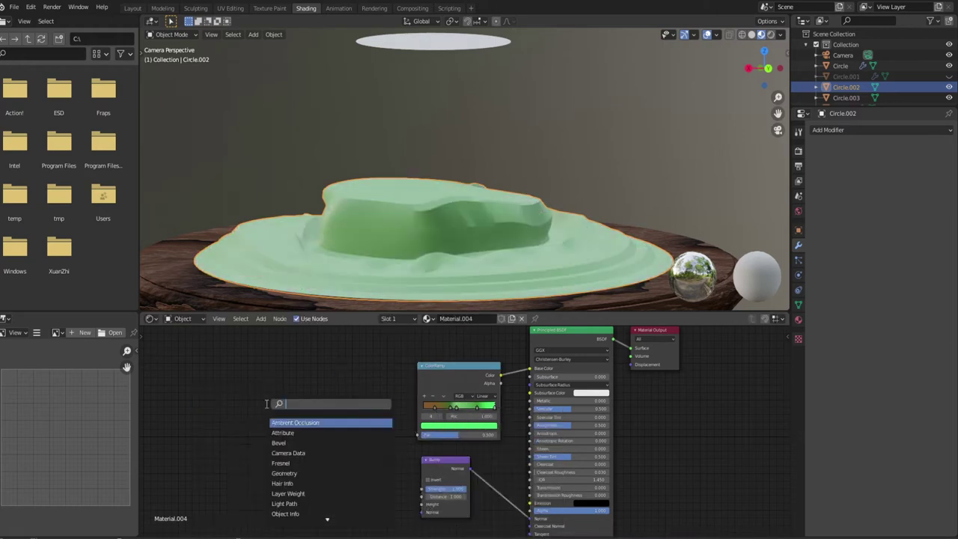
{"action": "left_click", "coordinate": [315, 381]}
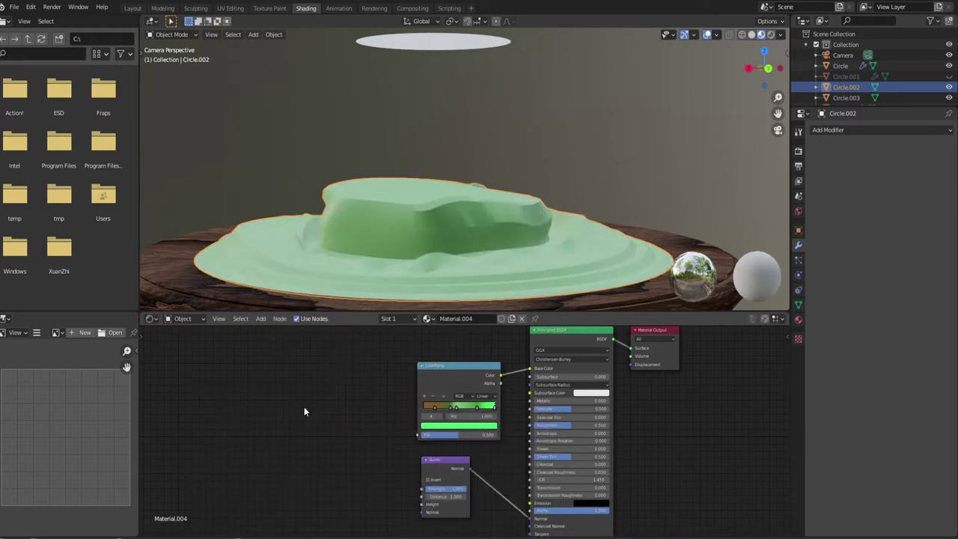
{"action": "left_click", "coordinate": [304, 407]}
{"action": "key", "text": "shift+a"}
{"action": "left_click", "coordinate": [393, 394]}
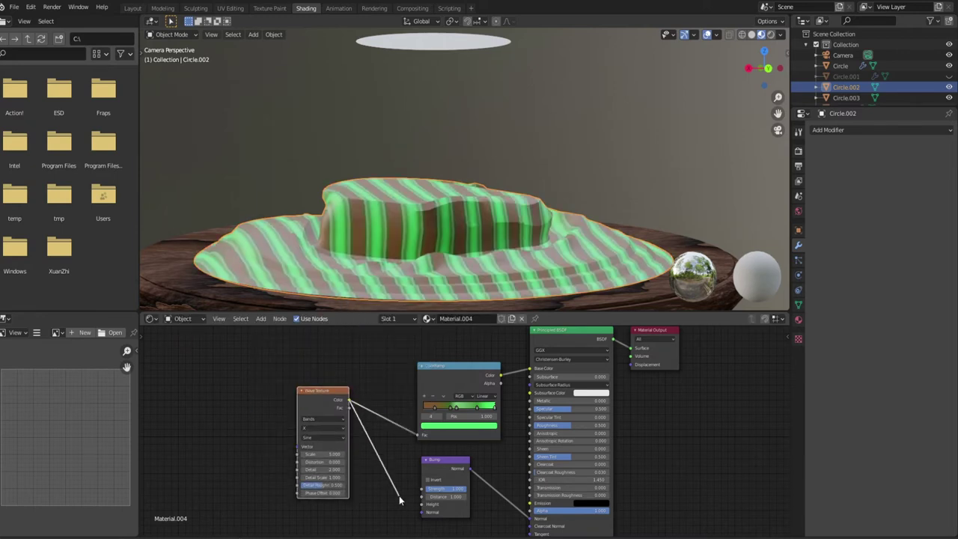
{"action": "left_click_drag", "start_coordinate": [322, 462], "coordinate": [345, 462]}
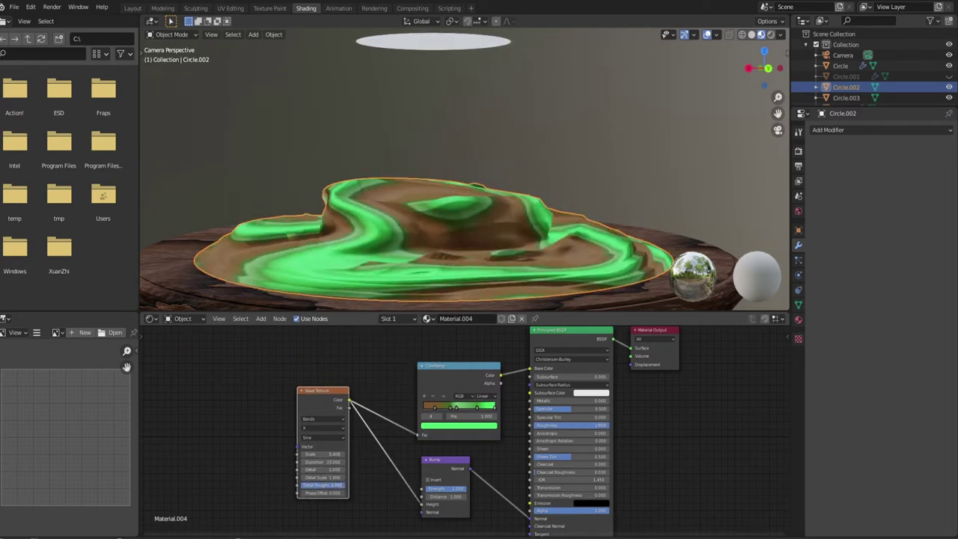
{"action": "left_click", "coordinate": [322, 419]}
{"action": "left_click", "coordinate": [315, 433]}
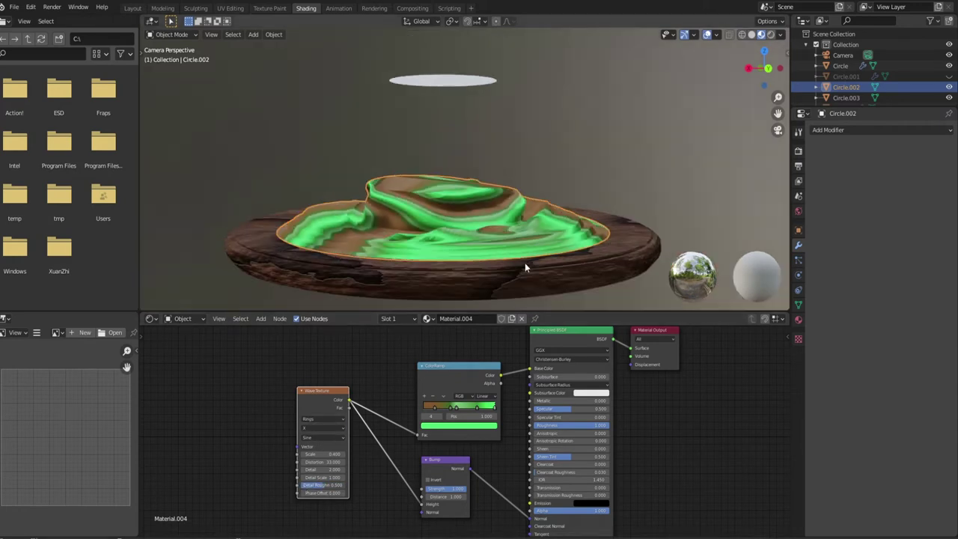
Adjust bump strength and slide the ramp stop to 0 so the dish turns green
{"action": "middle_click_drag", "start_coordinate": [525, 263], "coordinate": [641, 163]}
{"action": "scroll", "coordinate": [641, 162], "scroll_direction": "up", "scroll_amount": 5}
{"action": "left_click_drag", "start_coordinate": [432, 491], "coordinate": [354, 495]}
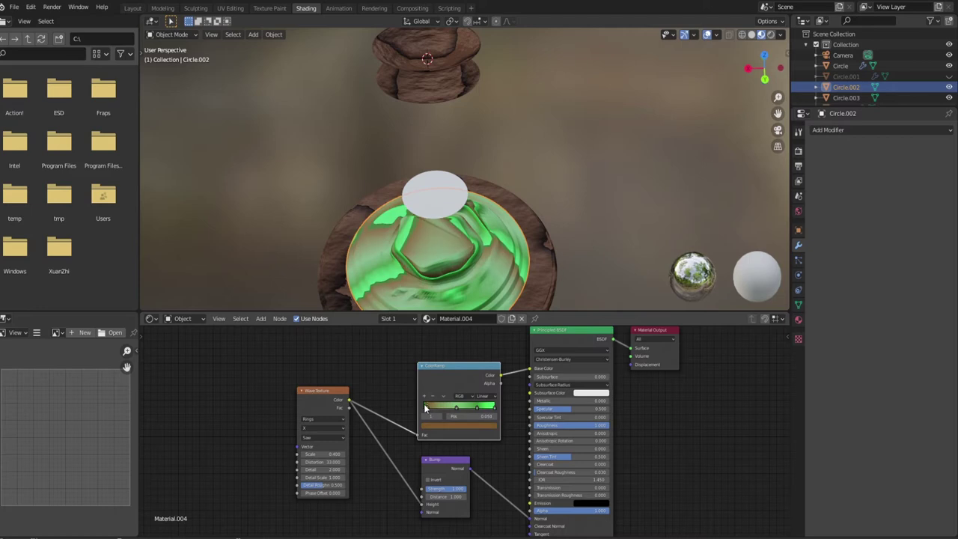
{"action": "left_click_drag", "start_coordinate": [468, 410], "coordinate": [427, 407]}
{"action": "left_click", "coordinate": [459, 425]}
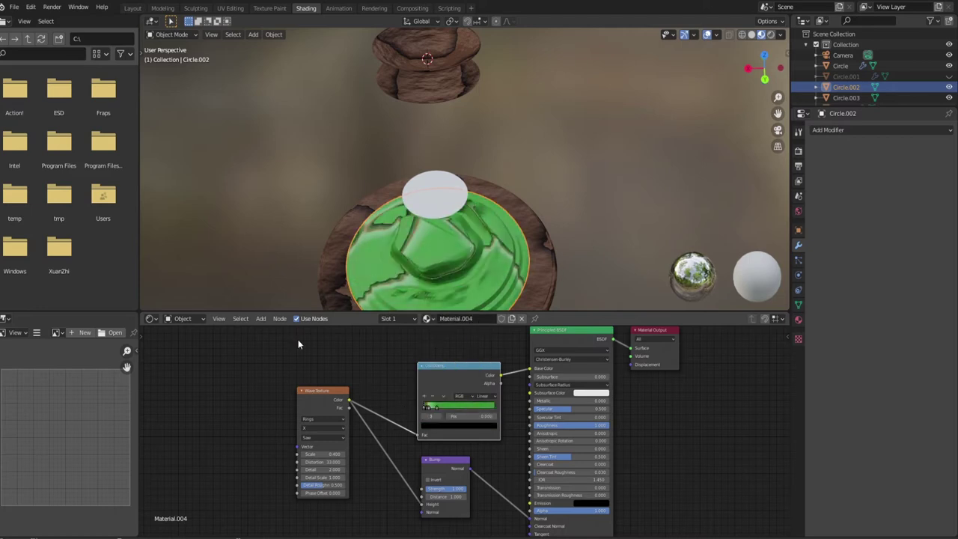
{"action": "key", "text": "KP_0"}
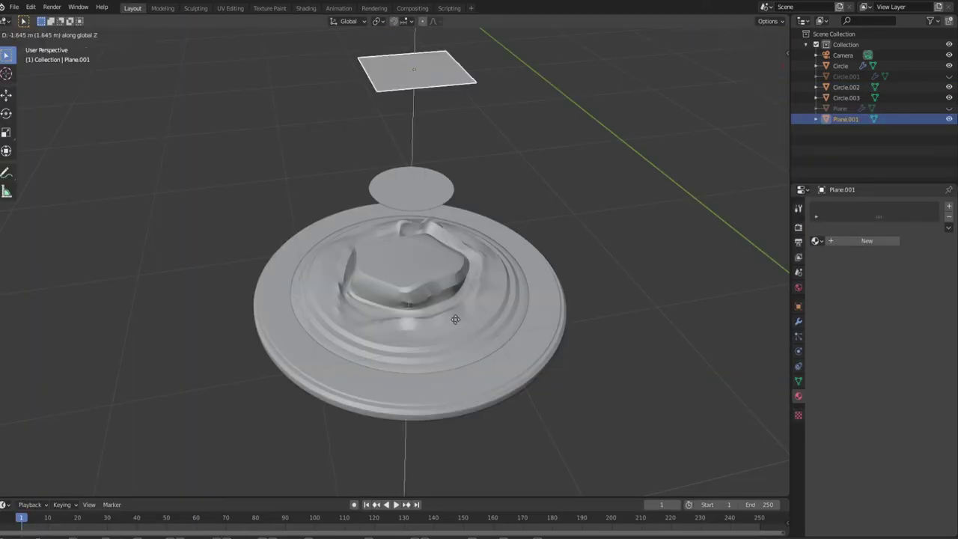
Scale Plane.001 down in Edit Mode and move it up on Z into a blade
{"action": "key", "text": "Tab"}
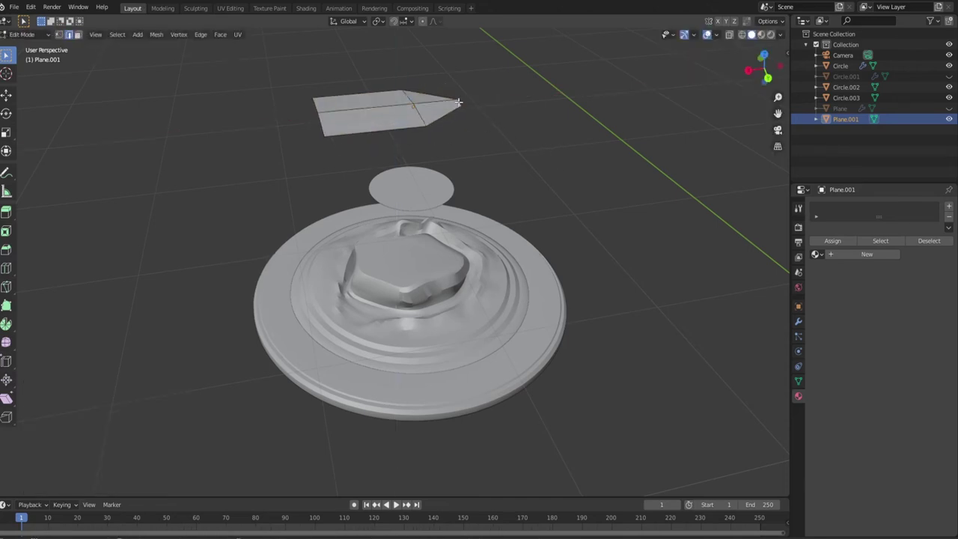
{"action": "key", "text": "s"}
{"action": "left_click", "coordinate": [417, 108]}
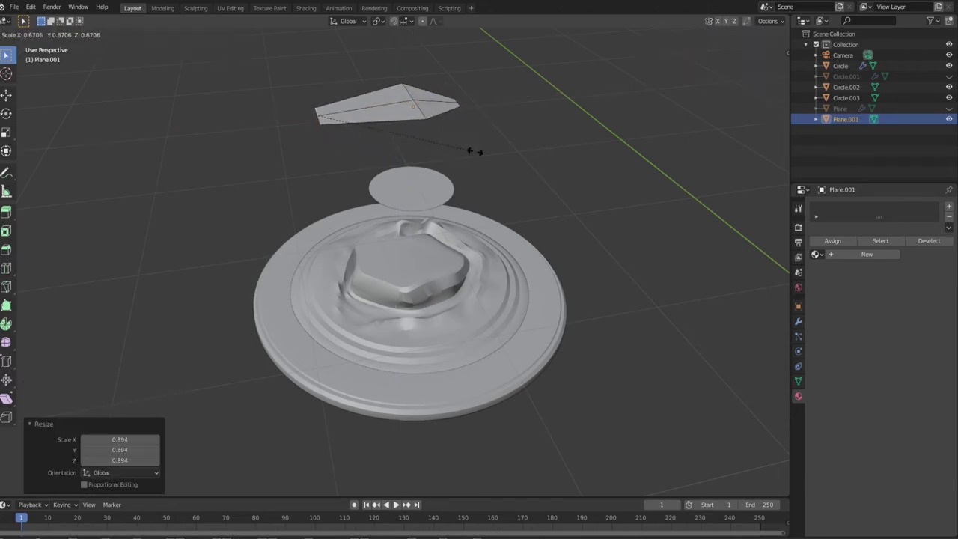
{"action": "left_click", "coordinate": [472, 151]}
{"action": "key", "text": "g"}
{"action": "key", "text": "z"}
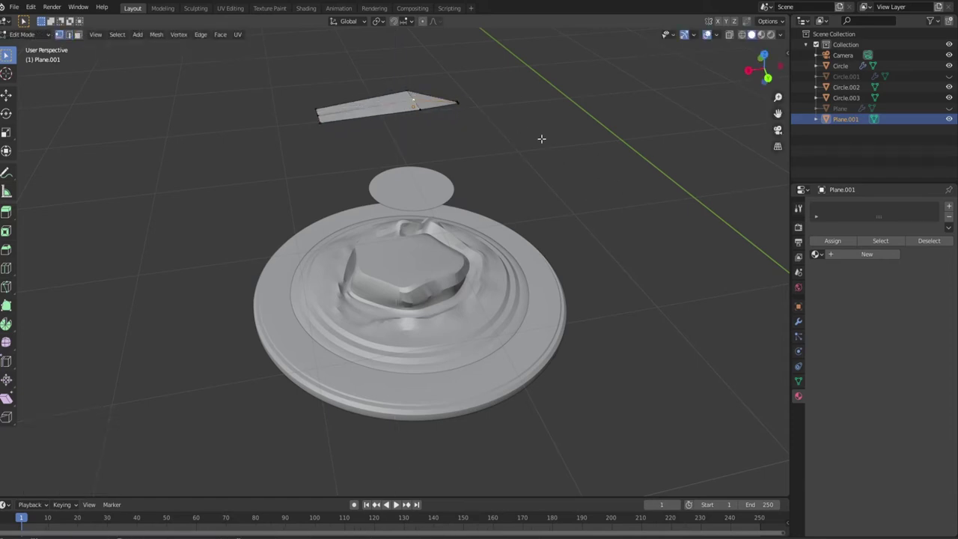
Back in Object Mode, show Circle.002's hair particle settings
{"action": "key", "text": "Tab"}
{"action": "left_click", "coordinate": [846, 87]}
{"action": "left_click", "coordinate": [798, 337]}
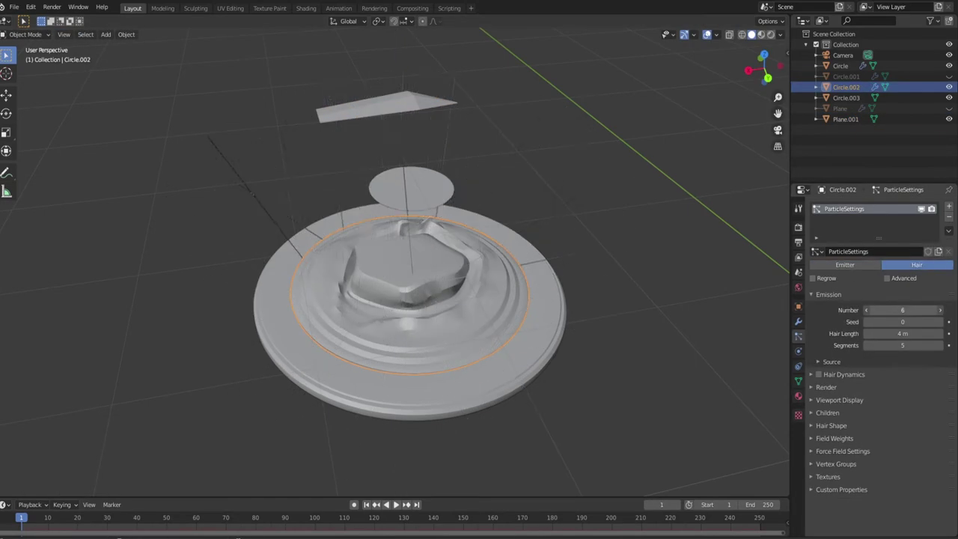
Render the hair as Plane.001 and tilt the blade about its Z and Y axes
{"action": "left_click", "coordinate": [826, 387]}
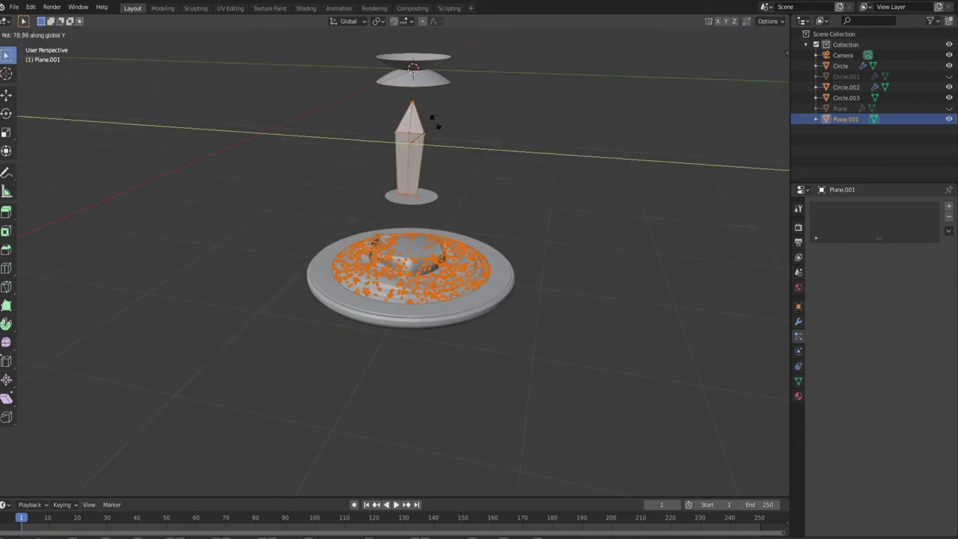
{"action": "key", "text": "Tab"}
{"action": "key", "text": "r"}
{"action": "key", "text": "z"}
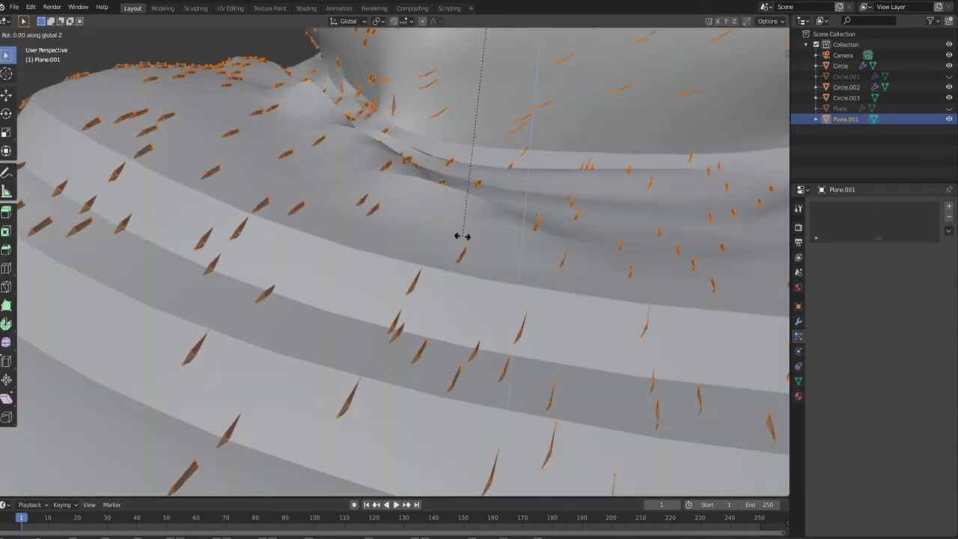
{"action": "key", "text": "r"}
{"action": "key", "text": "y"}
{"action": "key", "text": "y"}
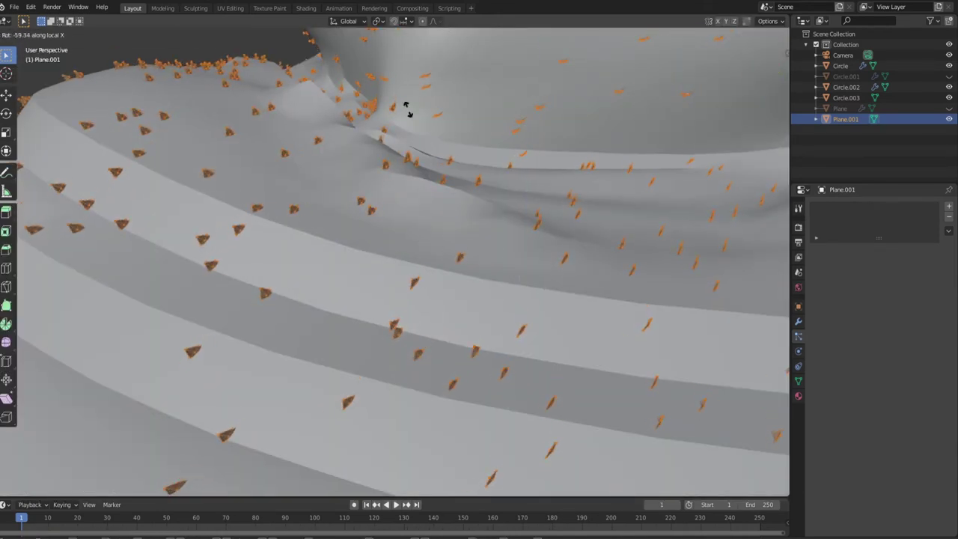
{"action": "left_click", "coordinate": [280, 447]}
Shift the blade along Y and reselect the dish Circle.002
{"action": "key", "text": "g"}
{"action": "key", "text": "y"}
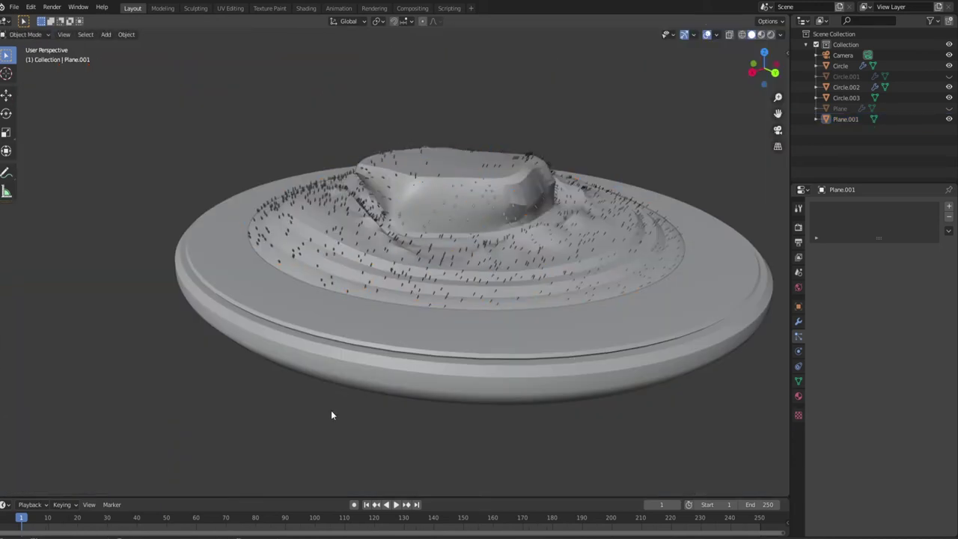
{"action": "scroll", "coordinate": [465, 349], "scroll_direction": "up", "scroll_amount": 3}
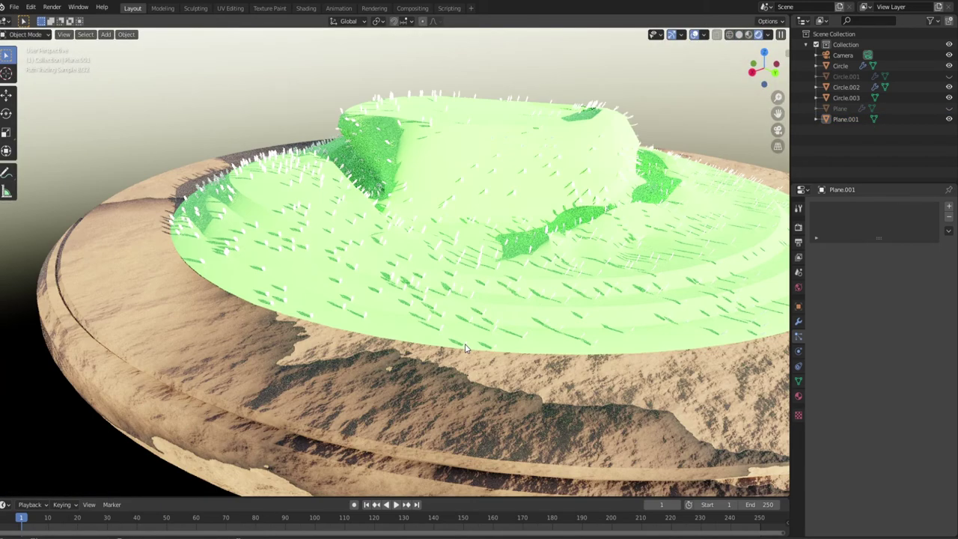
{"action": "left_click", "coordinate": [786, 336]}
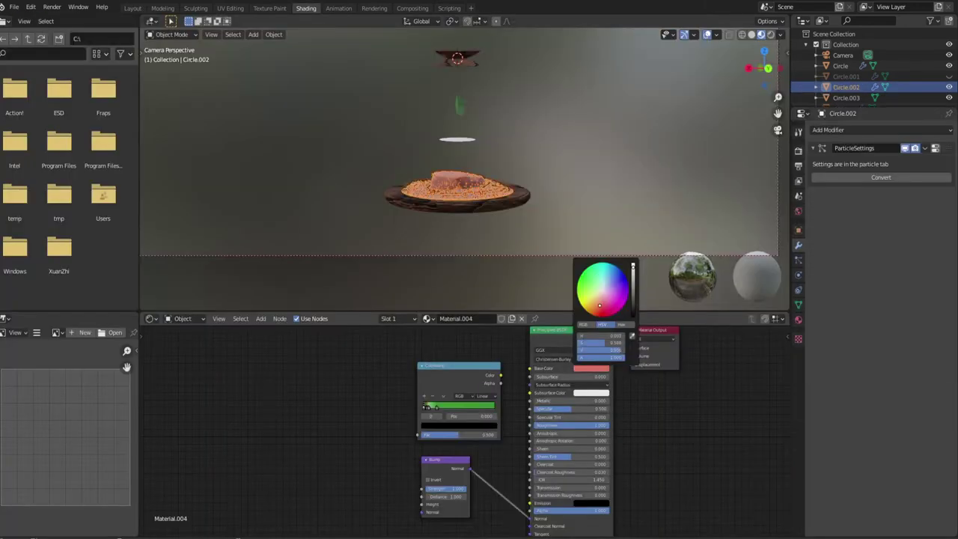
Link the Noise Texture's Fac into the dish's green ColorRamp
{"action": "left_click_drag", "start_coordinate": [414, 436], "coordinate": [418, 435]}
{"action": "scroll", "coordinate": [490, 238], "scroll_direction": "up", "scroll_amount": 6}
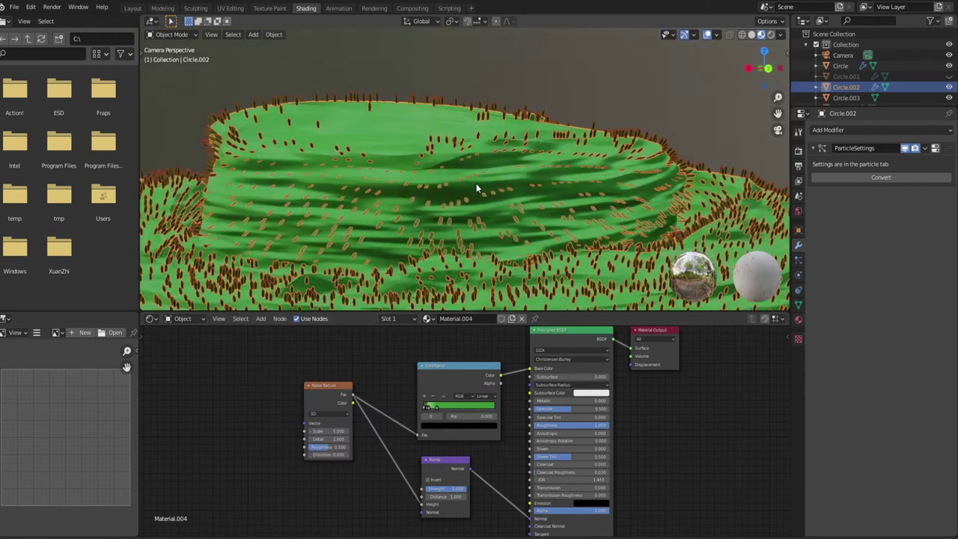
{"action": "scroll", "coordinate": [476, 184], "scroll_direction": "up", "scroll_amount": 3}
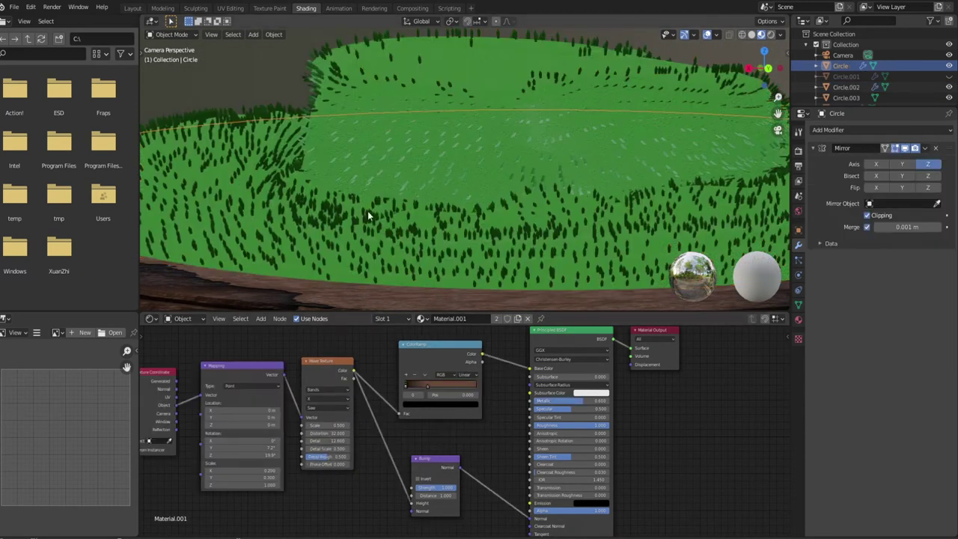
On Plane.001, add a black-to-white ColorRamp to Base Color driven by Texture Coordinate and Mapping
{"action": "left_click", "coordinate": [422, 414]}
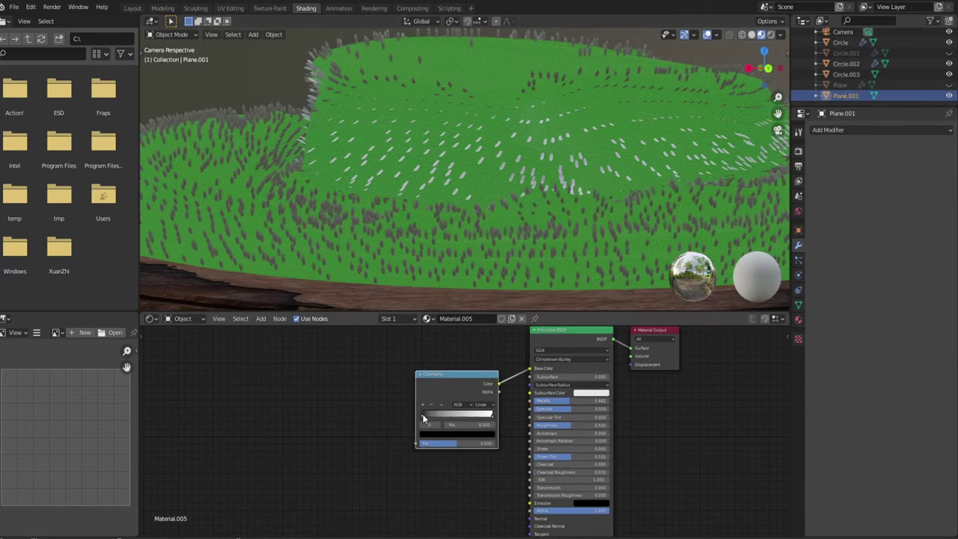
{"action": "left_click_drag", "start_coordinate": [324, 370], "coordinate": [417, 443]}
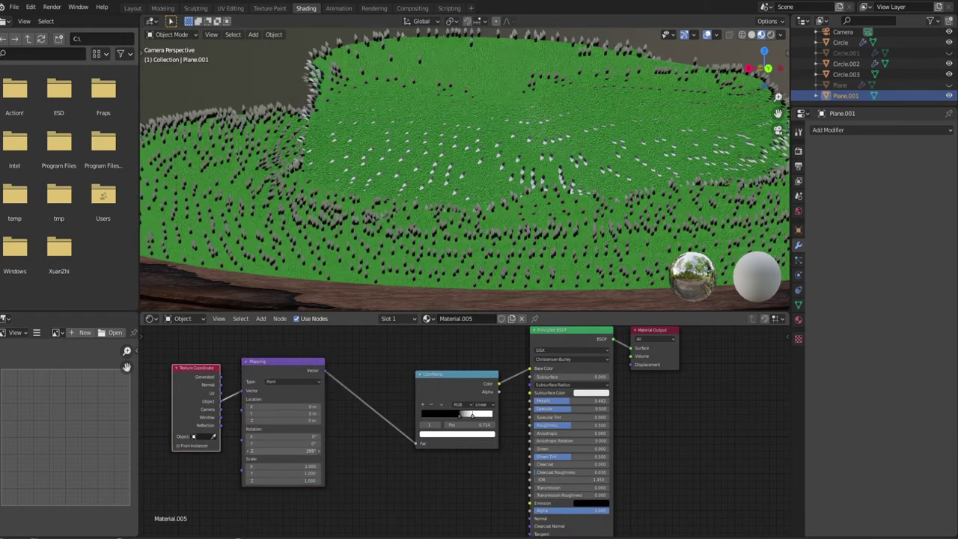
{"action": "left_click", "coordinate": [457, 433]}
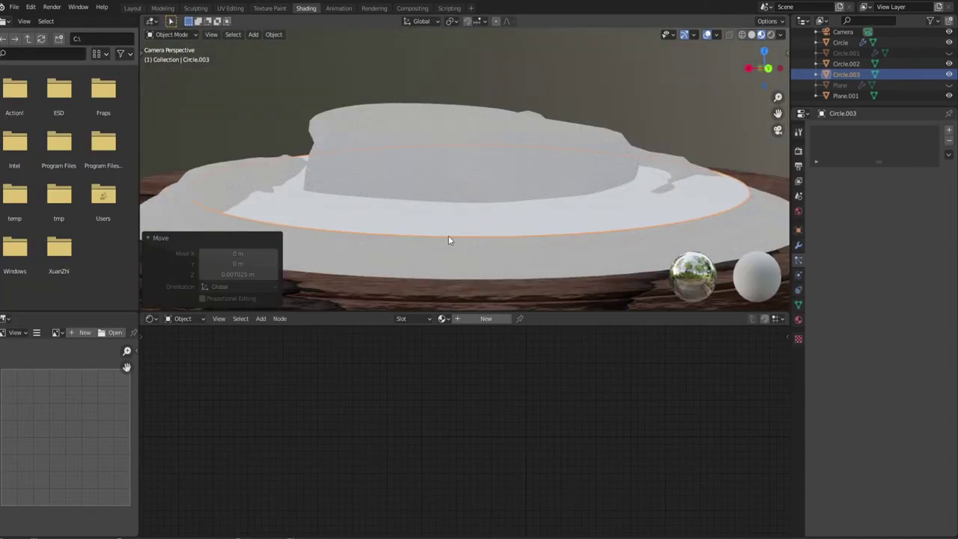
On Circle.003's material, feed a Wave Texture through a ColorRamp into Base Color
{"action": "type", "text": "clo"}
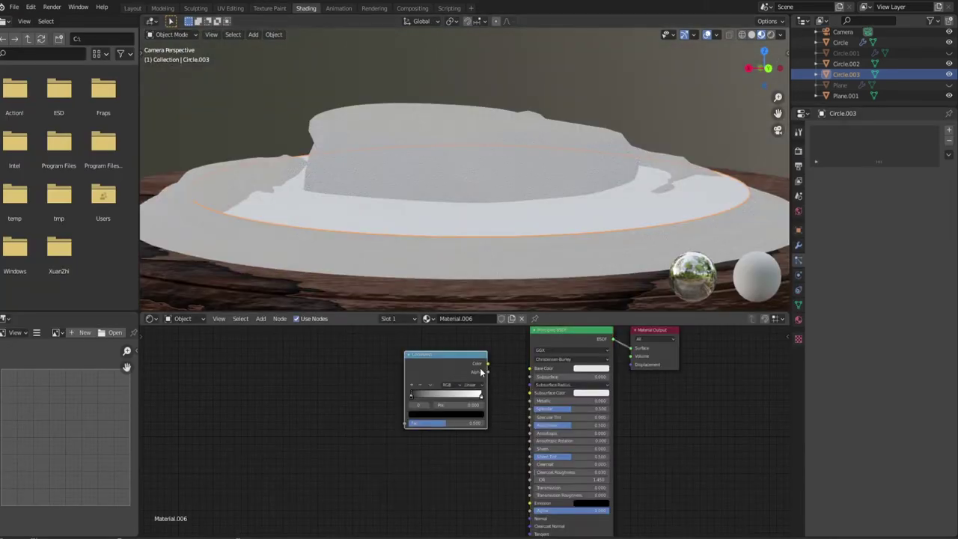
{"action": "left_click_drag", "start_coordinate": [487, 364], "coordinate": [531, 369]}
{"action": "left_click_drag", "start_coordinate": [405, 424], "coordinate": [322, 397]}
{"action": "type", "text": "wave"}
{"action": "key", "text": "Return"}
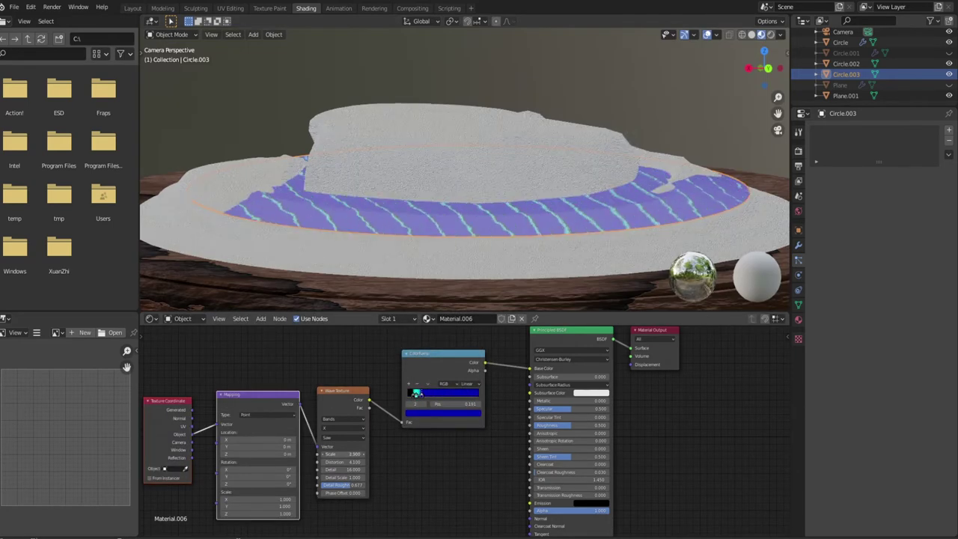
Set the wave ColorRamp's stops to blue and cyan
{"action": "scroll", "coordinate": [363, 424], "scroll_direction": "up", "scroll_amount": 4}
{"action": "left_click", "coordinate": [379, 408]}
{"action": "left_click", "coordinate": [415, 408]}
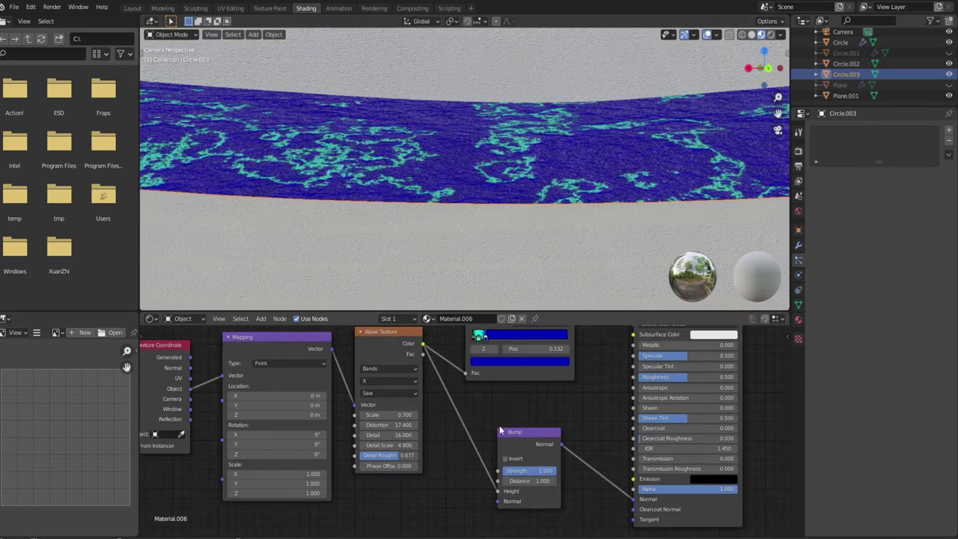
{"action": "left_click", "coordinate": [483, 338]}
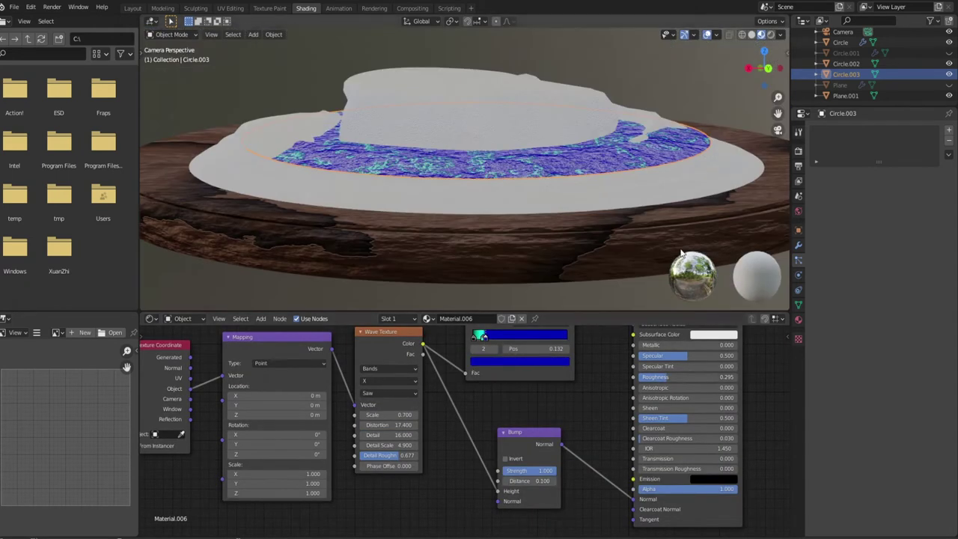
{"action": "left_click", "coordinate": [520, 361]}
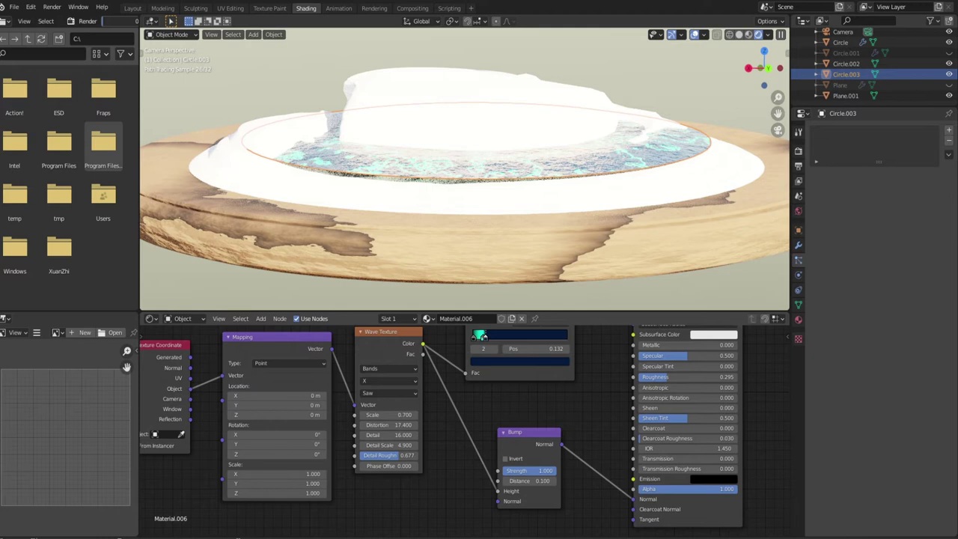
{"action": "key", "text": "ctrl+z"}
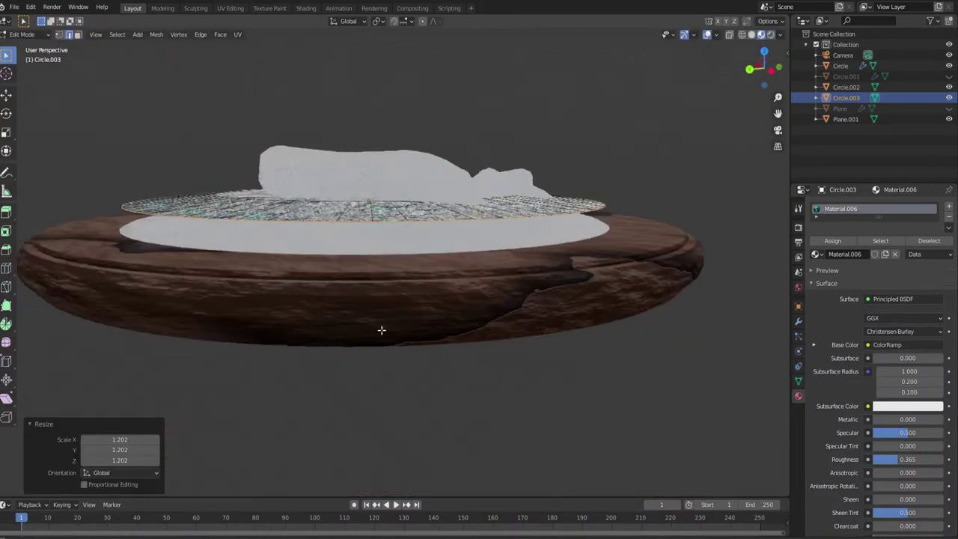
Slightly enlarge the textured ring and extrude it upward to thicken it
{"action": "middle_click_drag", "start_coordinate": [482, 298], "coordinate": [417, 358]}
{"action": "key", "text": "s"}
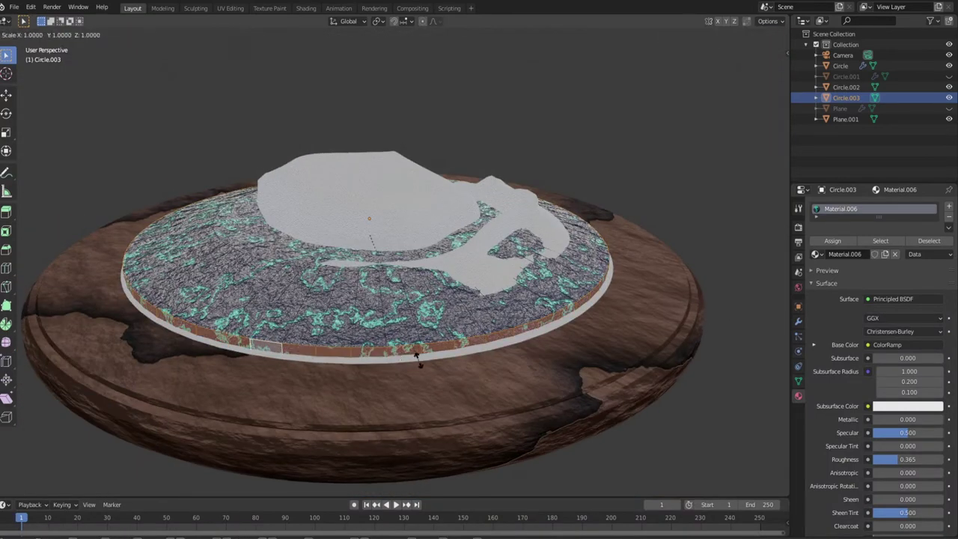
{"action": "left_click", "coordinate": [433, 364]}
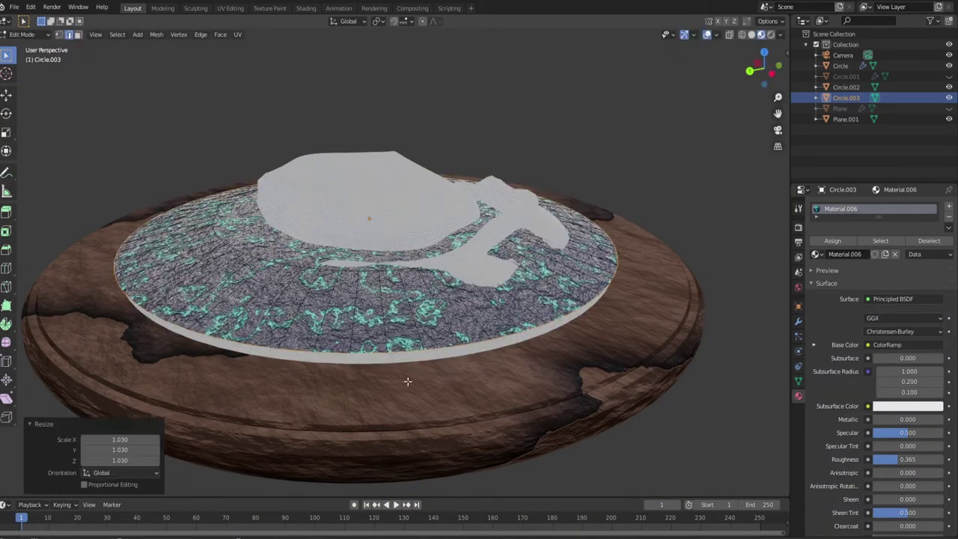
{"action": "middle_click_drag", "start_coordinate": [408, 381], "coordinate": [449, 225]}
{"action": "key", "text": "e"}
{"action": "left_click", "coordinate": [420, 329]}
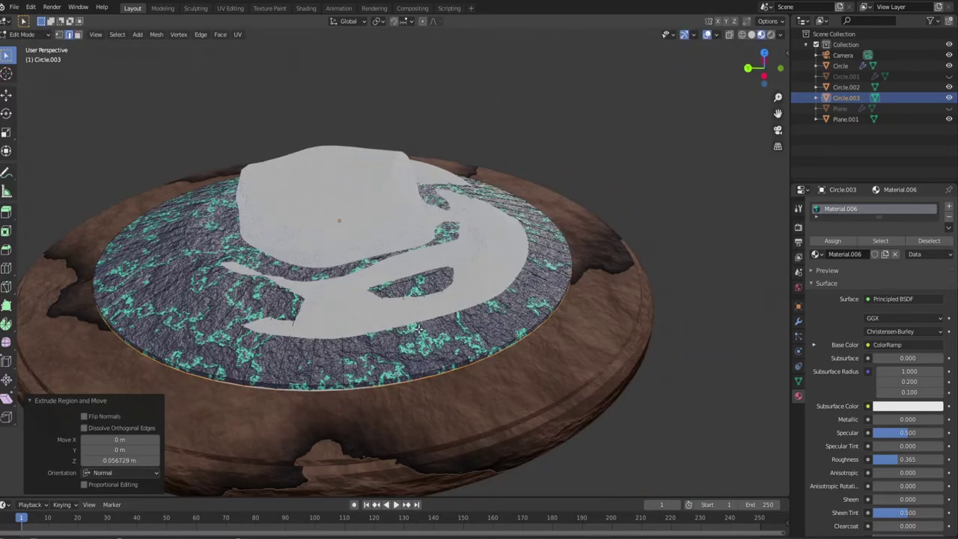
Switch to the Circle.002 mound and reshape it by moving its vertices
{"action": "key", "text": "alt+q"}
{"action": "middle_click_drag", "start_coordinate": [294, 348], "coordinate": [329, 314]}
{"action": "key", "text": "e"}
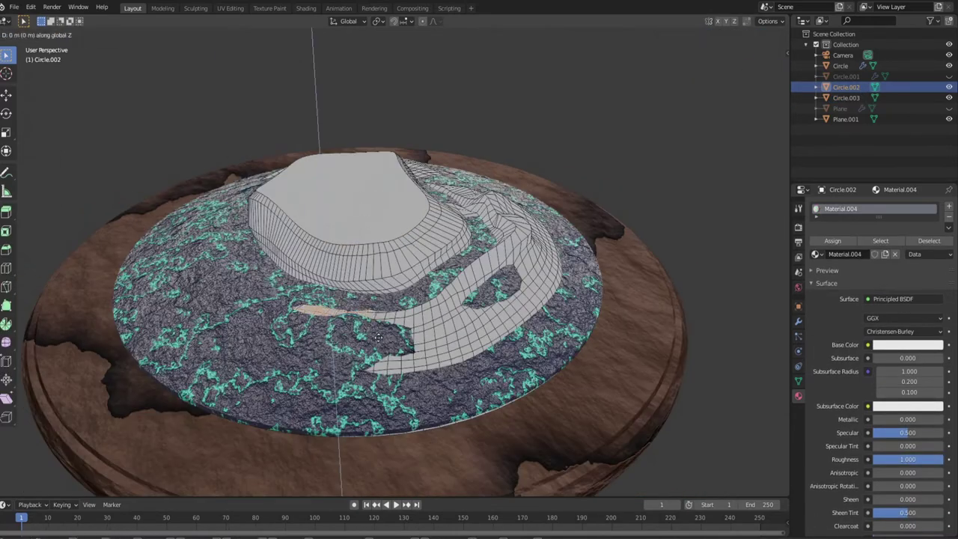
{"action": "left_click", "coordinate": [344, 311]}
{"action": "key", "text": "e"}
{"action": "left_click", "coordinate": [374, 361]}
{"action": "key", "text": "g"}
{"action": "left_click", "coordinate": [514, 285]}
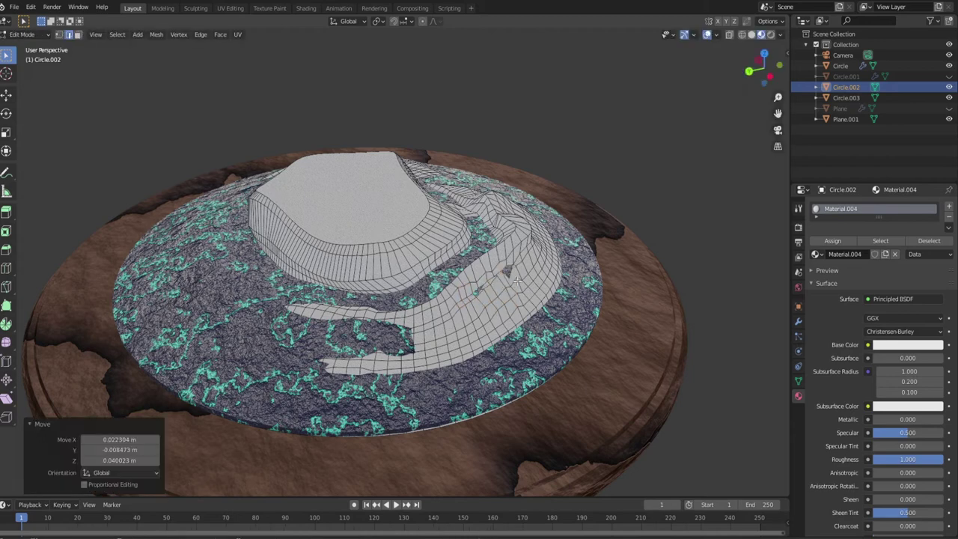
{"action": "middle_click_drag", "start_coordinate": [513, 285], "coordinate": [434, 280]}
{"action": "key", "text": "g"}
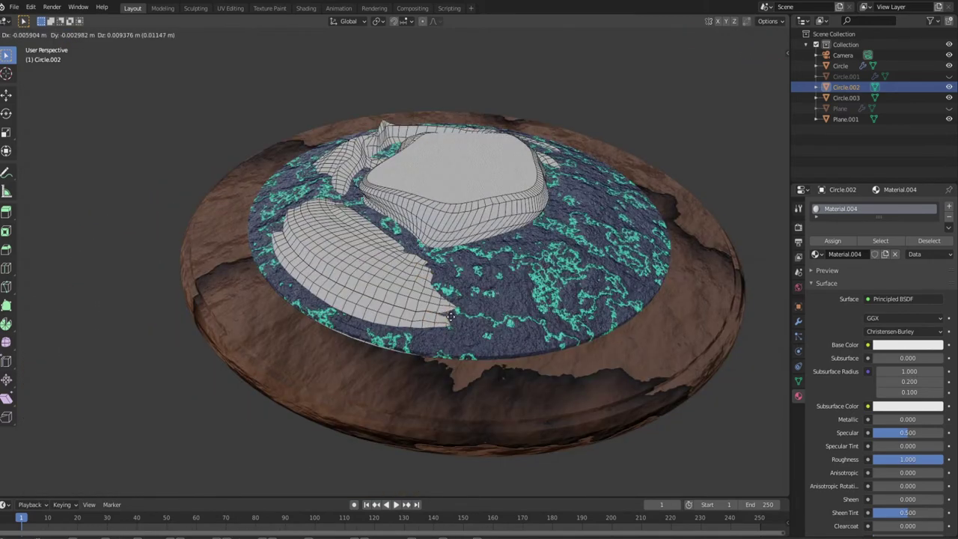
{"action": "left_click", "coordinate": [451, 317]}
{"action": "middle_click_drag", "start_coordinate": [451, 318], "coordinate": [244, 303]}
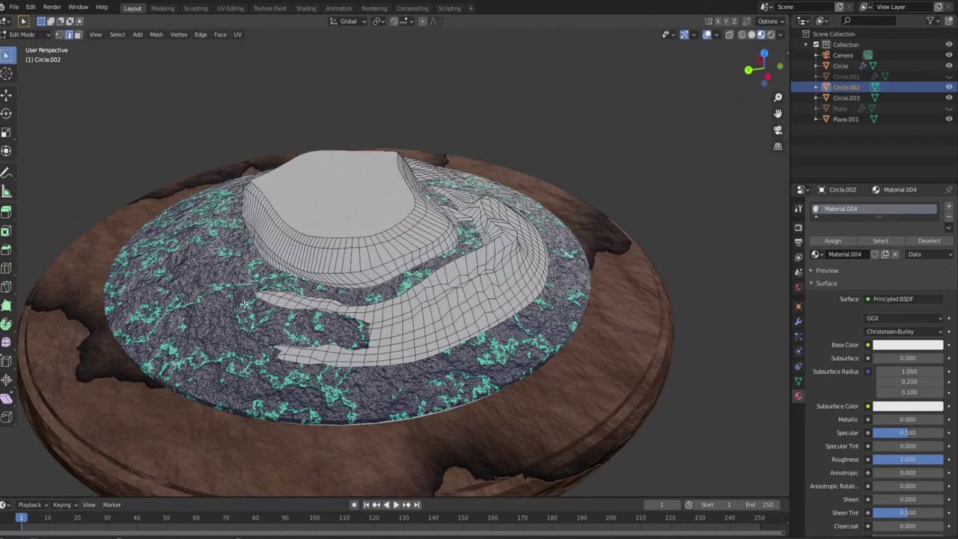
Select the mound's top cap face, add a material slot and inset the cap
{"action": "left_click", "coordinate": [330, 209]}
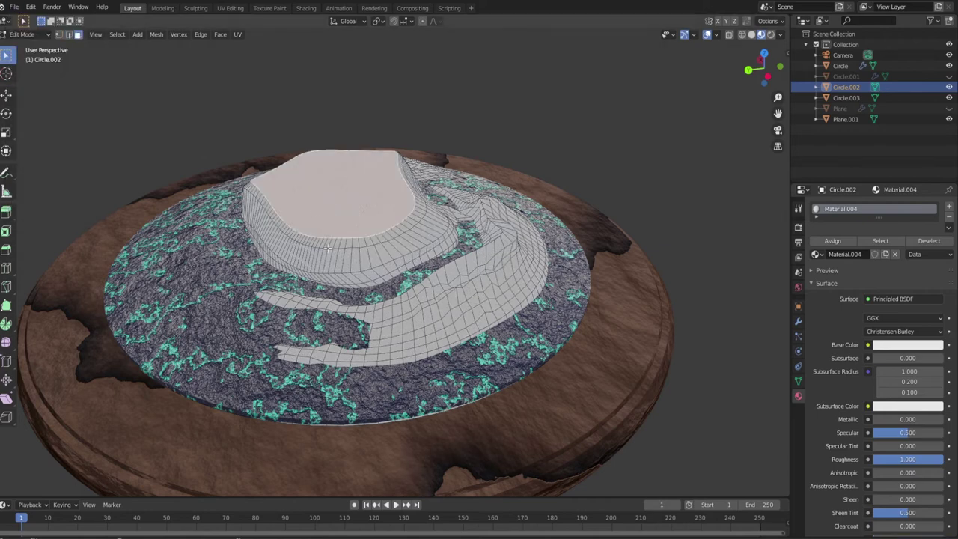
{"action": "left_click", "coordinate": [949, 206]}
{"action": "key", "text": "i"}
{"action": "left_click", "coordinate": [580, 272]}
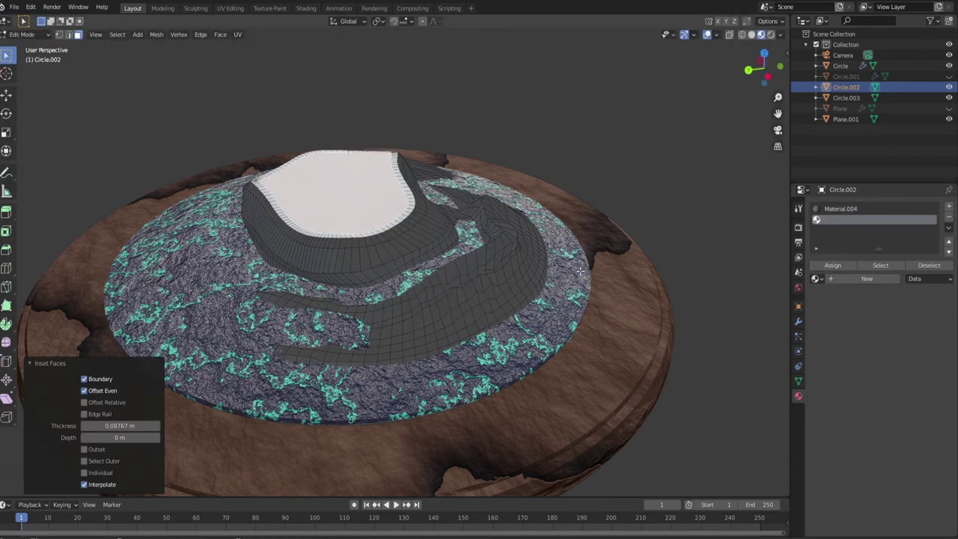
{"action": "left_click", "coordinate": [625, 277]}
{"action": "mouse_move", "coordinate": [625, 277]}
{"action": "middle_mouse_down"}
{"action": "mouse_move", "coordinate": [621, 225]}
{"action": "mouse_move", "coordinate": [626, 284]}
{"action": "middle_mouse_up"}
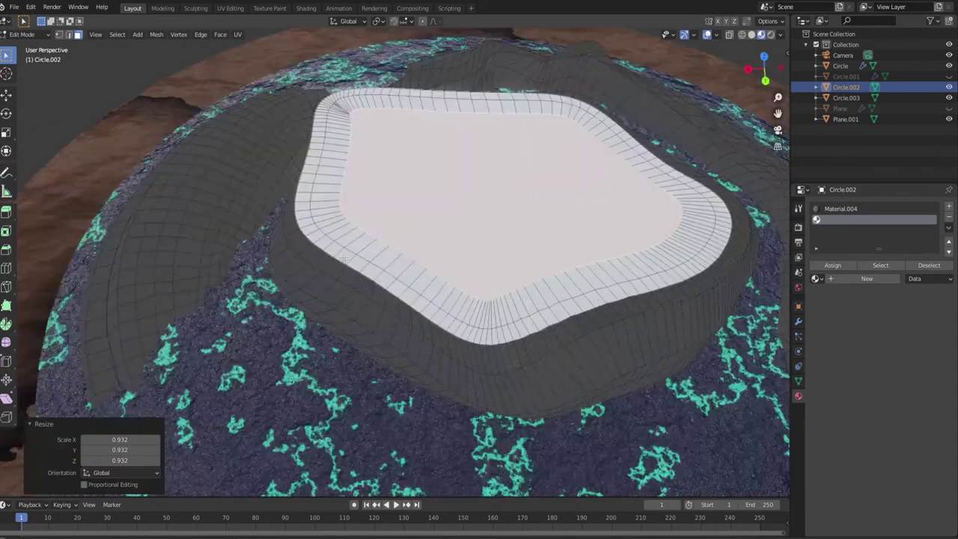
{"action": "scroll", "coordinate": [626, 240], "scroll_direction": "up", "scroll_amount": 5}
Raise the inset top cap slightly above the mound
{"action": "key", "text": "i"}
{"action": "scroll", "coordinate": [626, 239], "scroll_direction": "down", "scroll_amount": 5}
{"action": "middle_click_drag", "start_coordinate": [674, 214], "coordinate": [525, 285]}
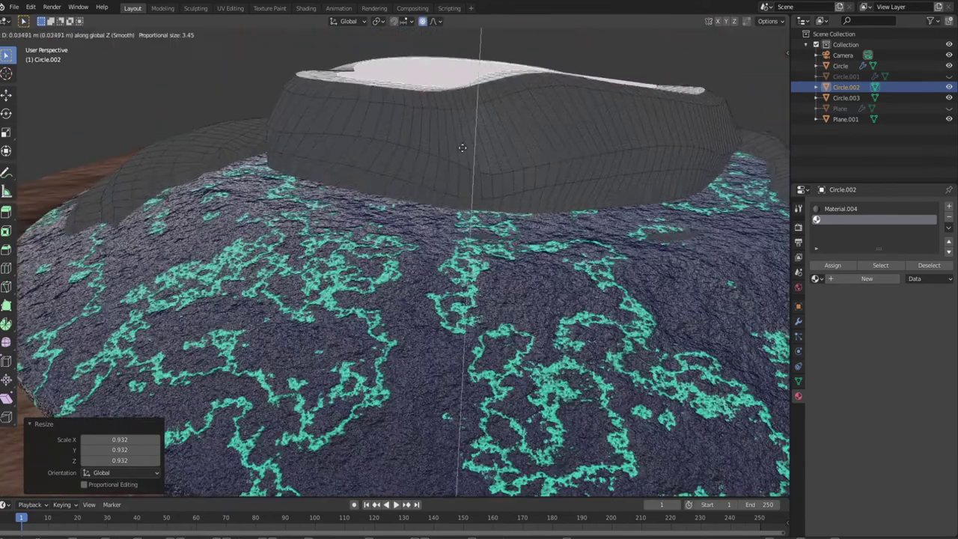
{"action": "scroll", "coordinate": [498, 298], "scroll_direction": "down", "scroll_amount": 5}
{"action": "key", "text": "Escape"}
{"action": "left_click", "coordinate": [498, 294]}
{"action": "scroll", "coordinate": [498, 294], "scroll_direction": "up", "scroll_amount": 5}
Create Material.007, assign it to the top cap and make it bright green
{"action": "left_click", "coordinate": [949, 207]}
{"action": "left_click", "coordinate": [867, 278]}
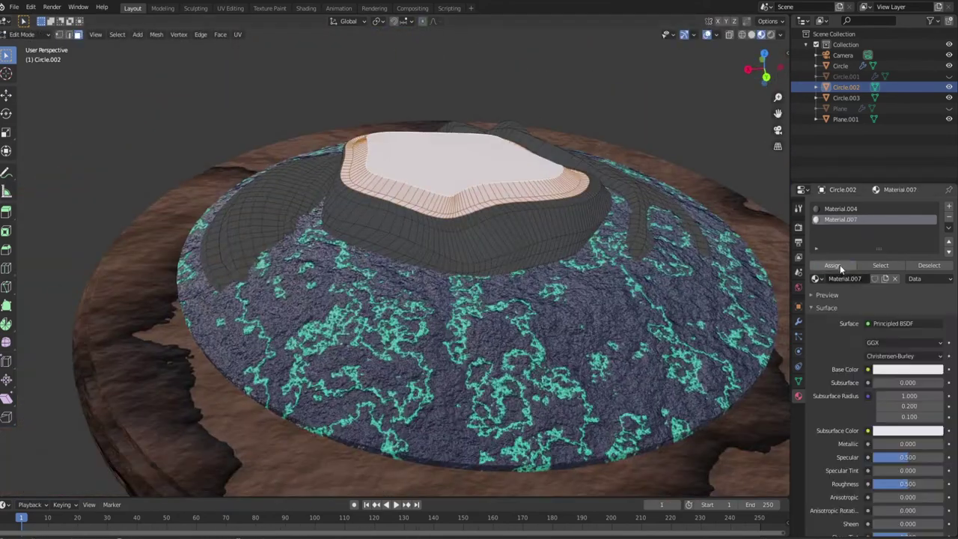
{"action": "left_click", "coordinate": [833, 265]}
{"action": "key", "text": "Tab"}
{"action": "left_click", "coordinate": [909, 356]}
{"action": "left_click", "coordinate": [876, 224]}
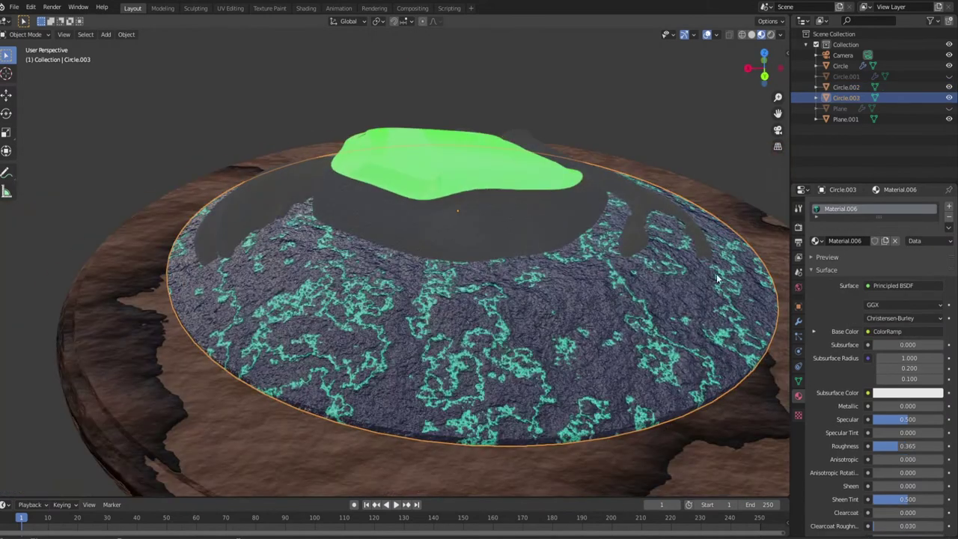
{"action": "left_click", "coordinate": [307, 9]}
Recolour the mound's Material.004 ColorRamp with black and brown stops
{"action": "key", "text": "KP_0"}
{"action": "left_click", "coordinate": [255, 141]}
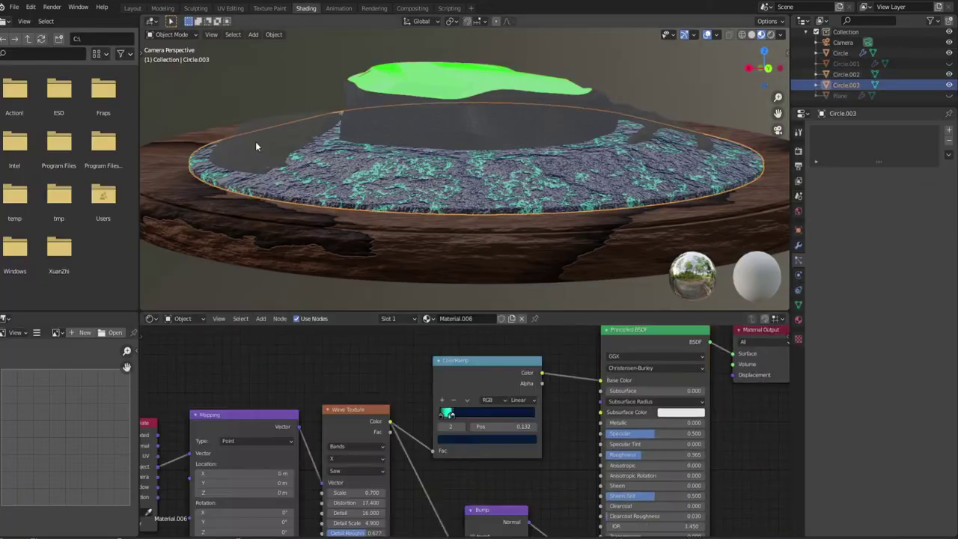
{"action": "key", "text": "shift+a"}
{"action": "key", "text": "Escape"}
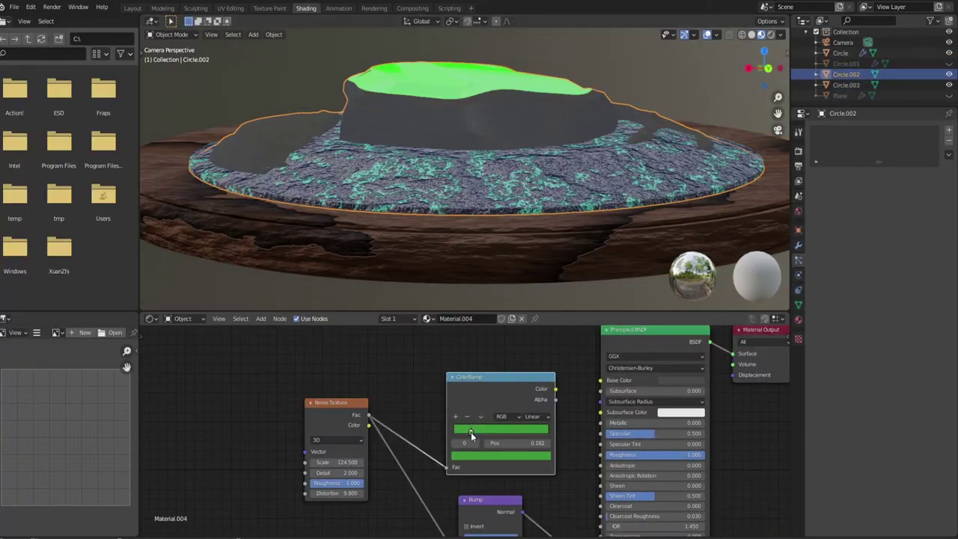
{"action": "left_click", "coordinate": [469, 456]}
{"action": "left_click_drag", "start_coordinate": [528, 419], "coordinate": [415, 409]}
{"action": "left_click_drag", "start_coordinate": [491, 383], "coordinate": [486, 360]}
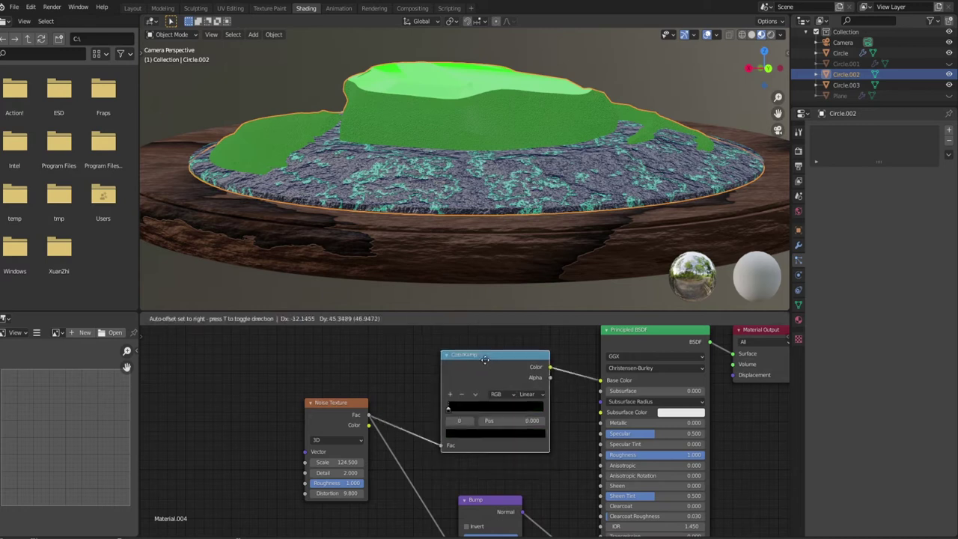
{"action": "left_click", "coordinate": [485, 360]}
{"action": "left_click", "coordinate": [450, 394]}
{"action": "left_click", "coordinate": [494, 433]}
Adjust the Noise Texture's scale and detail, and shift the brown stop
{"action": "scroll", "coordinate": [253, 222], "scroll_direction": "up", "scroll_amount": 5}
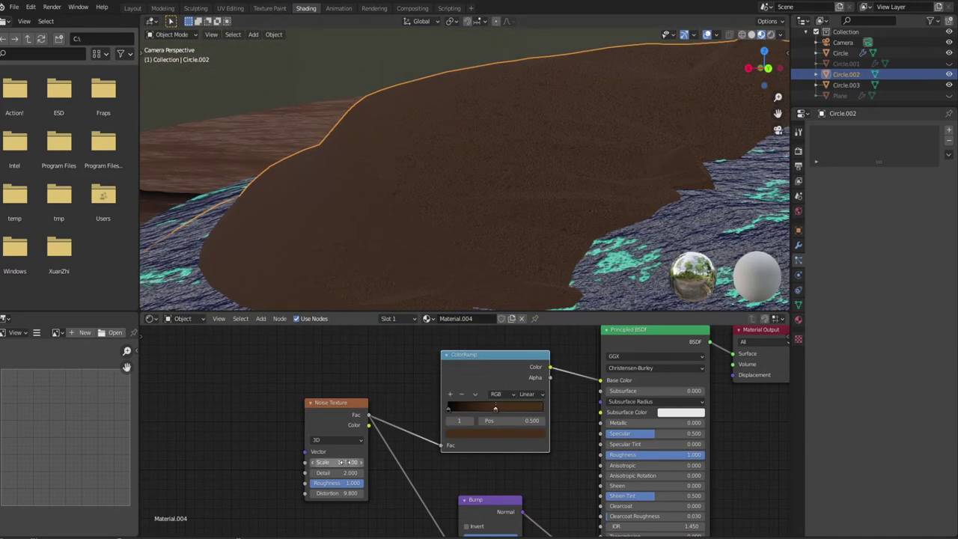
{"action": "left_click_drag", "start_coordinate": [346, 462], "coordinate": [404, 462]}
{"action": "mouse_move", "coordinate": [346, 462]}
{"action": "left_mouse_down"}
{"action": "mouse_move", "coordinate": [314, 462]}
{"action": "mouse_move", "coordinate": [389, 473]}
{"action": "left_mouse_up"}
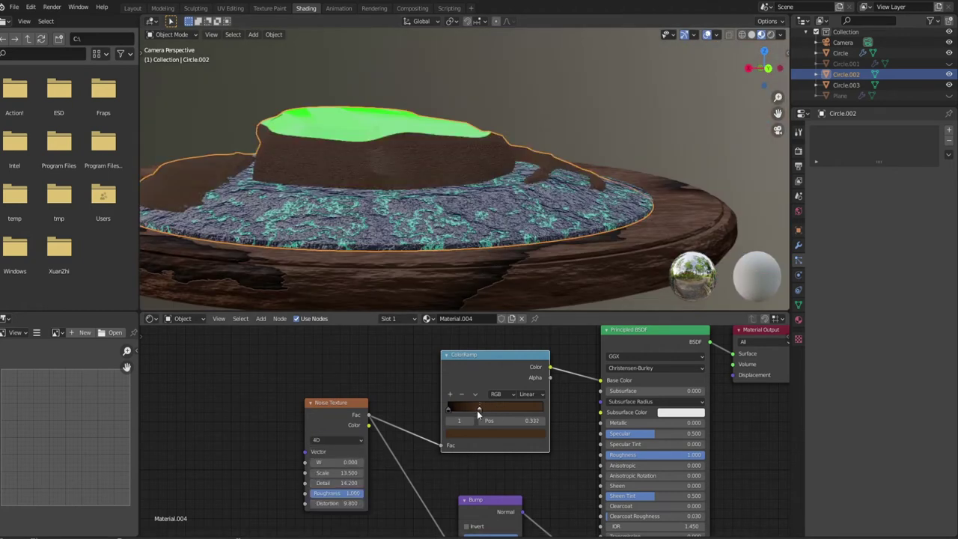
{"action": "left_click_drag", "start_coordinate": [477, 410], "coordinate": [529, 411]}
{"action": "type", "text": "wa"}
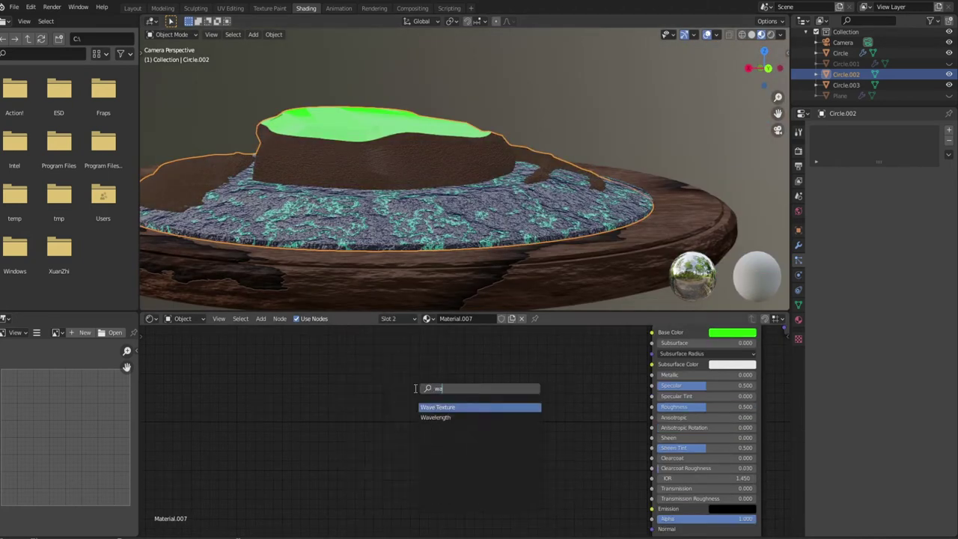
In Material.007, add a Rings Wave Texture (scale 2.9, distortion 39) through a green ColorRamp
{"action": "key", "text": "Return"}
{"action": "left_click", "coordinate": [416, 389]}
{"action": "key", "text": "shift+a"}
{"action": "left_click", "coordinate": [537, 417]}
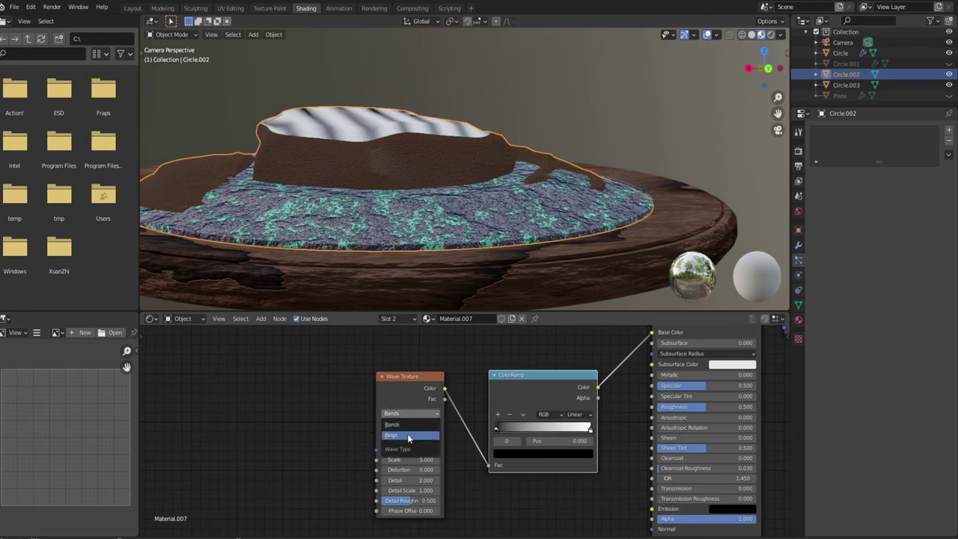
{"action": "left_click", "coordinate": [408, 436]}
{"action": "mouse_move", "coordinate": [408, 459]}
{"action": "left_mouse_down"}
{"action": "mouse_move", "coordinate": [390, 459]}
{"action": "mouse_move", "coordinate": [464, 470]}
{"action": "left_mouse_up"}
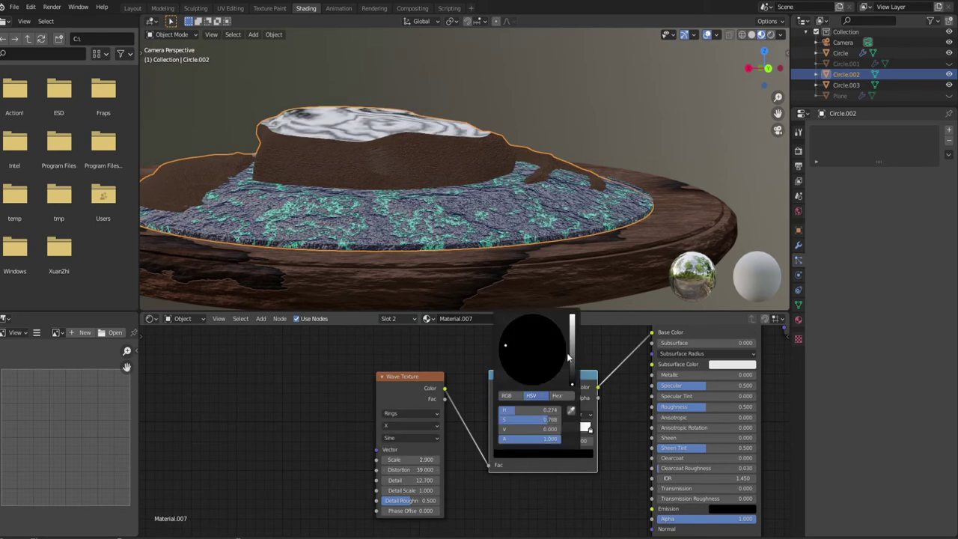
{"action": "left_click_drag", "start_coordinate": [567, 353], "coordinate": [573, 337]}
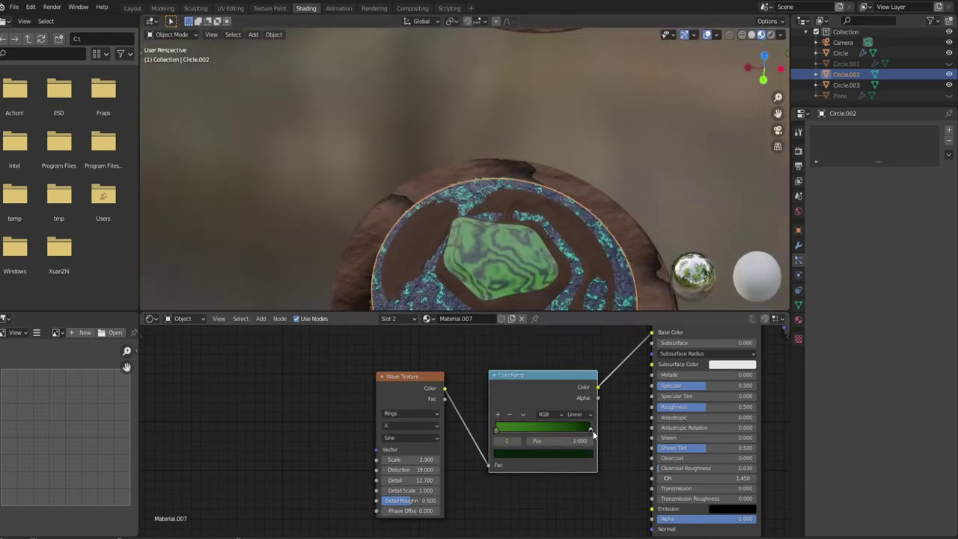
{"action": "left_click", "coordinate": [497, 414]}
{"action": "left_click", "coordinate": [543, 453]}
{"action": "left_click_drag", "start_coordinate": [590, 352], "coordinate": [590, 330]}
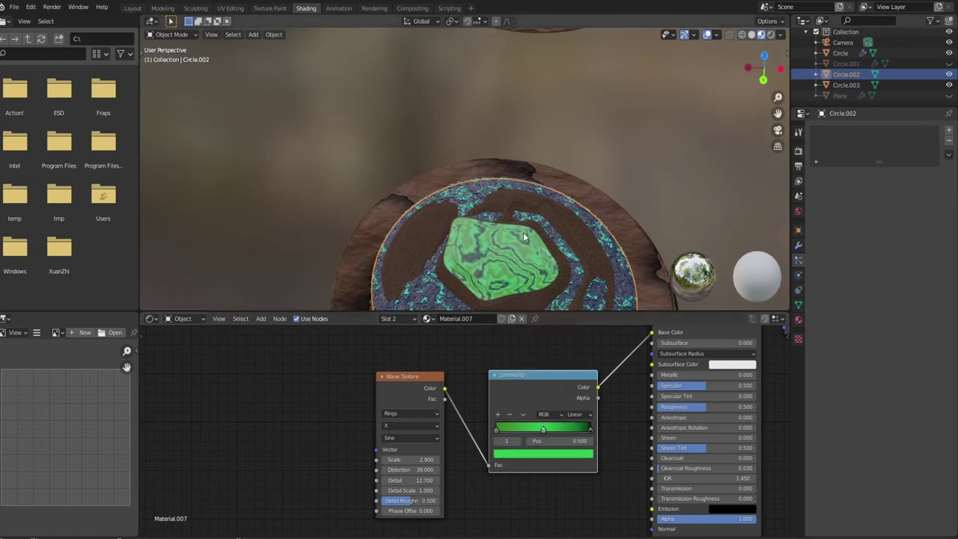
Return to the camera view and reselect the mound object
{"action": "key", "text": "KP_0"}
{"action": "scroll", "coordinate": [450, 232], "scroll_direction": "down", "scroll_amount": 5}
{"action": "left_click", "coordinate": [421, 250]}
{"action": "scroll", "coordinate": [438, 231], "scroll_direction": "up", "scroll_amount": 7}
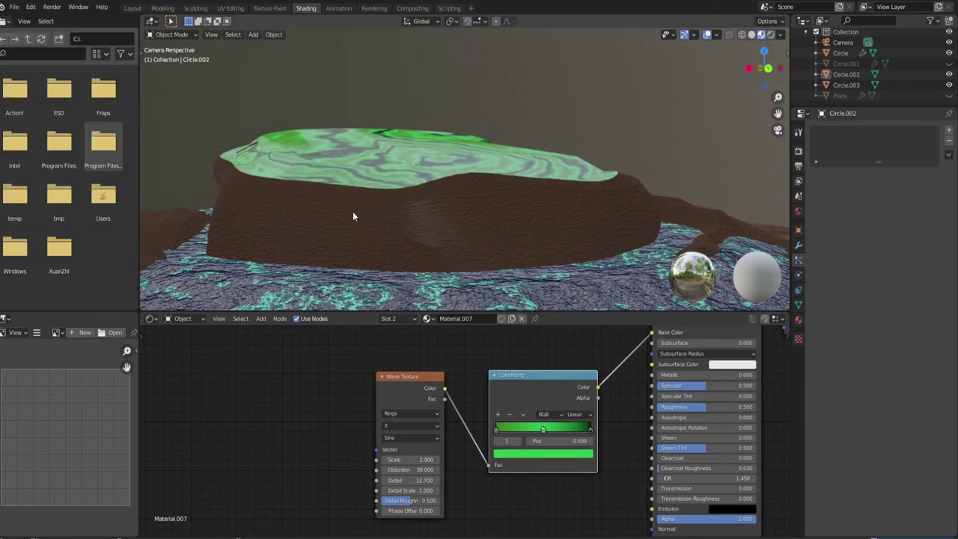
{"action": "left_click", "coordinate": [301, 170], "text": "alt"}
{"action": "left_click", "coordinate": [304, 172]}
Add a new plane and stretch it along Y into a narrow strip
{"action": "scroll", "coordinate": [449, 187], "scroll_direction": "down", "scroll_amount": 5}
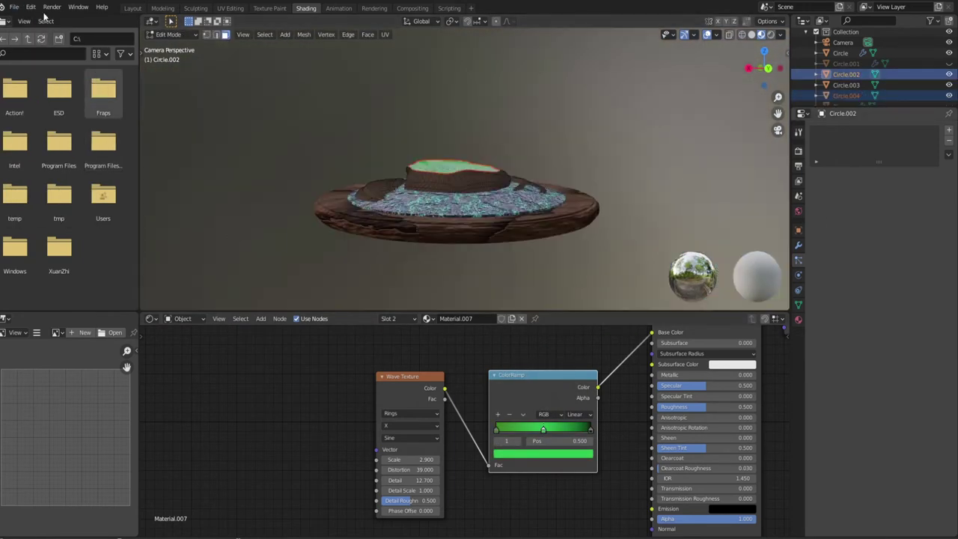
{"action": "key", "text": "Tab"}
{"action": "key", "text": "shift+a"}
{"action": "left_click", "coordinate": [249, 240]}
{"action": "left_click", "coordinate": [132, 8]}
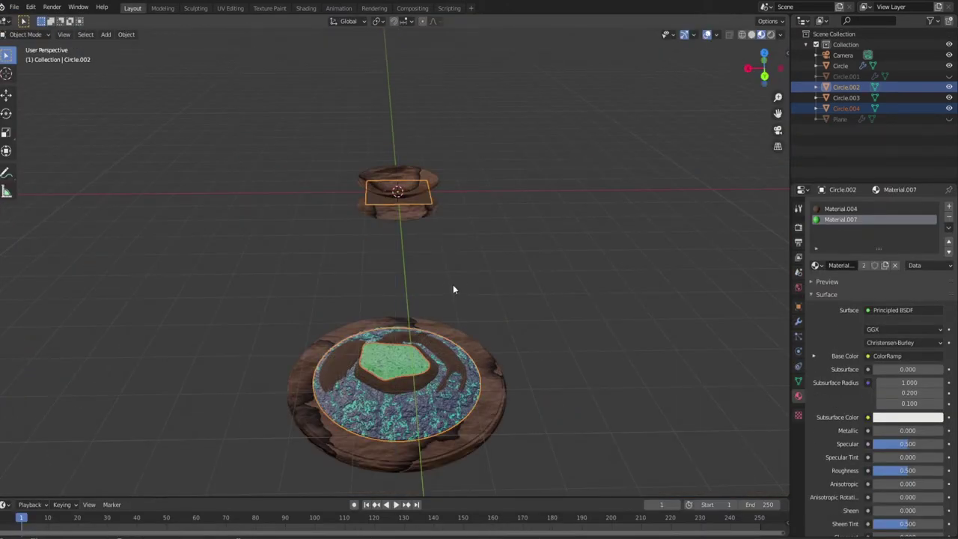
{"action": "key", "text": "shift+a"}
{"action": "left_click", "coordinate": [602, 408]}
{"action": "scroll", "coordinate": [602, 408], "scroll_direction": "up", "scroll_amount": 4}
{"action": "key", "text": "s"}
{"action": "key", "text": "y"}
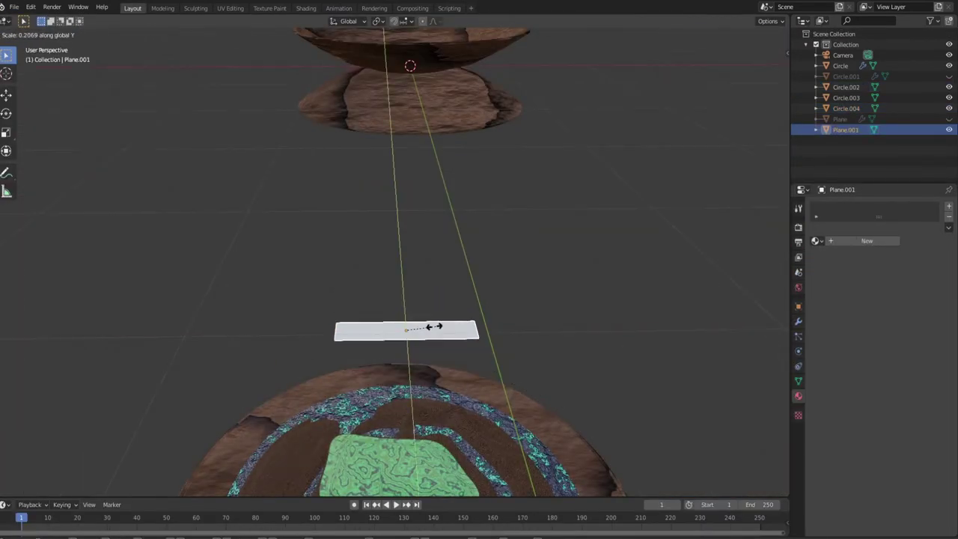
Loop-cut the strip, scale its end to a point and rotate it around Y
{"action": "key", "text": "Tab"}
{"action": "key", "text": "ctrl+r"}
{"action": "left_click", "coordinate": [431, 330]}
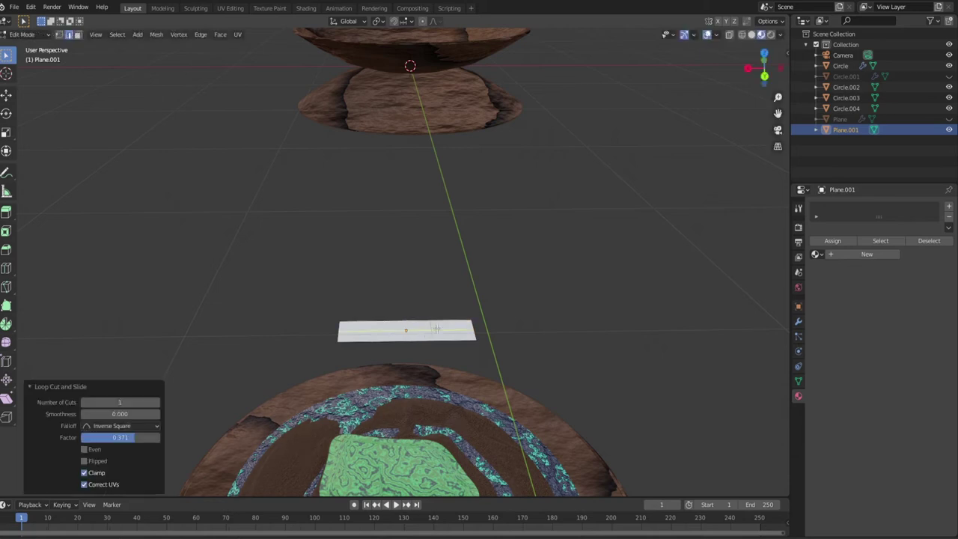
{"action": "key", "text": "s"}
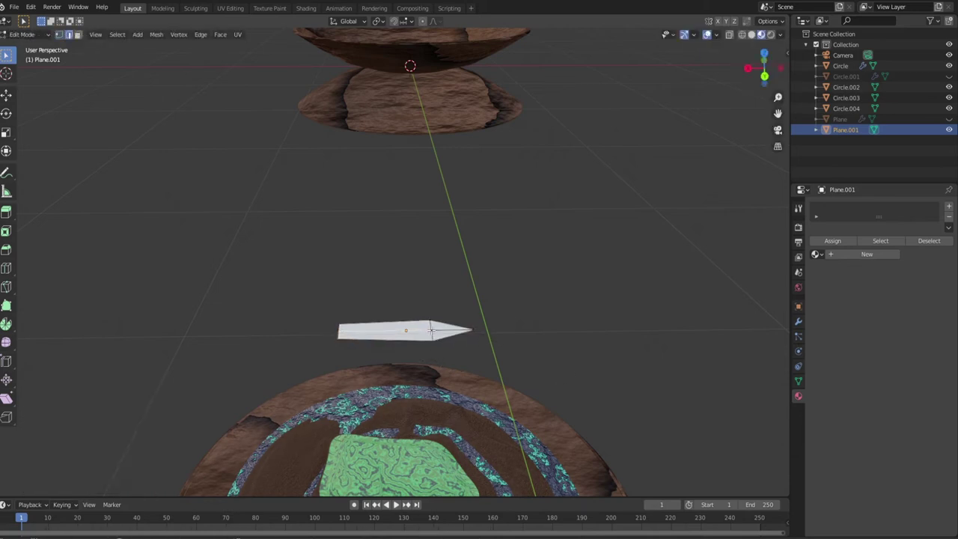
{"action": "left_click", "coordinate": [370, 329]}
{"action": "mouse_move", "coordinate": [371, 329]}
{"action": "middle_mouse_down"}
{"action": "mouse_move", "coordinate": [397, 313]}
{"action": "mouse_move", "coordinate": [554, 419]}
{"action": "middle_mouse_up"}
{"action": "key", "text": "r"}
{"action": "key", "text": "y"}
{"action": "left_click", "coordinate": [417, 292]}
{"action": "key", "text": "Tab"}
Move the blade about 6.8 m along Y away from the base, then select the green island
{"action": "left_click", "coordinate": [556, 429]}
{"action": "left_click", "coordinate": [540, 249]}
{"action": "key", "text": "g"}
{"action": "key", "text": "y"}
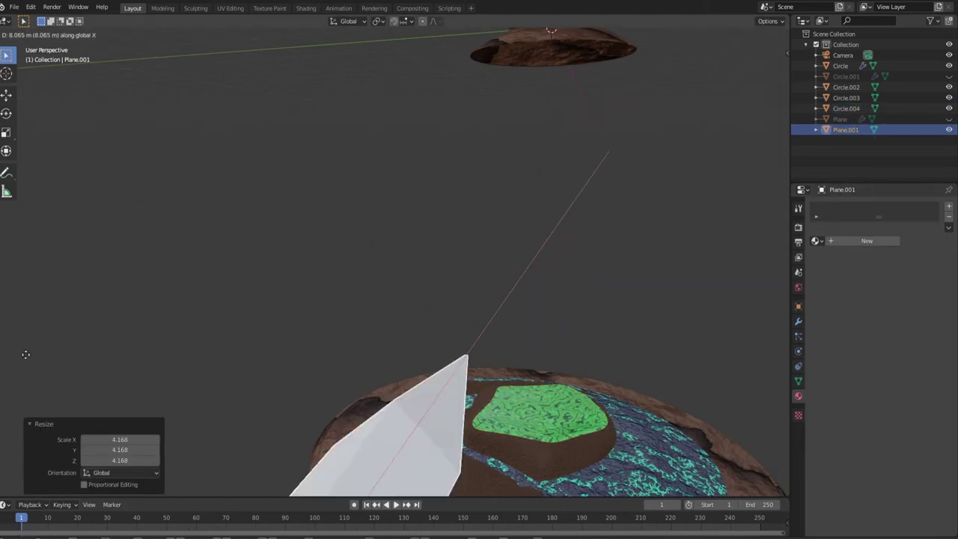
{"action": "left_click", "coordinate": [24, 381]}
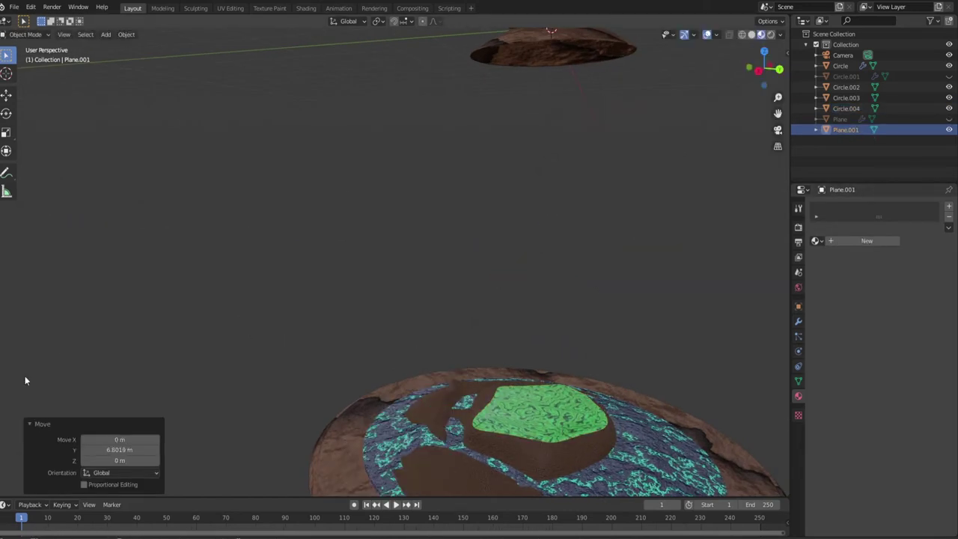
{"action": "left_click", "coordinate": [563, 406]}
Give Circle.004 a hair particle system rendered as Plane.001 object copies
{"action": "left_click", "coordinate": [799, 336]}
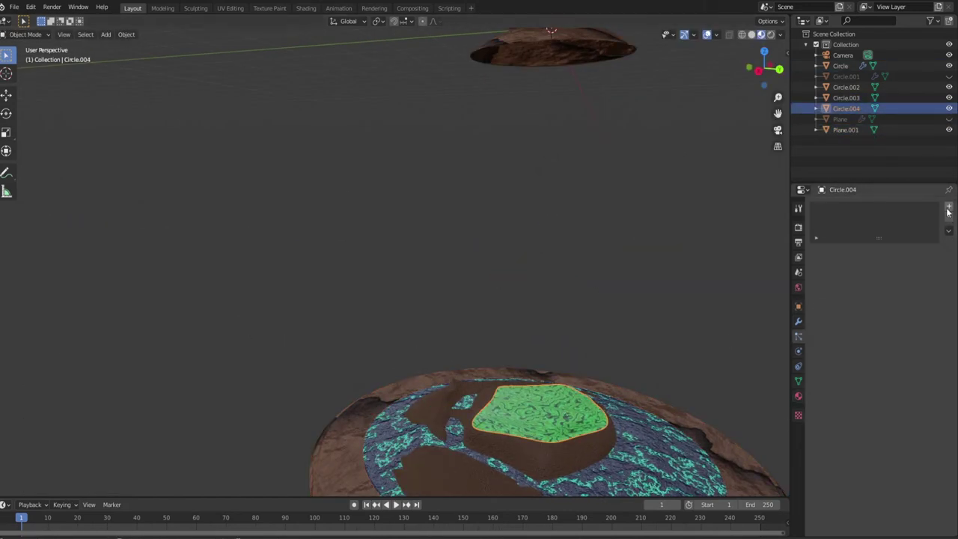
{"action": "left_click", "coordinate": [950, 207]}
{"action": "left_click", "coordinate": [827, 387]}
{"action": "left_click", "coordinate": [899, 411]}
{"action": "left_click", "coordinate": [899, 423]}
{"action": "left_click", "coordinate": [845, 442]}
Rotate the blade about 94° around Y so the grass stands upright
{"action": "middle_click_drag", "start_coordinate": [524, 300], "coordinate": [567, 347]}
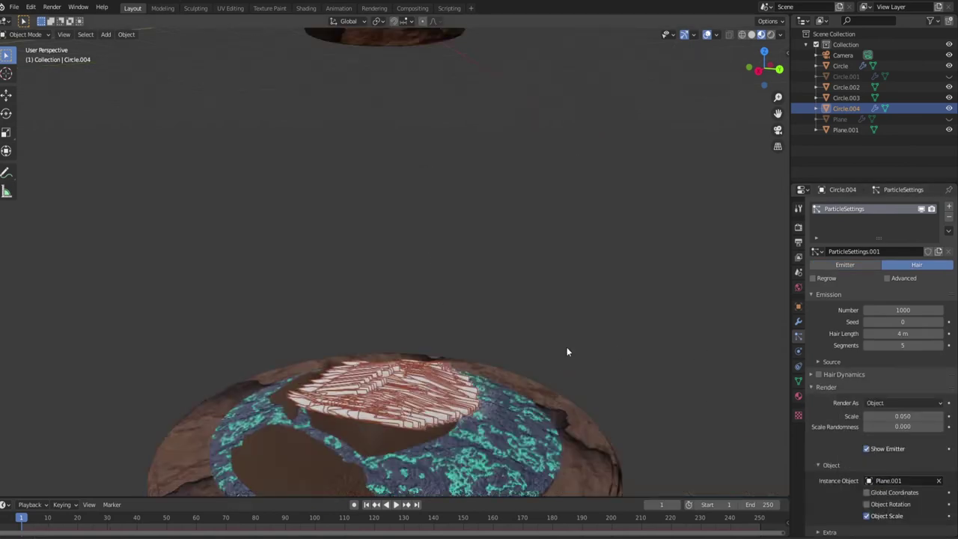
{"action": "left_click", "coordinate": [622, 262]}
{"action": "key", "text": "r"}
{"action": "key", "text": "y"}
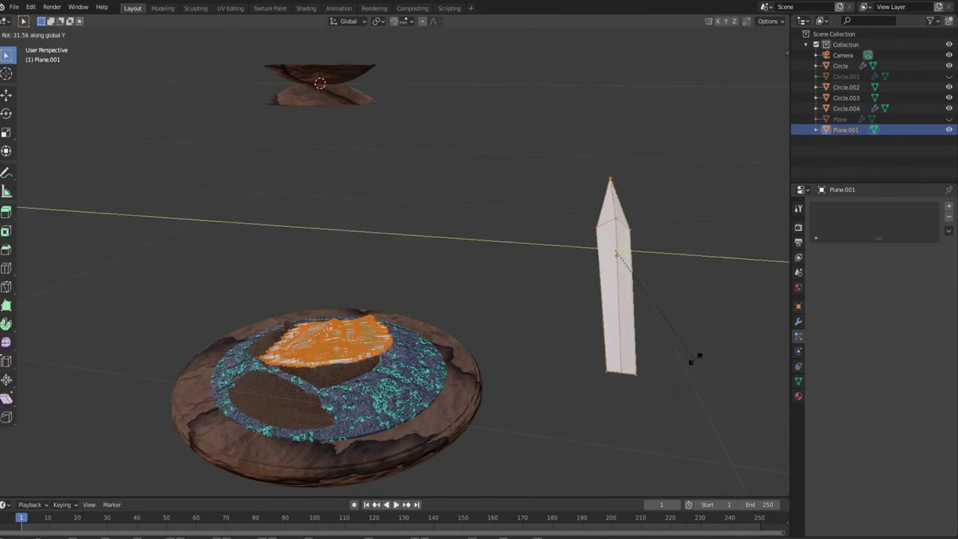
{"action": "left_click", "coordinate": [536, 403]}
{"action": "scroll", "coordinate": [536, 403], "scroll_direction": "down", "scroll_amount": 3}
{"action": "key", "text": "Tab"}
{"action": "key", "text": "r"}
{"action": "left_click", "coordinate": [567, 202]}
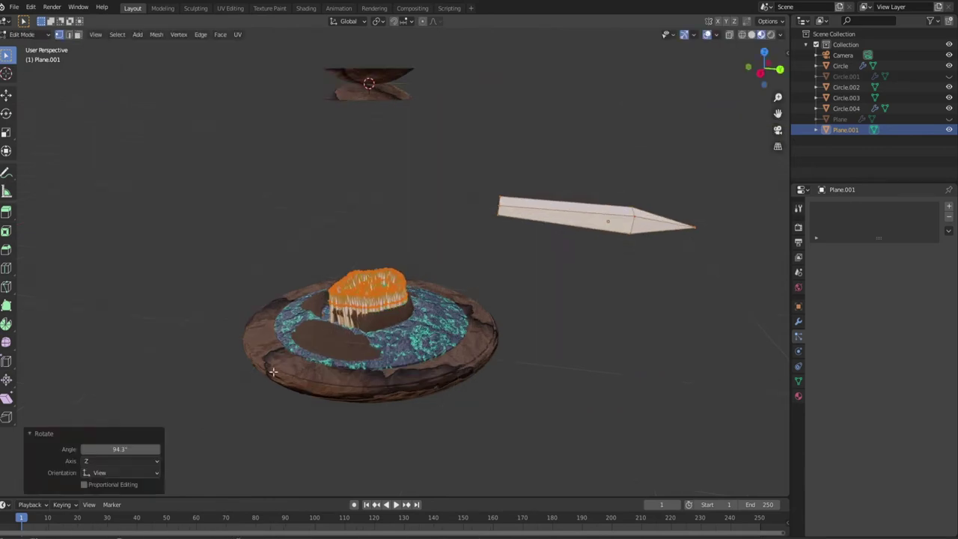
{"action": "scroll", "coordinate": [361, 314], "scroll_direction": "up", "scroll_amount": 3}
{"action": "key", "text": "Tab"}
Change the island's hair seed to re-randomise the blade distribution
{"action": "left_click", "coordinate": [847, 108]}
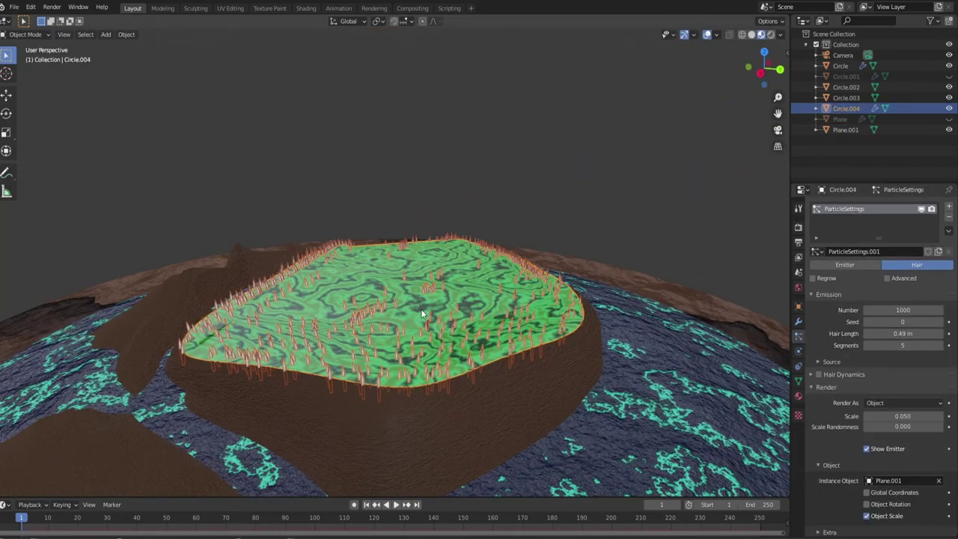
{"action": "left_click_drag", "start_coordinate": [904, 322], "coordinate": [915, 322]}
{"action": "key", "text": "KP_0"}
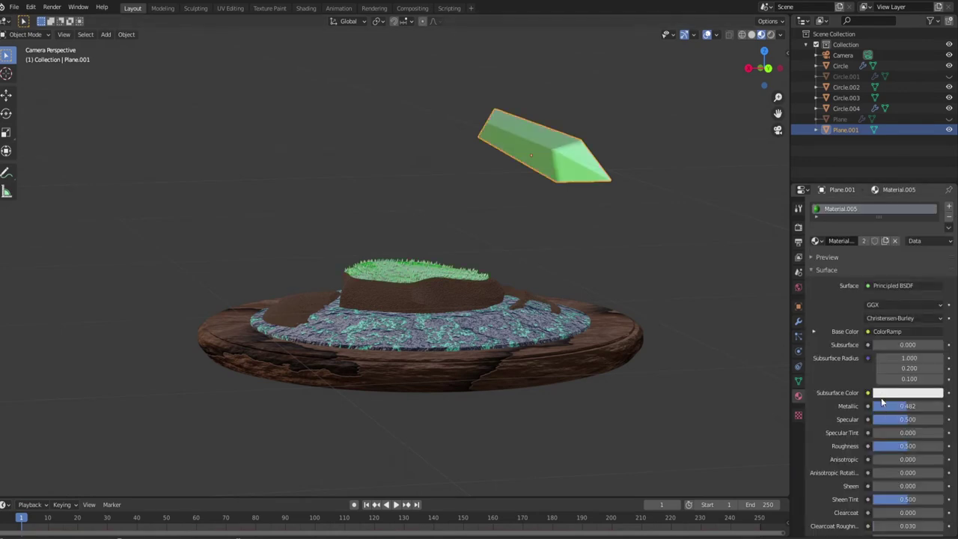
Duplicate the blade's material as Material.008 and darken its right ramp stop to deeper green
{"action": "left_click", "coordinate": [886, 241]}
{"action": "left_click", "coordinate": [306, 8]}
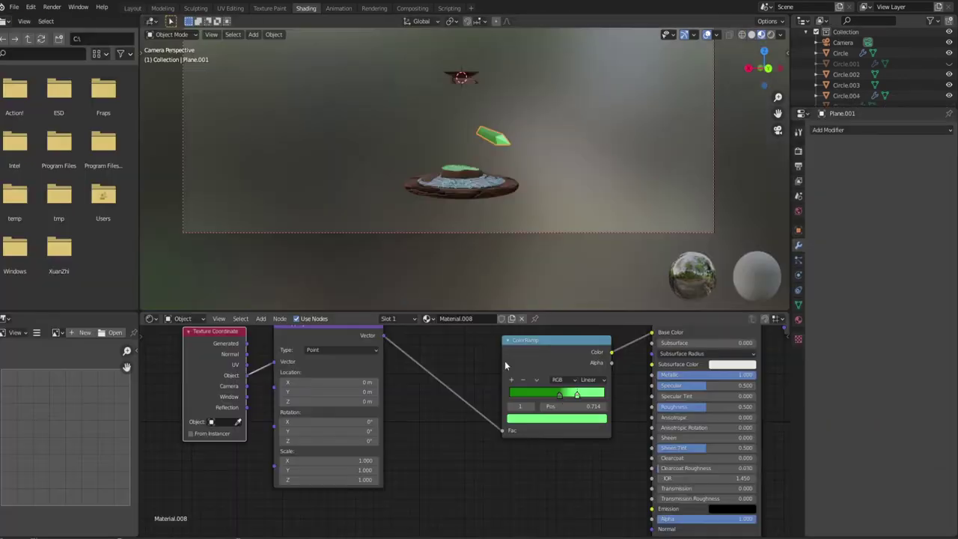
{"action": "left_click", "coordinate": [577, 395]}
{"action": "left_click", "coordinate": [556, 418]}
{"action": "left_click_drag", "start_coordinate": [582, 299], "coordinate": [582, 330]}
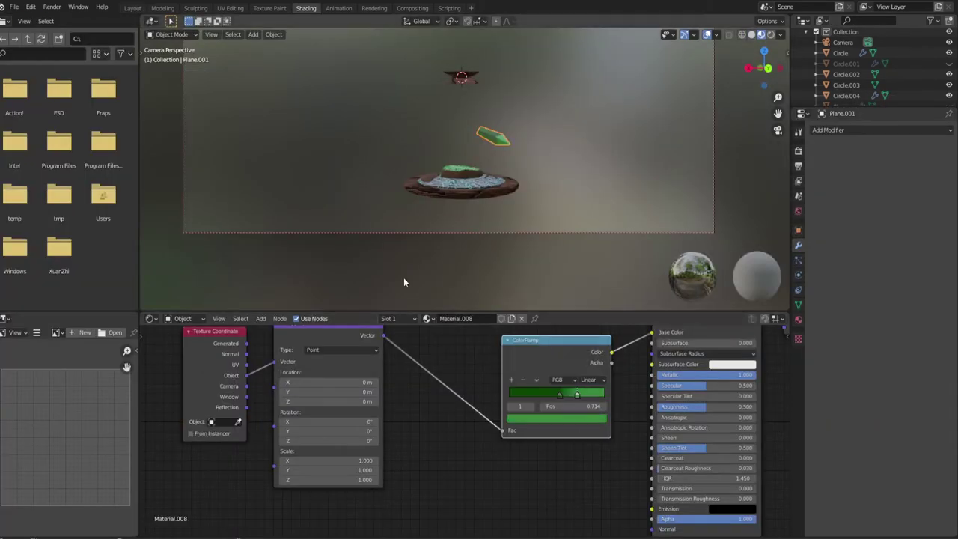
Add a Bump node to the green island's material, linking Wave Texture to Height and Bump to Principled Normal
{"action": "left_click", "coordinate": [488, 133]}
{"action": "left_click", "coordinate": [460, 180]}
{"action": "scroll", "coordinate": [460, 179], "scroll_direction": "up", "scroll_amount": 8}
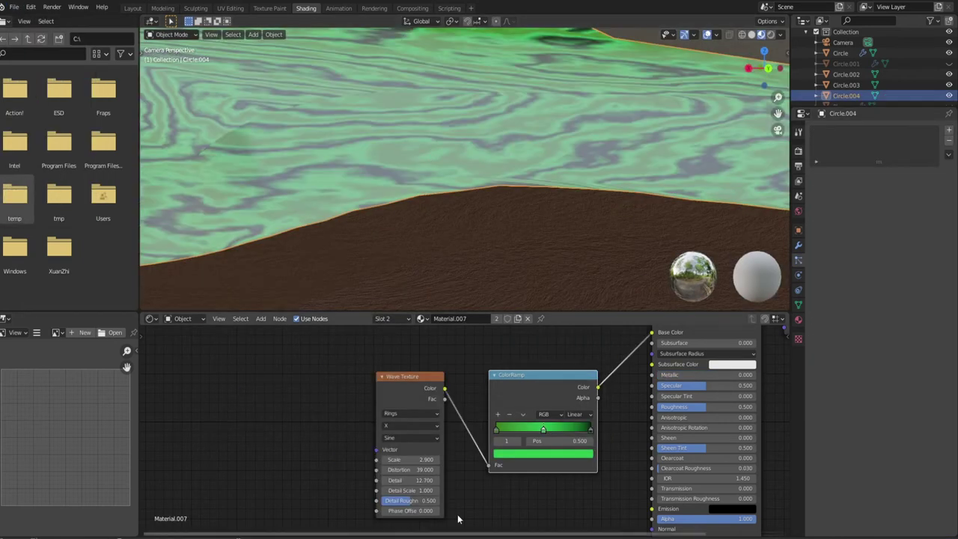
{"action": "key", "text": "shift+a"}
{"action": "left_click", "coordinate": [524, 483]}
{"action": "left_click_drag", "start_coordinate": [454, 339], "coordinate": [509, 485]}
{"action": "left_click_drag", "start_coordinate": [573, 439], "coordinate": [661, 469]}
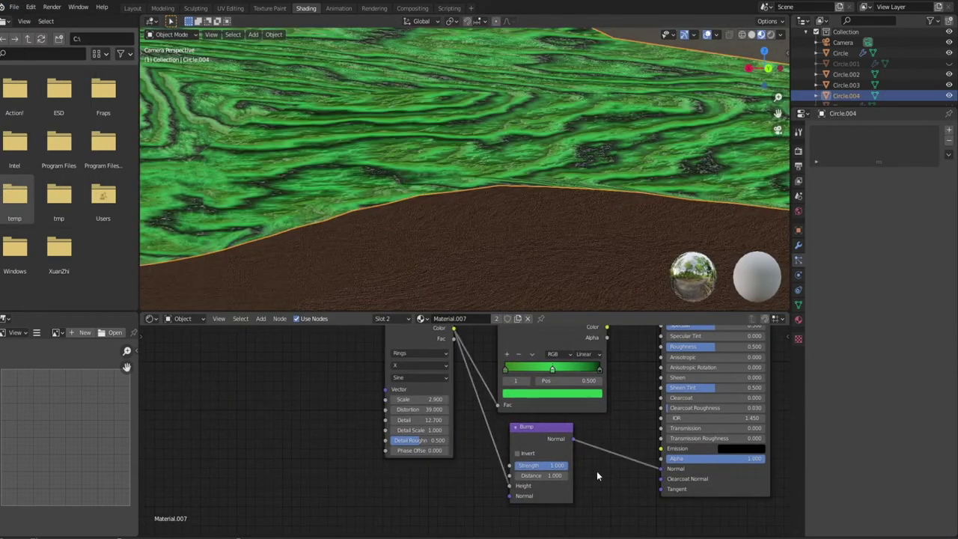
Return to the Layout workspace and deselect the green island
{"action": "scroll", "coordinate": [436, 243], "scroll_direction": "down", "scroll_amount": 8}
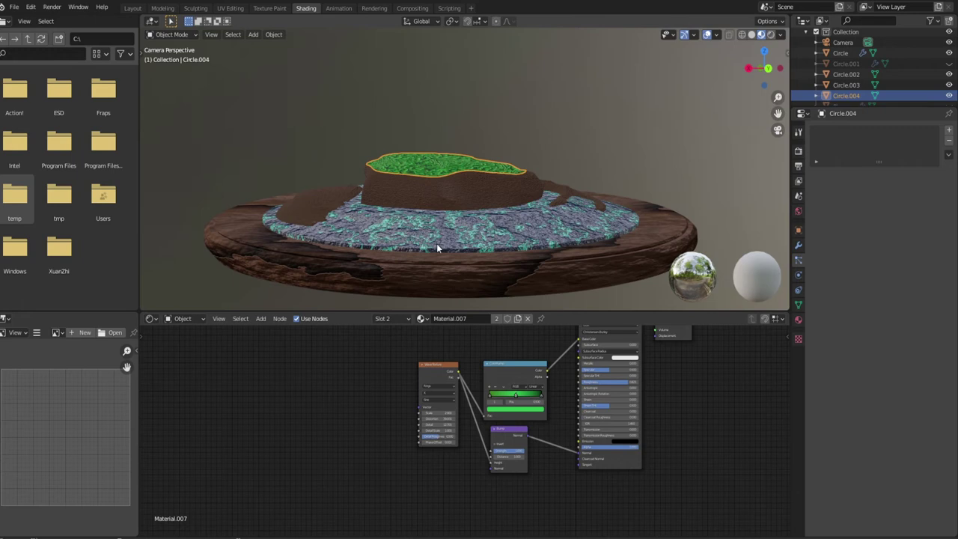
{"action": "left_click", "coordinate": [133, 8]}
{"action": "left_click", "coordinate": [189, 352]}
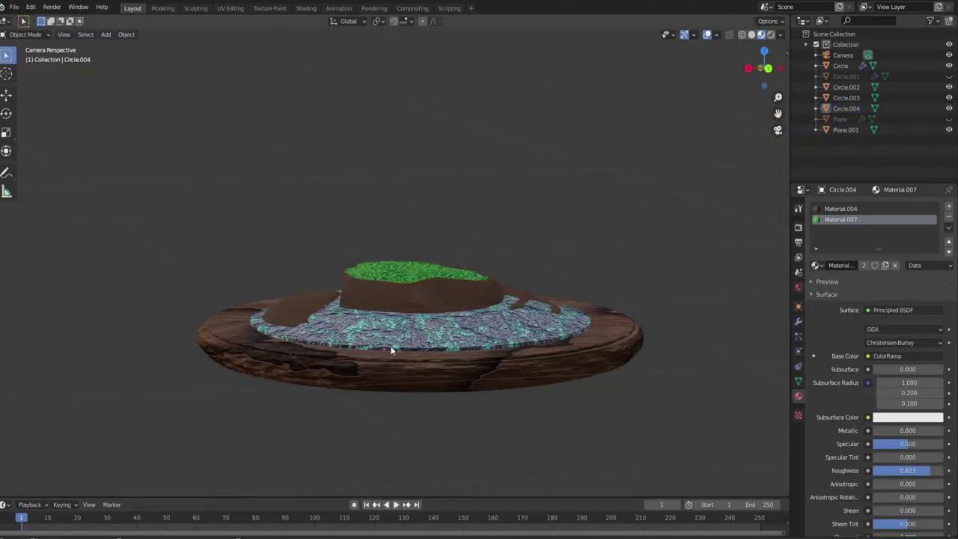
Add a Sapling Tree curve and make its leaves much larger, adjusting the leaf size taper
{"action": "scroll", "coordinate": [391, 350], "scroll_direction": "down", "scroll_amount": 4}
{"action": "key", "text": "shift+a"}
{"action": "left_click", "coordinate": [244, 324]}
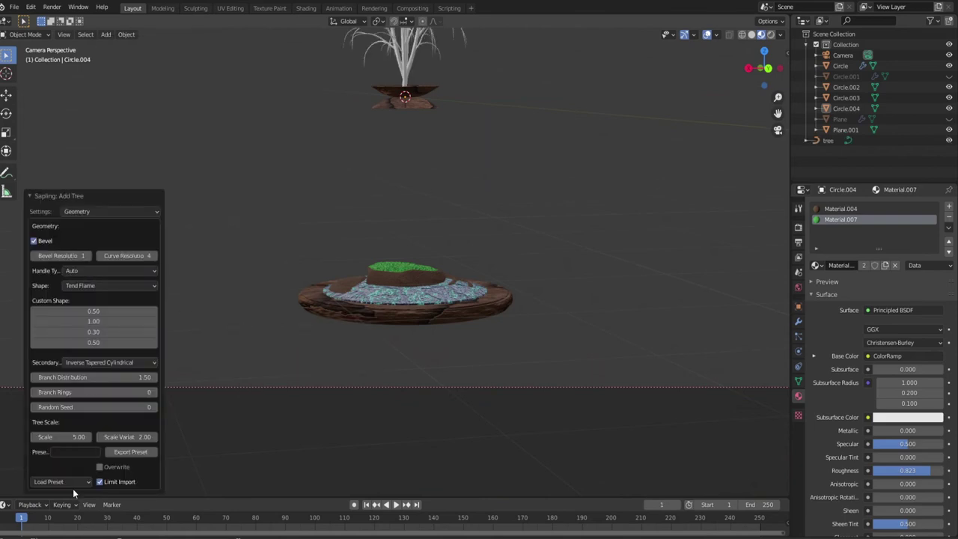
{"action": "scroll", "coordinate": [422, 237], "scroll_direction": "down", "scroll_amount": 3}
{"action": "left_click", "coordinate": [99, 282]}
{"action": "scroll", "coordinate": [341, 310], "scroll_direction": "up", "scroll_amount": 5}
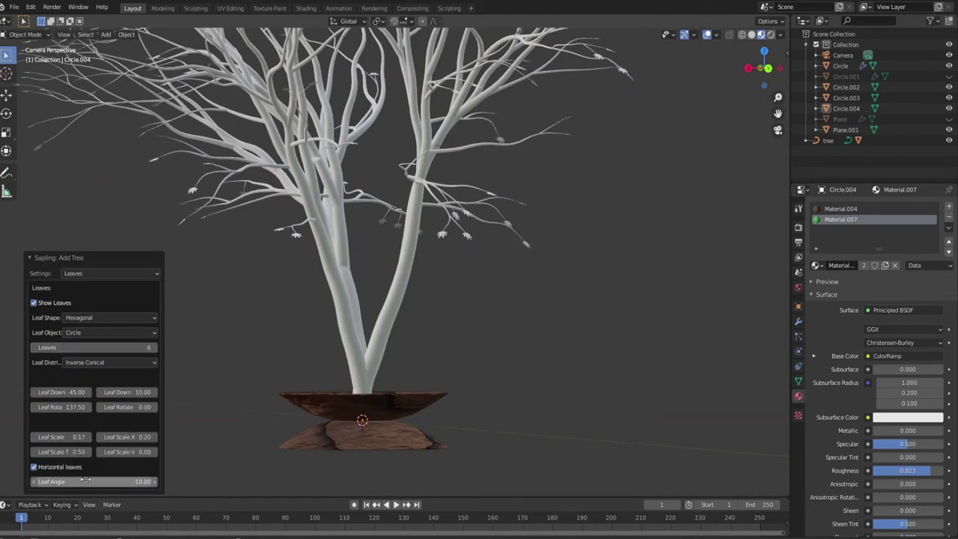
{"action": "left_click_drag", "start_coordinate": [64, 436], "coordinate": [155, 438]}
{"action": "left_click_drag", "start_coordinate": [64, 452], "coordinate": [89, 452]}
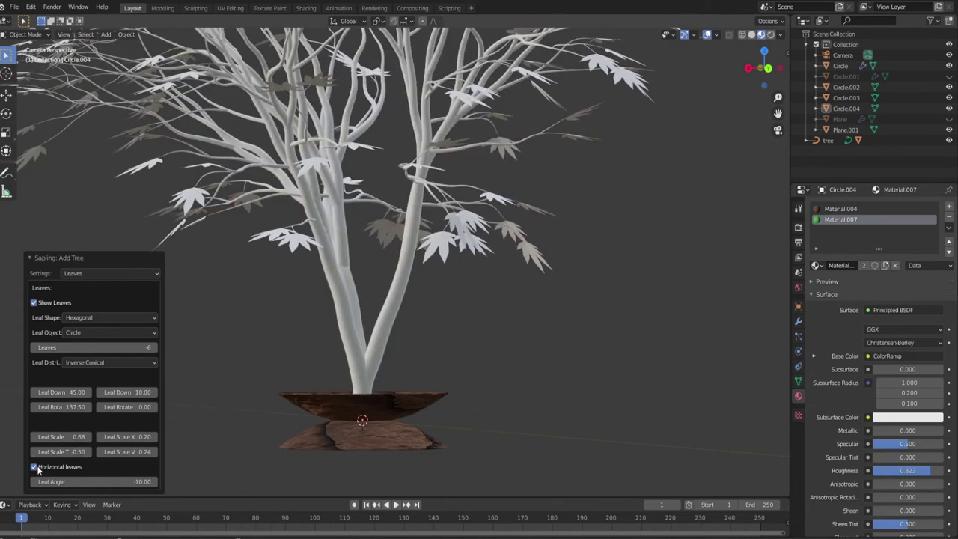
{"action": "scroll", "coordinate": [268, 252], "scroll_direction": "down", "scroll_amount": 4}
Scale the tree to 0.925 and move it vertically down onto the green island
{"action": "key", "text": "s"}
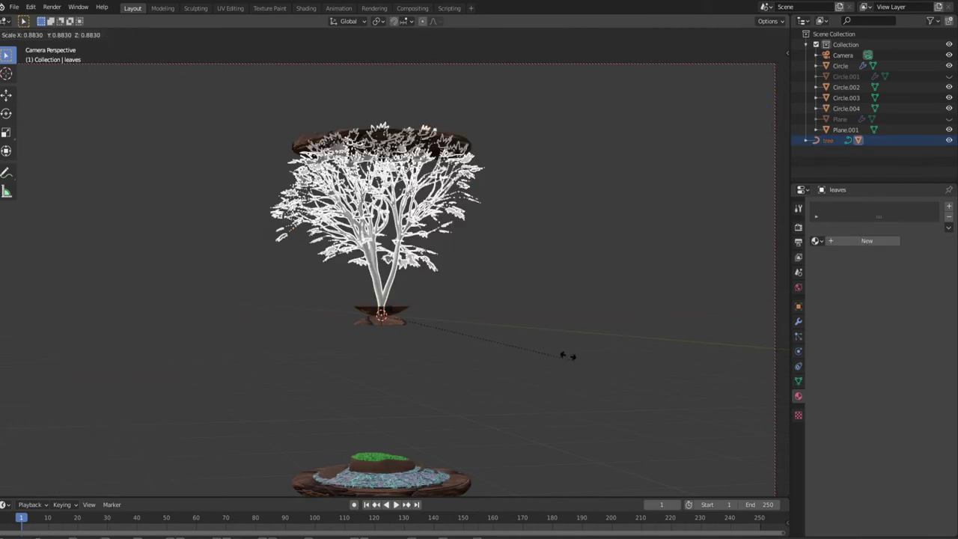
{"action": "left_click", "coordinate": [567, 356]}
{"action": "scroll", "coordinate": [402, 255], "scroll_direction": "up", "scroll_amount": 5}
{"action": "scroll", "coordinate": [396, 285], "scroll_direction": "up", "scroll_amount": 2}
{"action": "scroll", "coordinate": [459, 307], "scroll_direction": "down", "scroll_amount": 2}
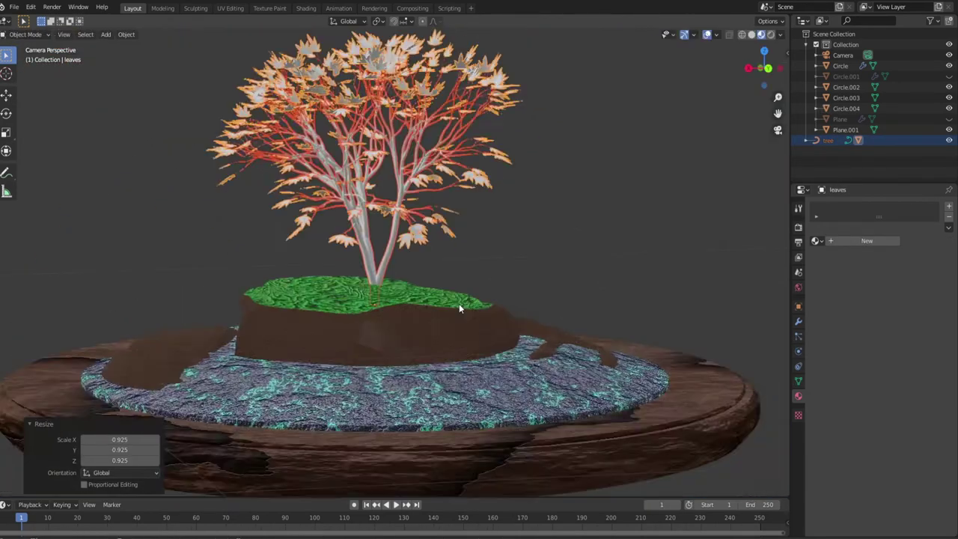
{"action": "key", "text": "g"}
{"action": "key", "text": "z"}
{"action": "left_click", "coordinate": [449, 322]}
{"action": "middle_click_drag", "start_coordinate": [449, 322], "coordinate": [413, 378]}
{"action": "scroll", "coordinate": [362, 194], "scroll_direction": "up", "scroll_amount": 5}
{"action": "scroll", "coordinate": [381, 232], "scroll_direction": "down", "scroll_amount": 3}
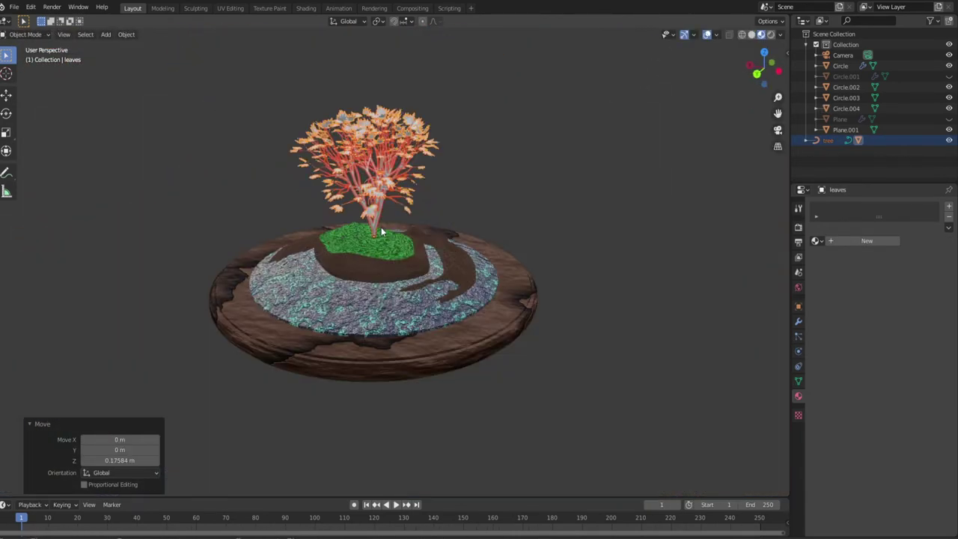
Duplicate the tree twice, enlarging and raising the first copy and placing the third to the left
{"action": "key", "text": "shift+d"}
{"action": "right_click", "coordinate": [530, 273]}
{"action": "left_click", "coordinate": [443, 287]}
{"action": "middle_click_drag", "start_coordinate": [442, 287], "coordinate": [387, 254]}
{"action": "key", "text": "g"}
{"action": "key", "text": "z"}
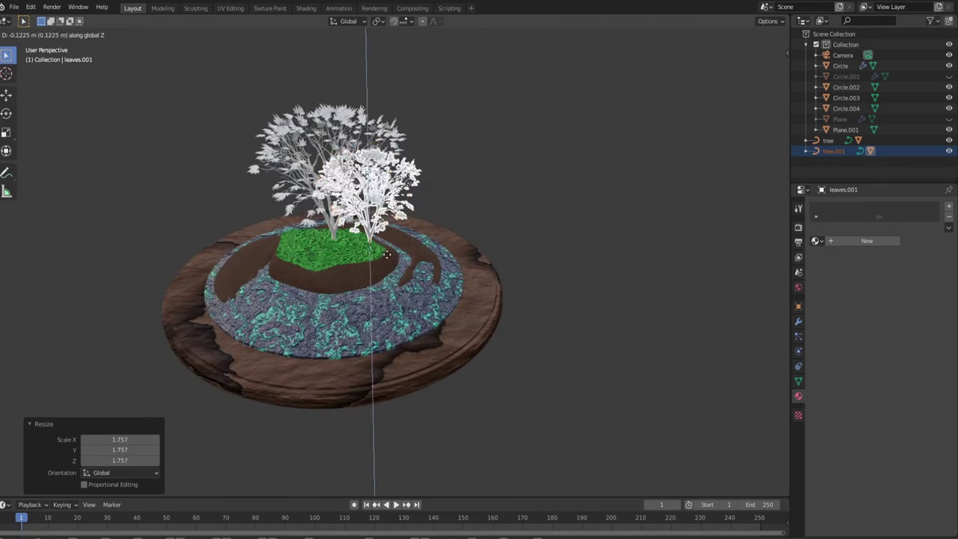
{"action": "left_click", "coordinate": [450, 292]}
{"action": "key", "text": "shift+d"}
{"action": "left_click", "coordinate": [457, 307]}
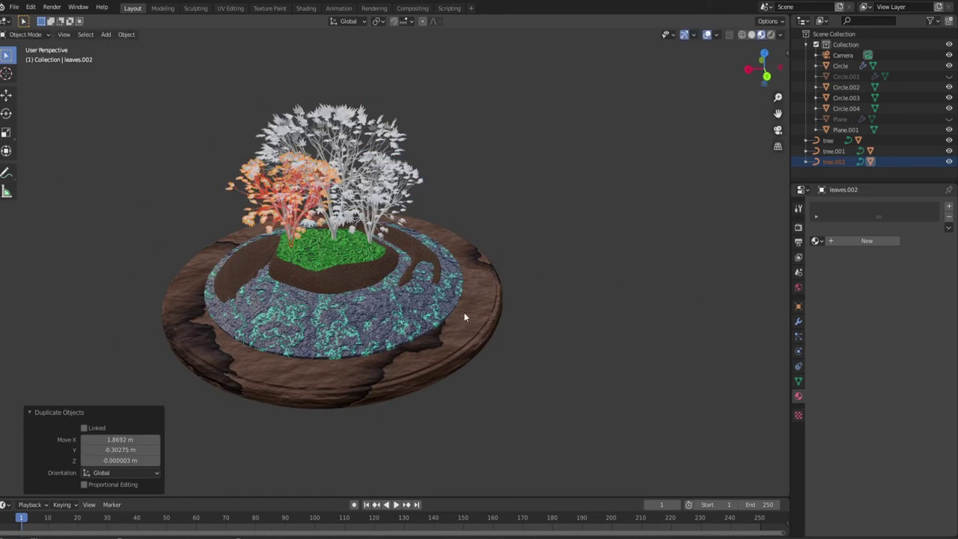
Rotate the third tree 73.1° about the Z axis, checking it through the camera view
{"action": "key", "text": "r"}
{"action": "left_click", "coordinate": [451, 286]}
{"action": "key", "text": "KP_0"}
{"action": "key", "text": "r"}
{"action": "key", "text": "z"}
{"action": "left_click", "coordinate": [373, 327]}
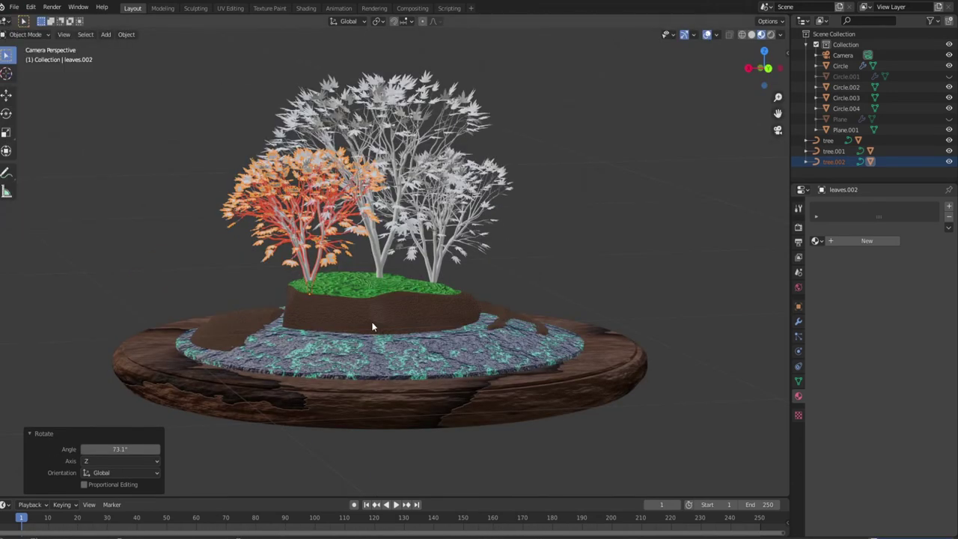
{"action": "left_click", "coordinate": [592, 278]}
{"action": "key", "text": "ctrl+z"}
{"action": "left_click", "coordinate": [583, 270]}
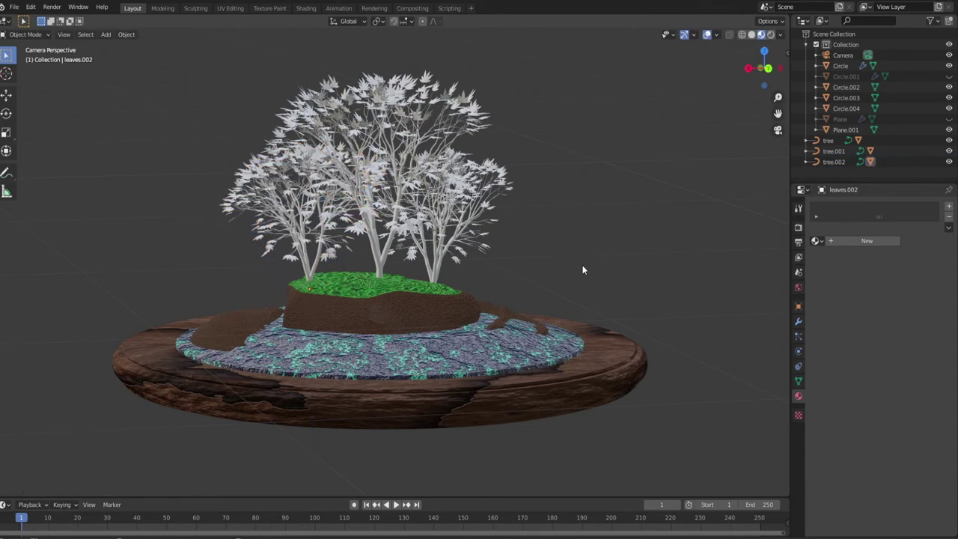
Select the middle tree and start adding nodes to its material in the Shading workspace
{"action": "left_click", "coordinate": [385, 194]}
{"action": "left_click", "coordinate": [306, 7]}
{"action": "key", "text": "shift+a"}
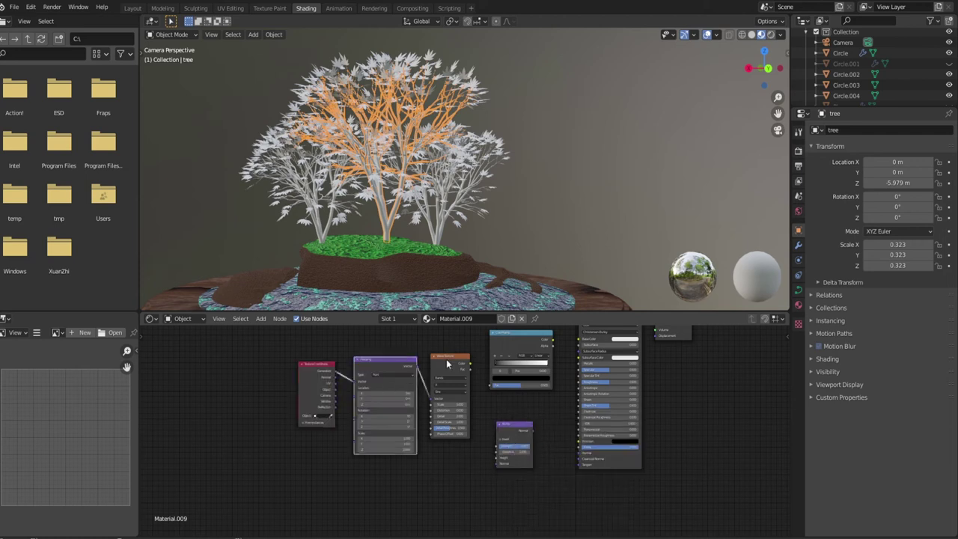
Add a ColorRamp after the Voronoi texture, moving the black stop to 0.423 and setting a yellow stop
{"action": "scroll", "coordinate": [549, 363], "scroll_direction": "up", "scroll_amount": 3}
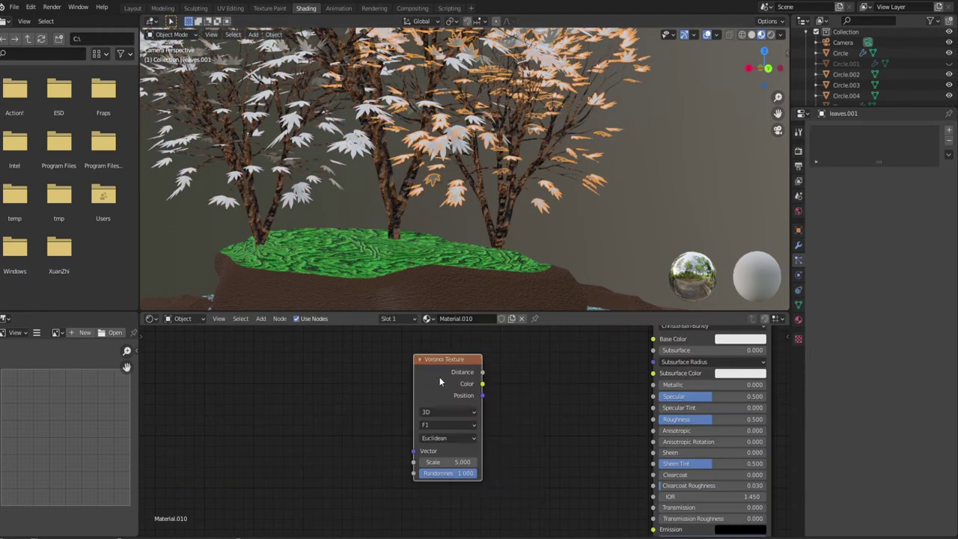
{"action": "left_click", "coordinate": [535, 441]}
{"action": "left_click_drag", "start_coordinate": [518, 421], "coordinate": [565, 427]}
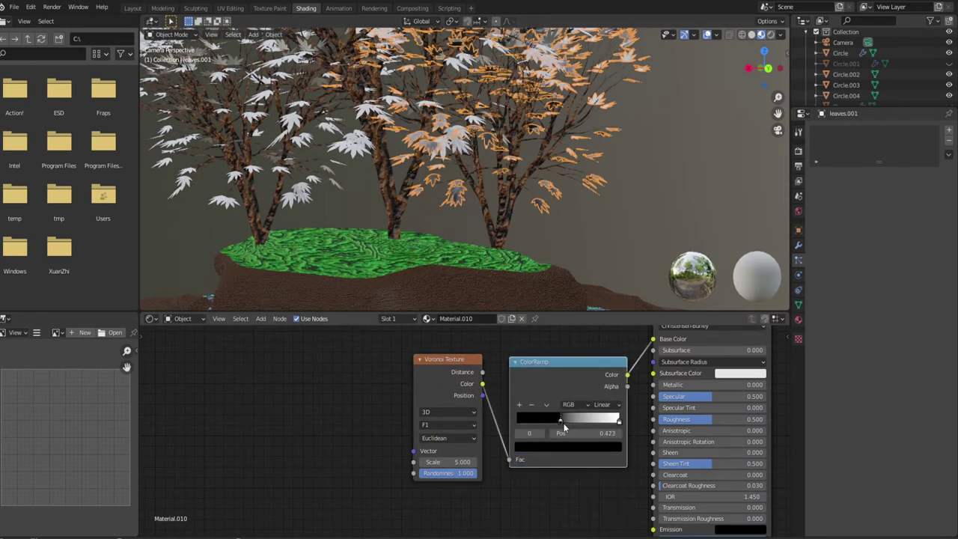
{"action": "left_click", "coordinate": [568, 447]}
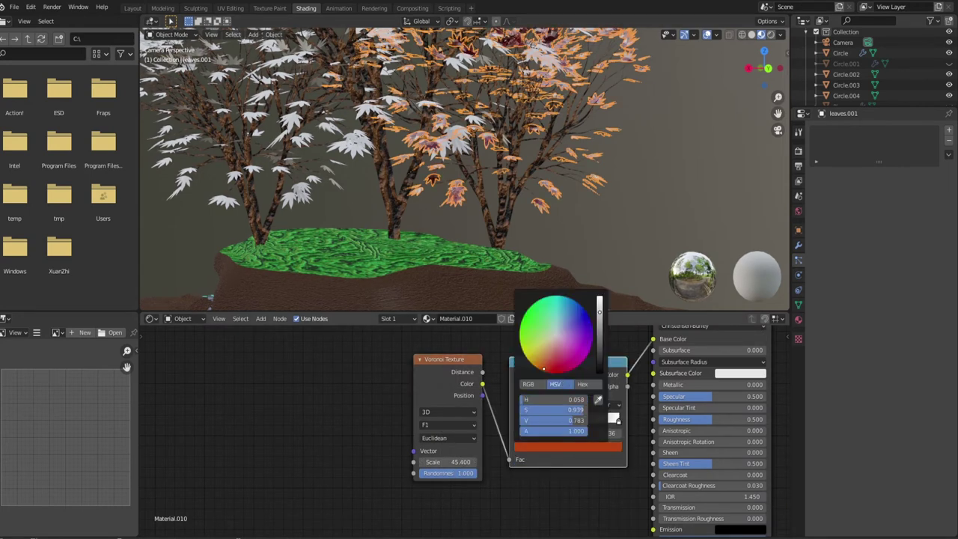
Assign Material.010 to leaves.002 and switch the viewport to rendered shading
{"action": "left_click", "coordinate": [428, 318]}
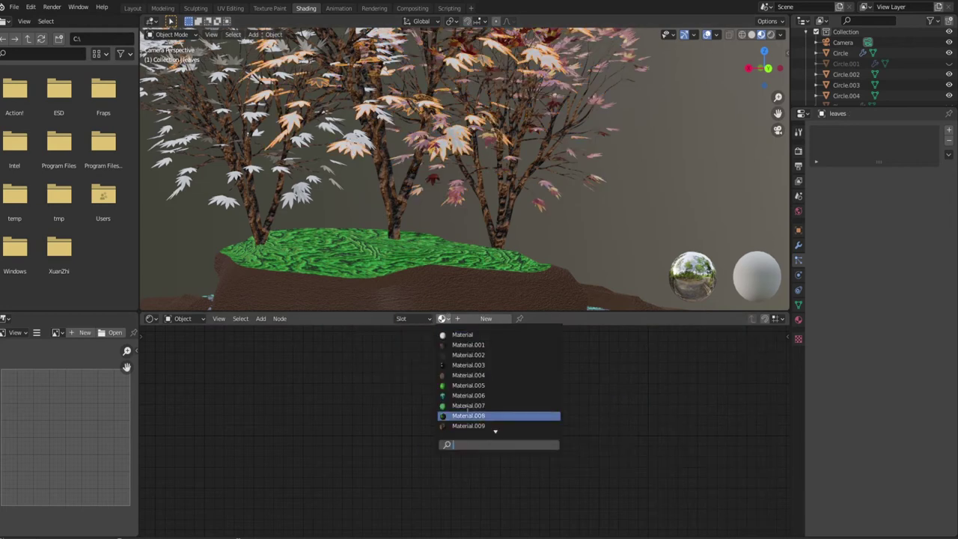
{"action": "left_click", "coordinate": [465, 415]}
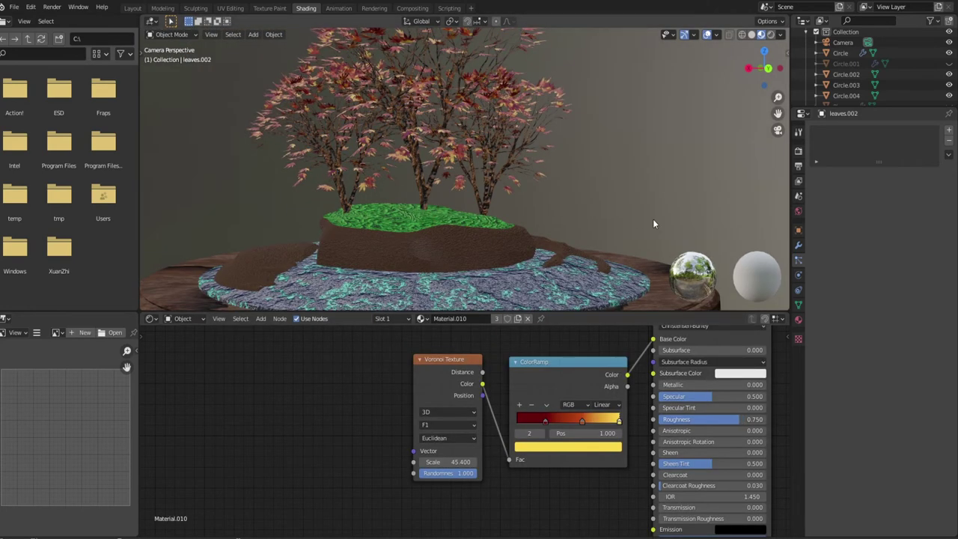
{"action": "key", "text": "z"}
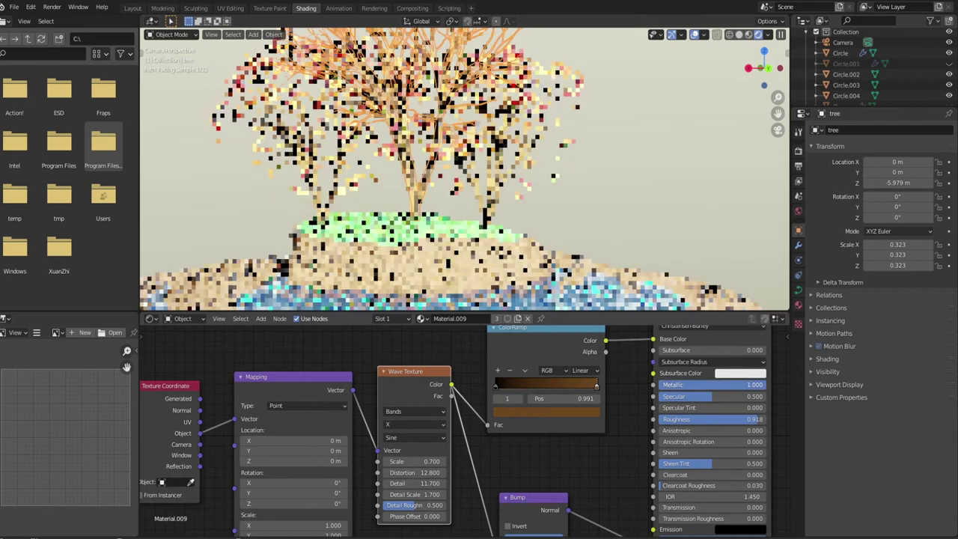
View the hourglass through the scene camera, then return to the Layout workspace in solid shading
{"action": "scroll", "coordinate": [599, 228], "scroll_direction": "down", "scroll_amount": 5}
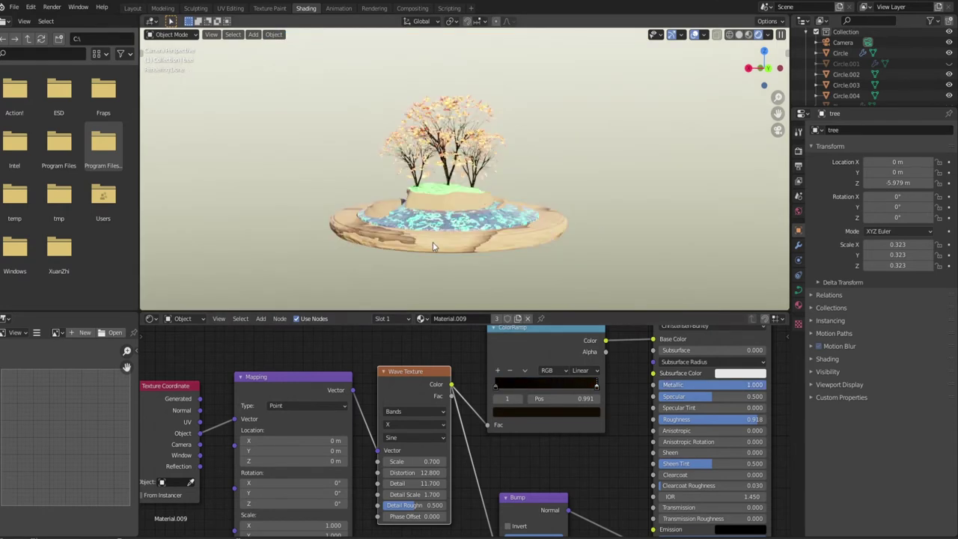
{"action": "scroll", "coordinate": [596, 386], "scroll_direction": "up", "scroll_amount": 4}
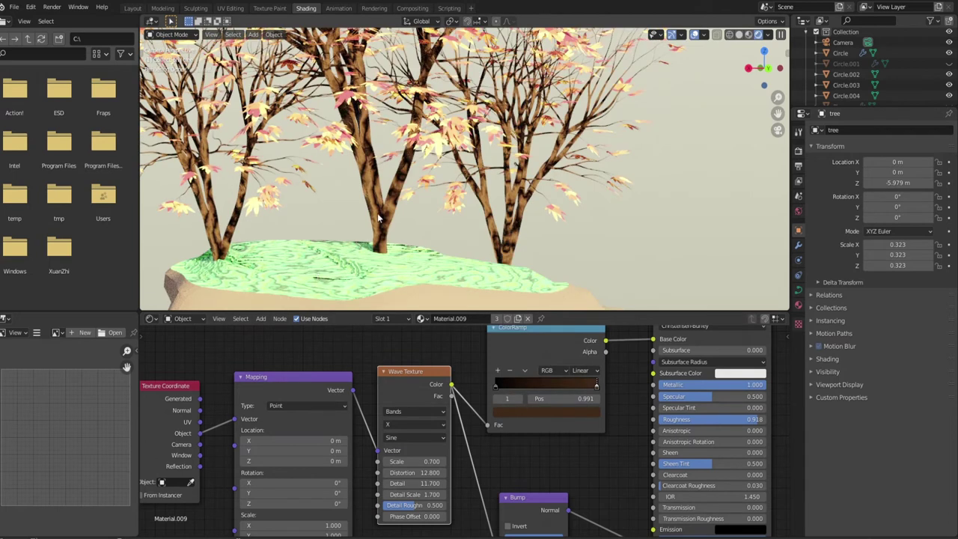
{"action": "key", "text": "KP_0"}
{"action": "scroll", "coordinate": [317, 237], "scroll_direction": "up", "scroll_amount": 5}
{"action": "scroll", "coordinate": [873, 77], "scroll_direction": "down", "scroll_amount": 2}
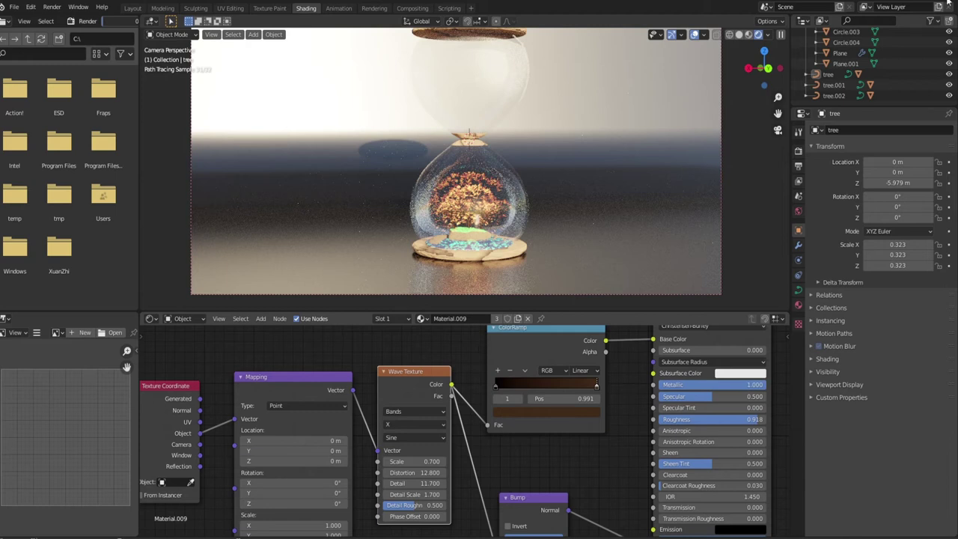
{"action": "left_click", "coordinate": [13, 7]}
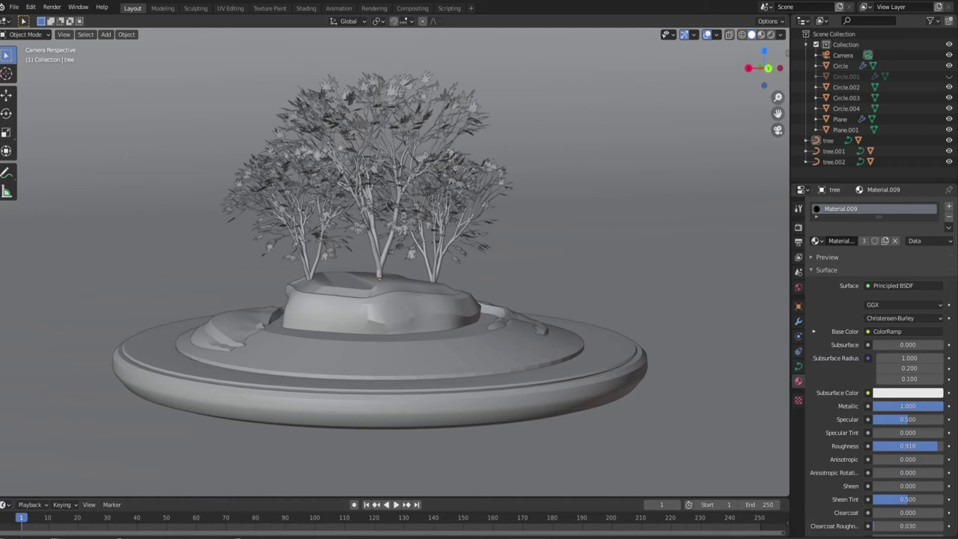
Import the seated character armature via File > Import > FBX
{"action": "scroll", "coordinate": [413, 214], "scroll_direction": "down", "scroll_amount": 5}
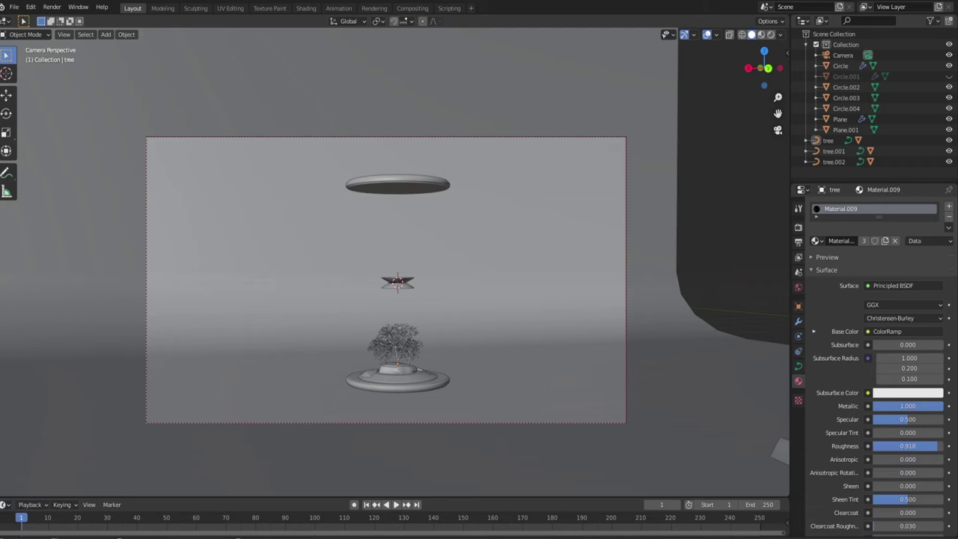
{"action": "left_click", "coordinate": [15, 7]}
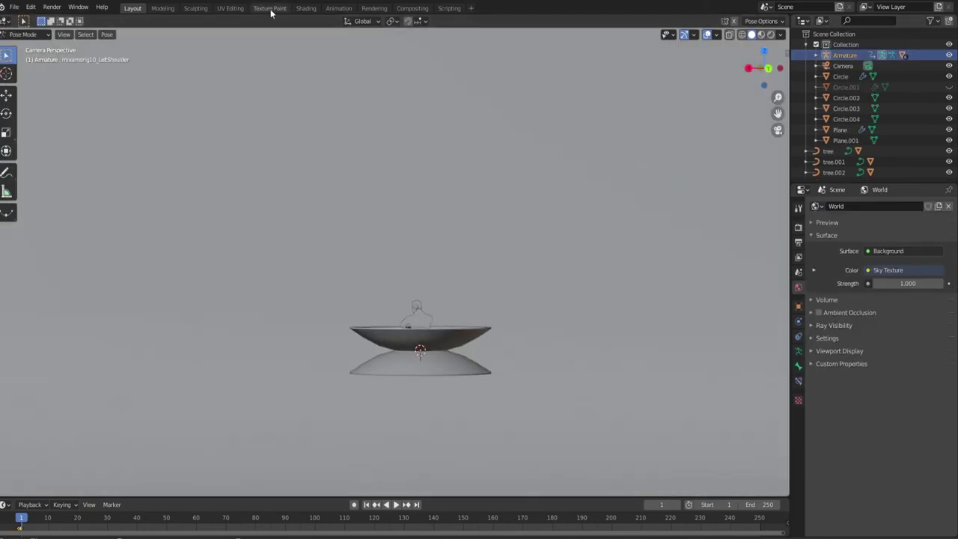
In Shading, delete the hair's imported shader nodes and give it the Ch28_body material
{"action": "left_click", "coordinate": [306, 8]}
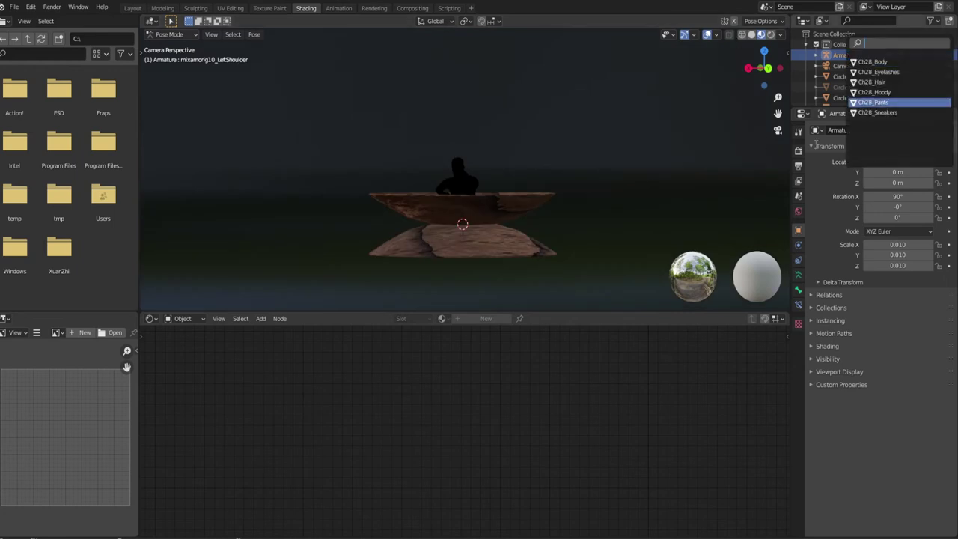
{"action": "left_click", "coordinate": [458, 163]}
{"action": "left_click_drag", "start_coordinate": [605, 366], "coordinate": [481, 410]}
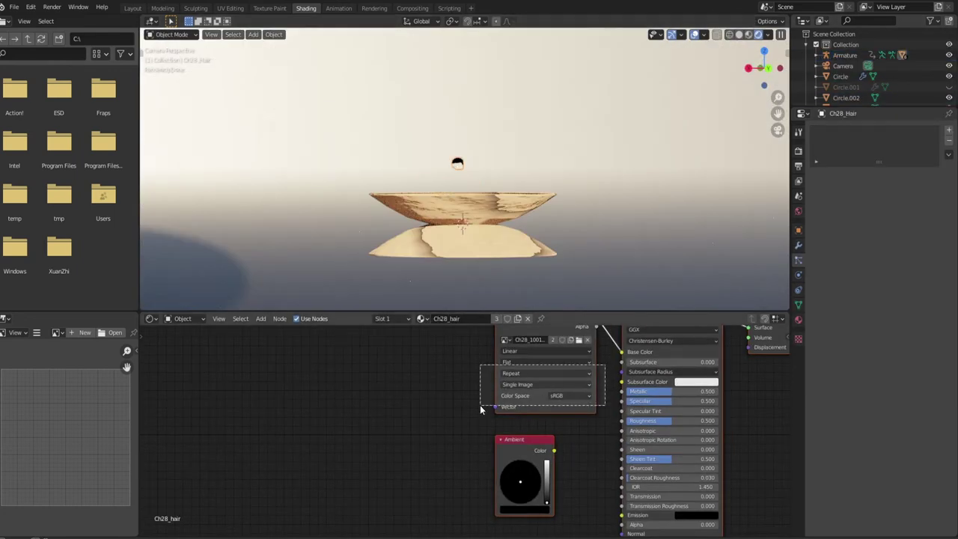
{"action": "key", "text": "Delete"}
{"action": "left_click", "coordinate": [421, 318]}
{"action": "left_click", "coordinate": [445, 335]}
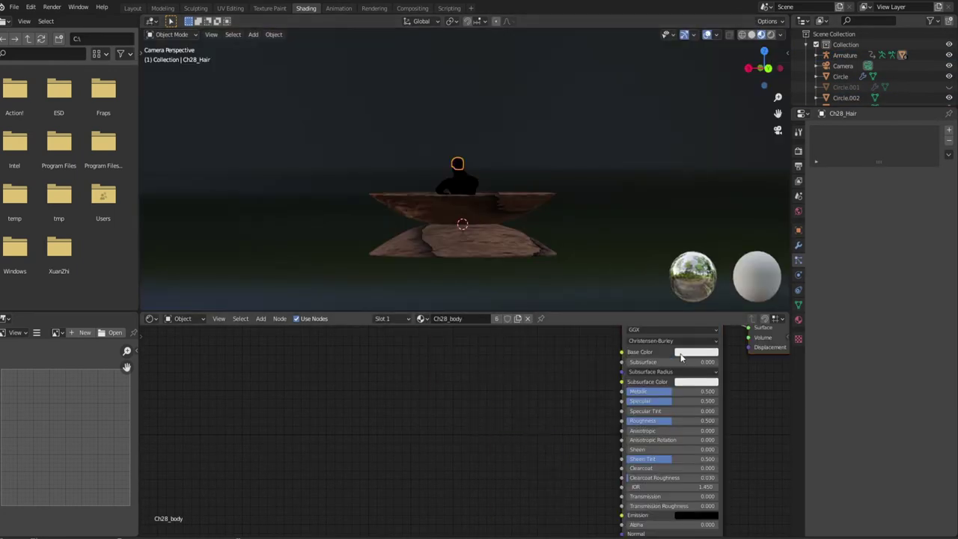
Unlink the pants' material and assign the dark Material.012 to the remaining character parts
{"action": "left_click", "coordinate": [458, 188]}
{"action": "middle_click_drag", "start_coordinate": [458, 188], "coordinate": [486, 196]}
{"action": "left_click", "coordinate": [526, 319]}
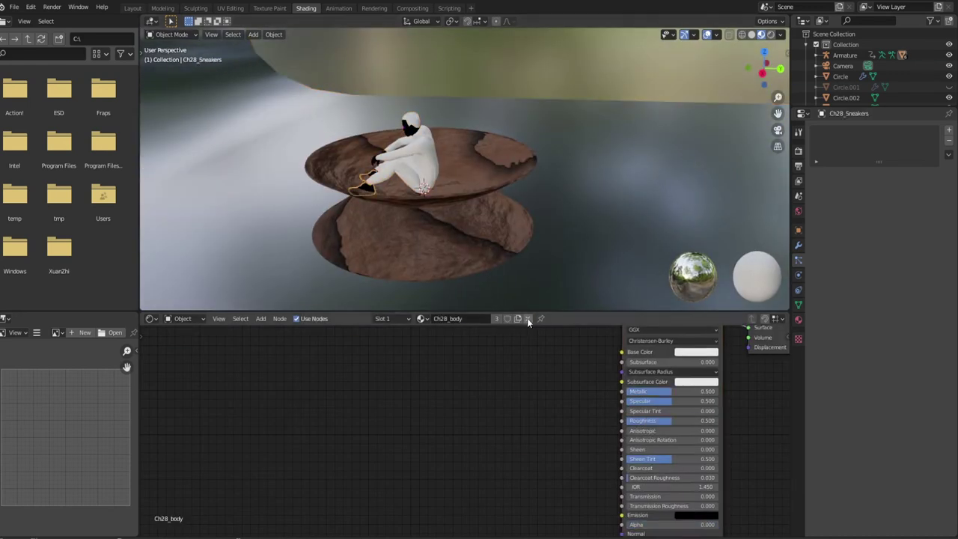
{"action": "left_click", "coordinate": [410, 179]}
{"action": "middle_click_drag", "start_coordinate": [410, 180], "coordinate": [595, 393]}
{"action": "scroll", "coordinate": [345, 188], "scroll_direction": "up", "scroll_amount": 5}
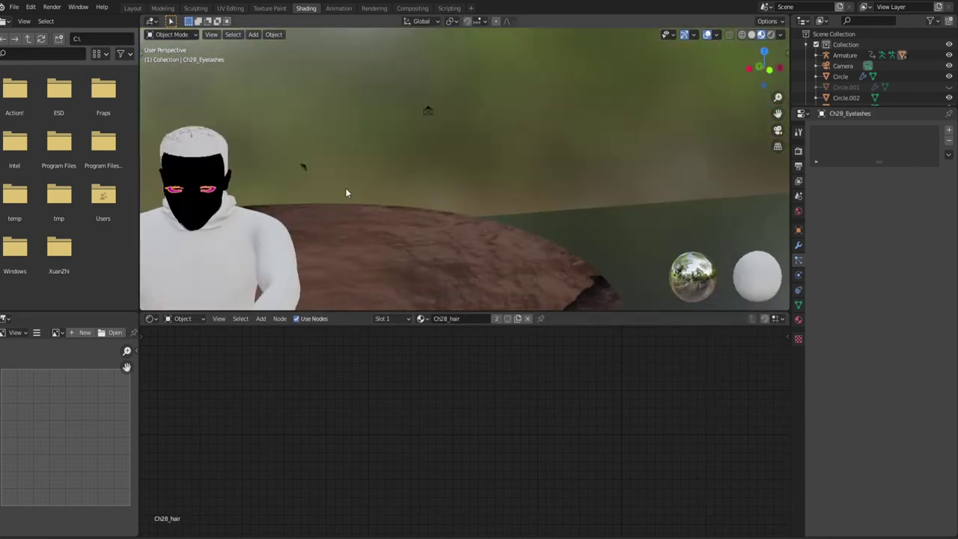
{"action": "left_click", "coordinate": [345, 188]}
{"action": "left_click", "coordinate": [421, 318]}
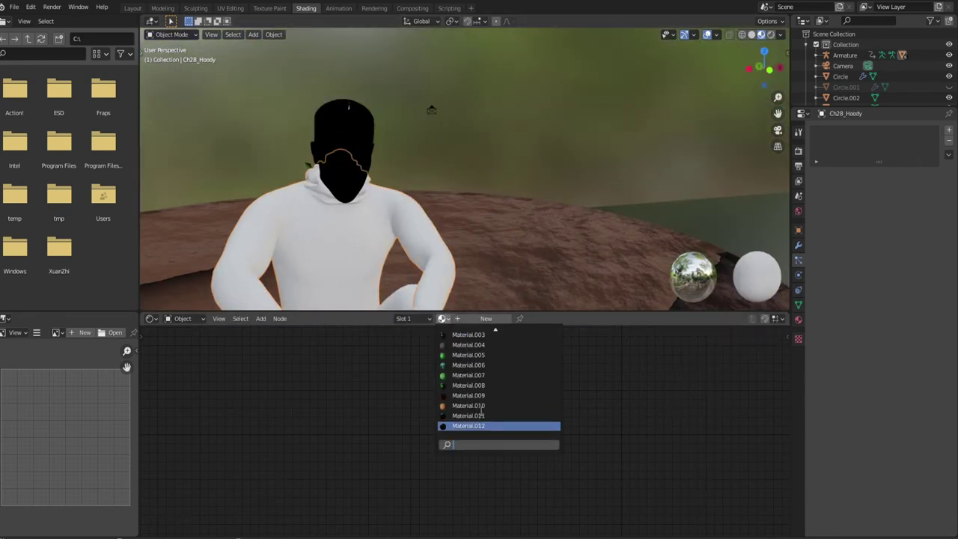
{"action": "left_click", "coordinate": [498, 422]}
Switch the character's armature from pose mode to object mode and adjust the scene selection
{"action": "left_click", "coordinate": [845, 55]}
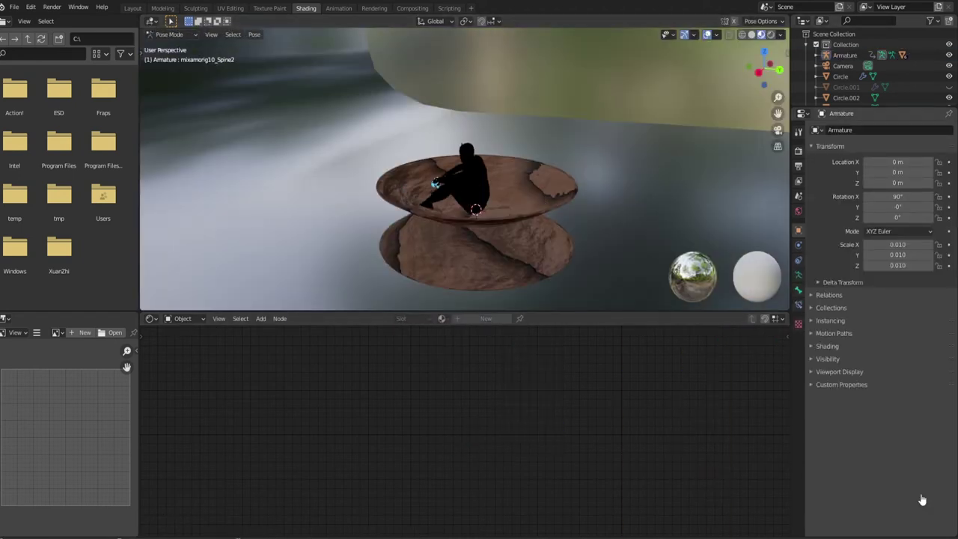
{"action": "key", "text": "ctrl+Tab"}
{"action": "key", "text": "a"}
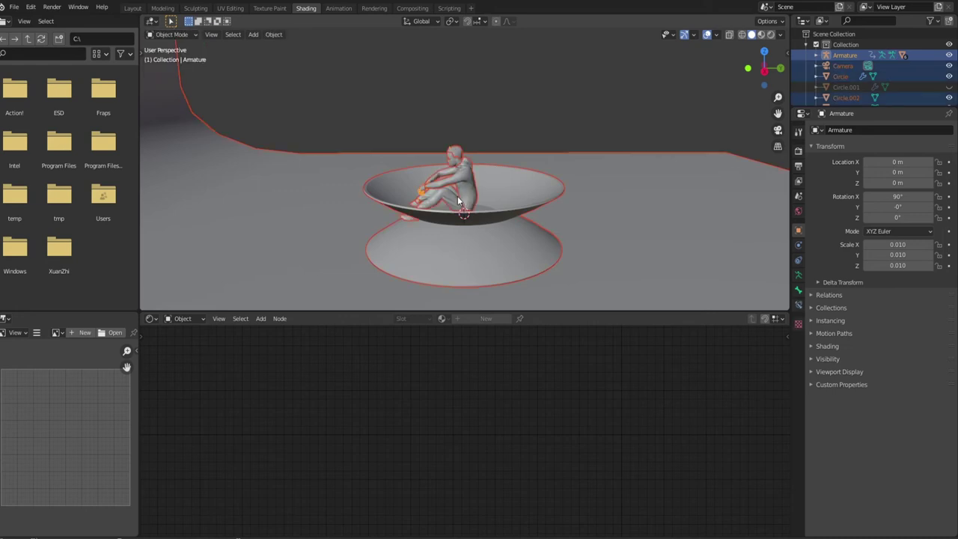
{"action": "left_click", "coordinate": [458, 197]}
{"action": "left_click", "coordinate": [420, 209]}
{"action": "key", "text": "a"}
{"action": "left_click", "coordinate": [504, 236]}
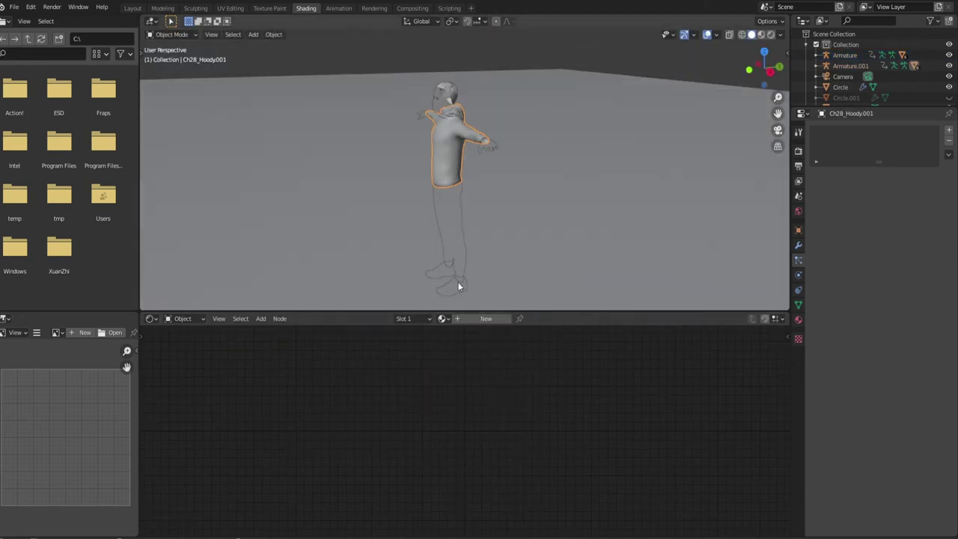
Give the new figure the dark material and return its armature to object mode
{"action": "left_click", "coordinate": [451, 228]}
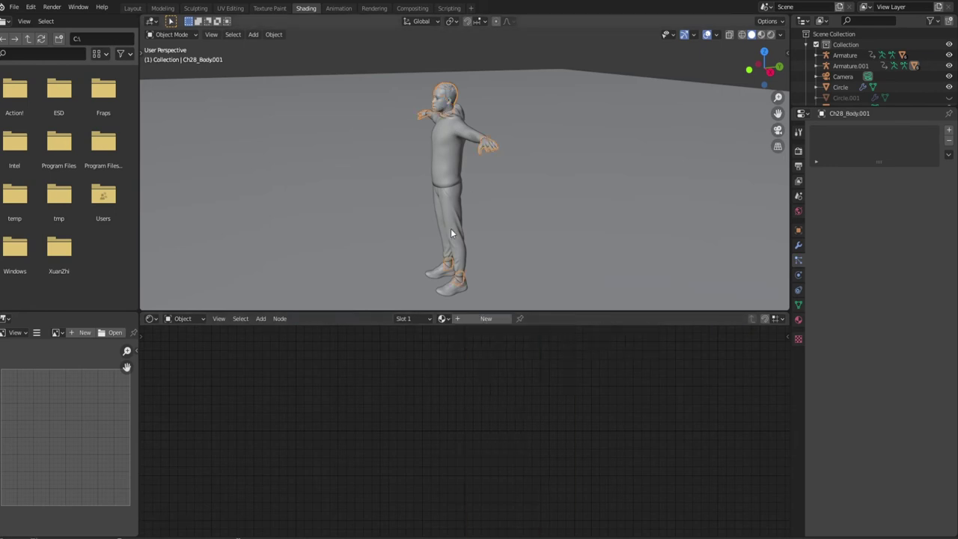
{"action": "left_click", "coordinate": [442, 318]}
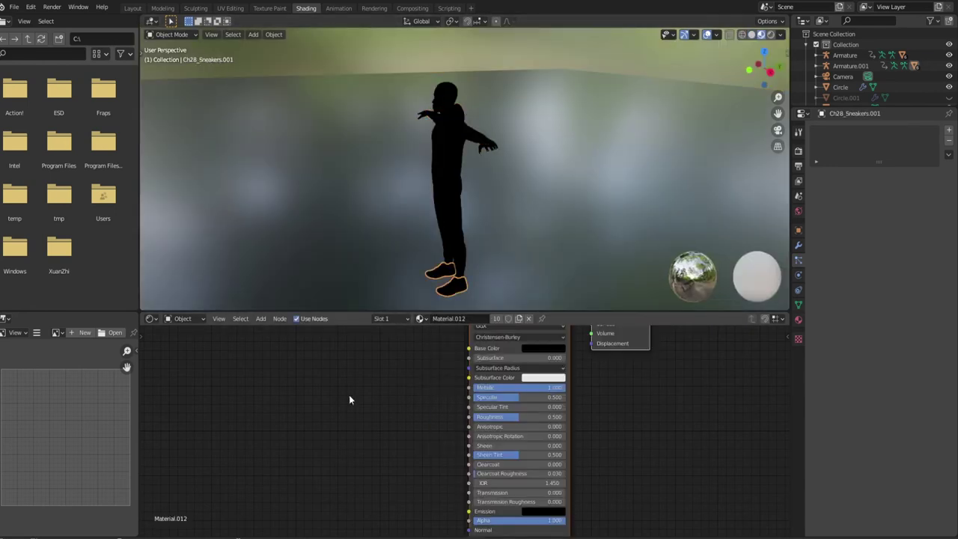
{"action": "middle_click_drag", "start_coordinate": [353, 53], "coordinate": [471, 213]}
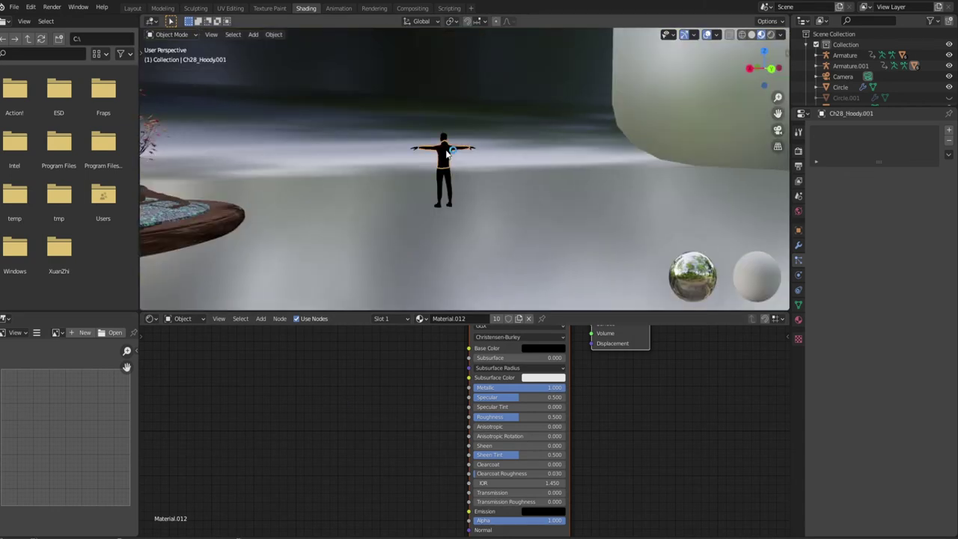
{"action": "left_click", "coordinate": [907, 66]}
{"action": "scroll", "coordinate": [363, 112], "scroll_direction": "up", "scroll_amount": 4}
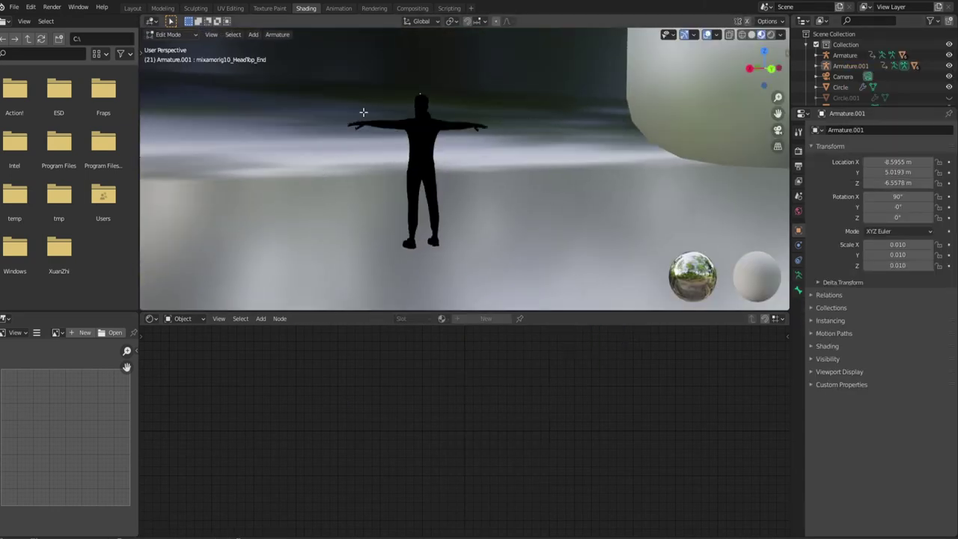
{"action": "middle_click_drag", "start_coordinate": [363, 113], "coordinate": [342, 106]}
{"action": "key", "text": "Tab"}
{"action": "scroll", "coordinate": [504, 185], "scroll_direction": "down", "scroll_amount": 5}
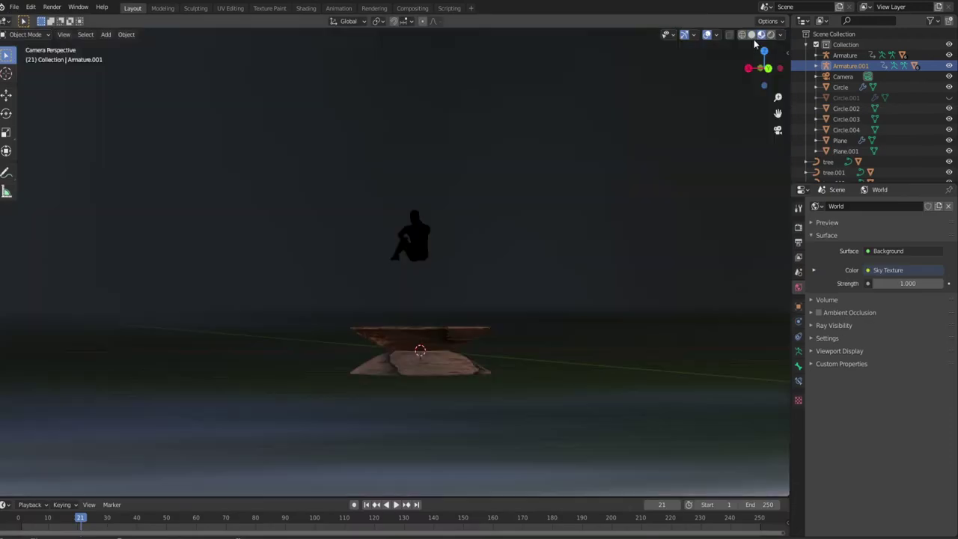
Import the woman figure and rotate her 90° about Z with rz90
{"action": "left_click", "coordinate": [13, 7]}
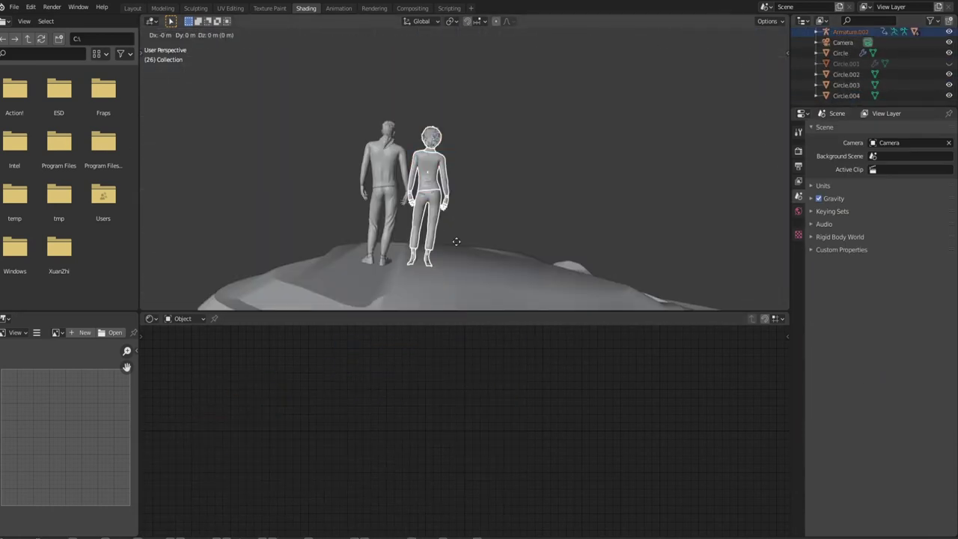
{"action": "type", "text": "rz90"}
{"action": "key", "text": "Return"}
Scale the man and woman figures together by 1.13 and check them through the camera
{"action": "left_click", "coordinate": [375, 220]}
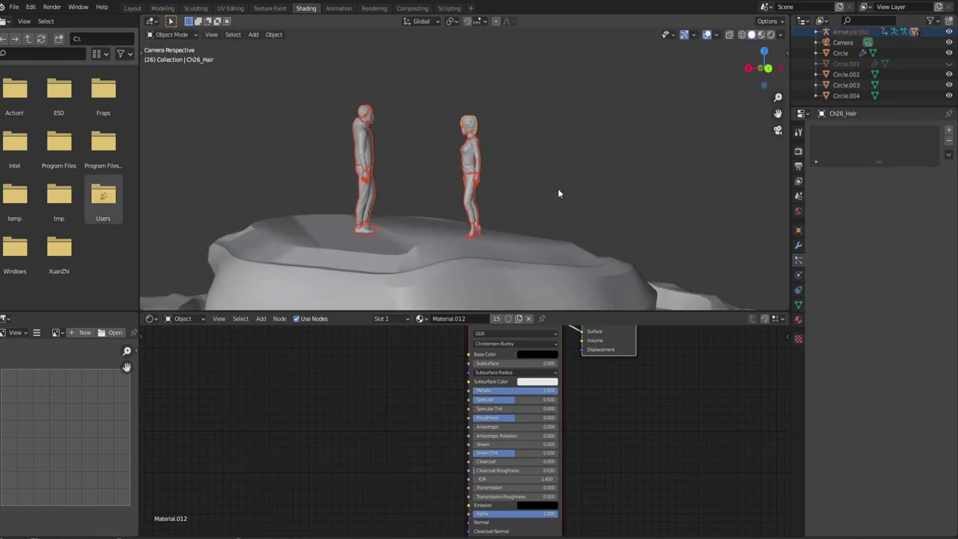
{"action": "key", "text": "s"}
{"action": "left_click", "coordinate": [617, 207]}
{"action": "key", "text": "s"}
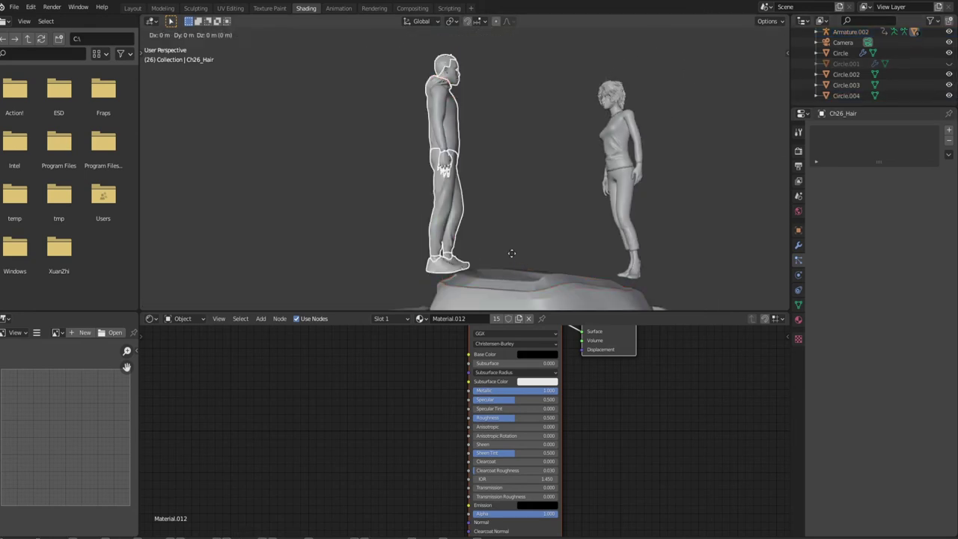
{"action": "left_click_drag", "start_coordinate": [577, 63], "coordinate": [686, 264]}
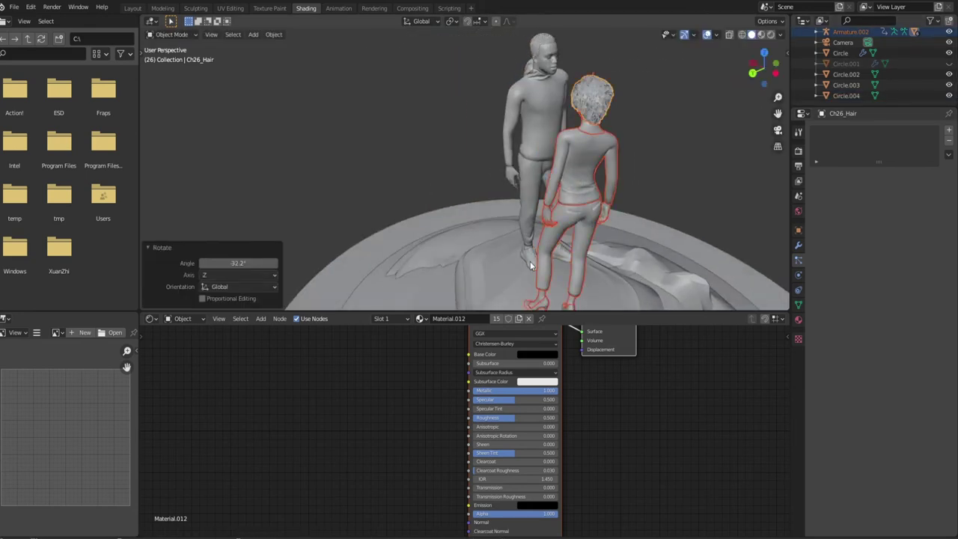
{"action": "left_click", "coordinate": [530, 255]}
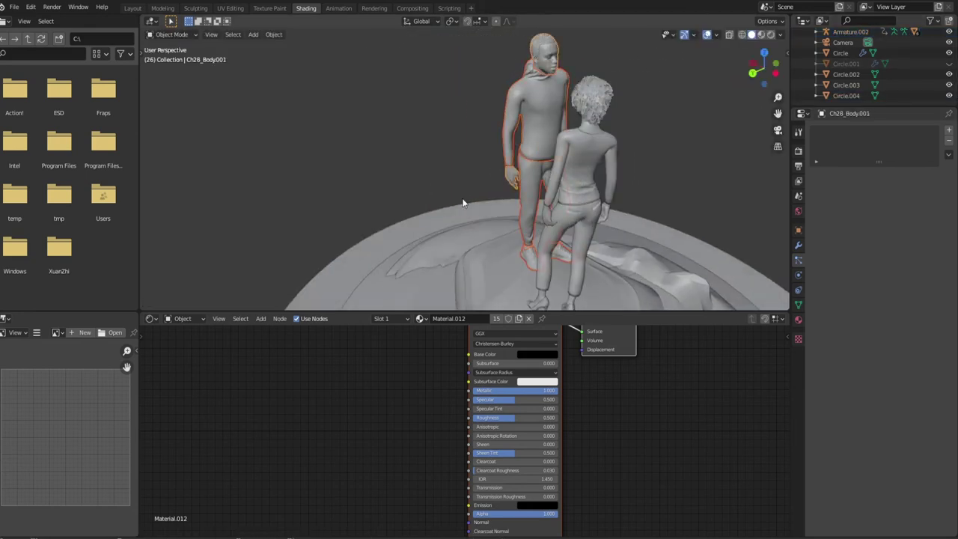
{"action": "key", "text": "KP_0"}
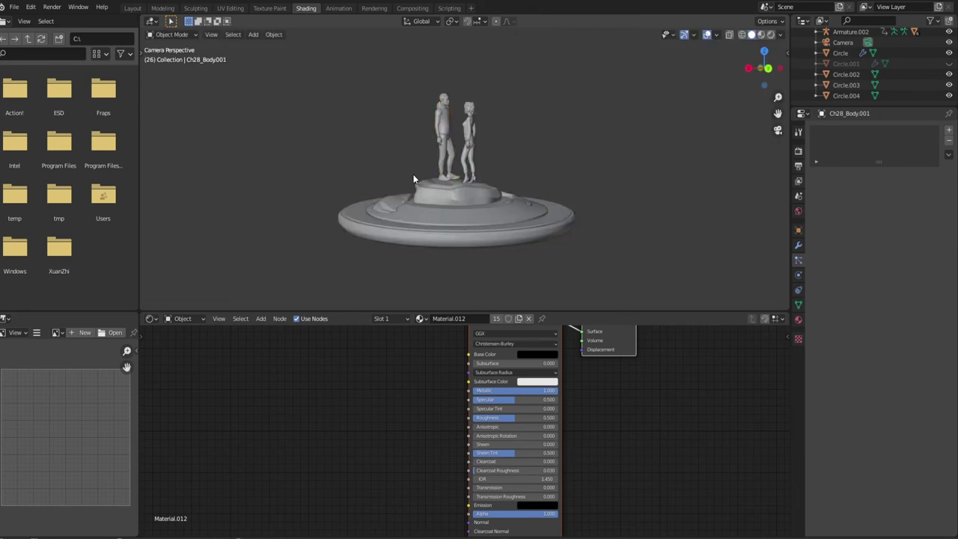
{"action": "left_click", "coordinate": [437, 289]}
{"action": "key", "text": "Escape"}
Rotate the seated figure -143° about the Z axis
{"action": "scroll", "coordinate": [498, 256], "scroll_direction": "down", "scroll_amount": 5}
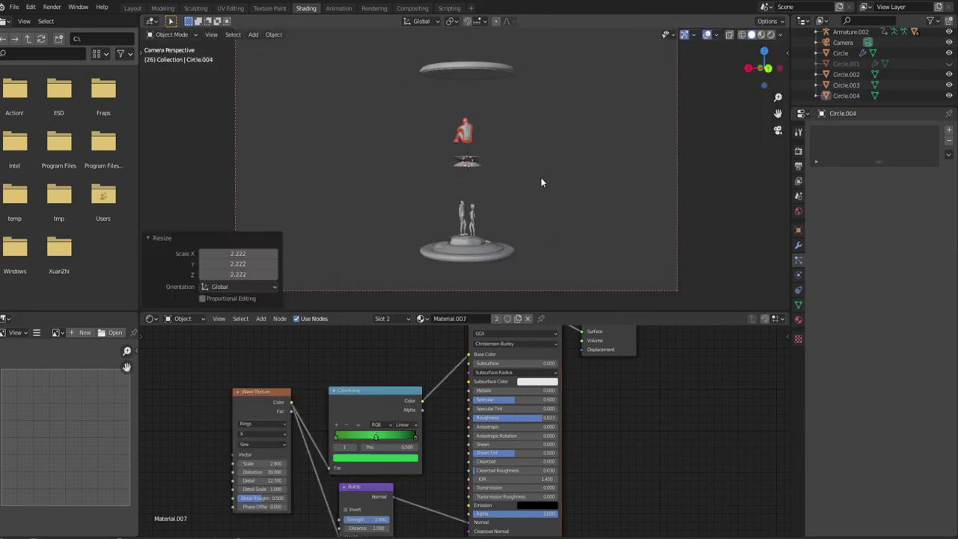
{"action": "key", "text": "r"}
{"action": "key", "text": "z"}
{"action": "left_click", "coordinate": [403, 207]}
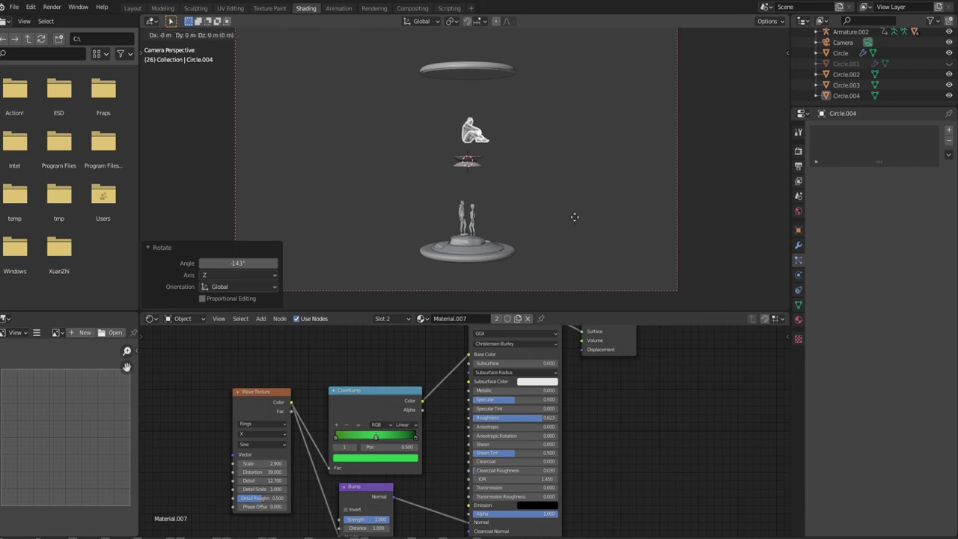
{"action": "left_click", "coordinate": [568, 217]}
Select both standing figures, scale them by 1.416 and preview in rendered shading
{"action": "key", "text": "KP_Decimal"}
{"action": "left_click", "coordinate": [496, 224]}
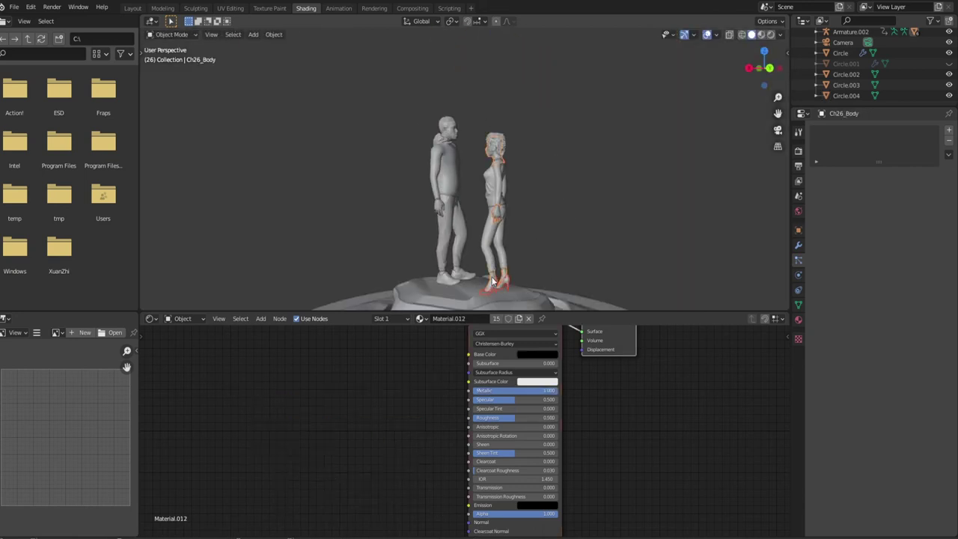
{"action": "left_click_drag", "start_coordinate": [416, 106], "coordinate": [478, 214]}
{"action": "key", "text": "s"}
{"action": "left_click", "coordinate": [580, 275]}
{"action": "scroll", "coordinate": [579, 274], "scroll_direction": "down", "scroll_amount": 4}
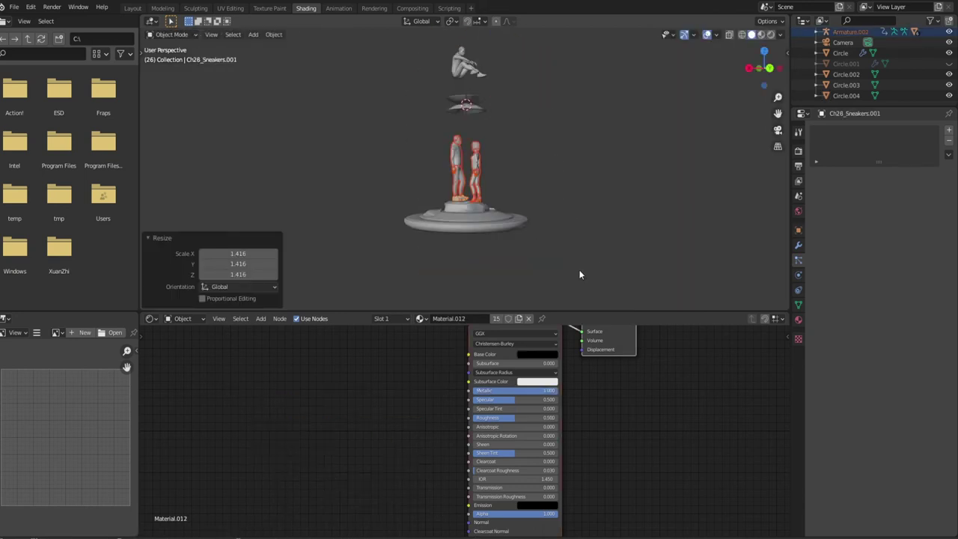
{"action": "key", "text": "shift+z"}
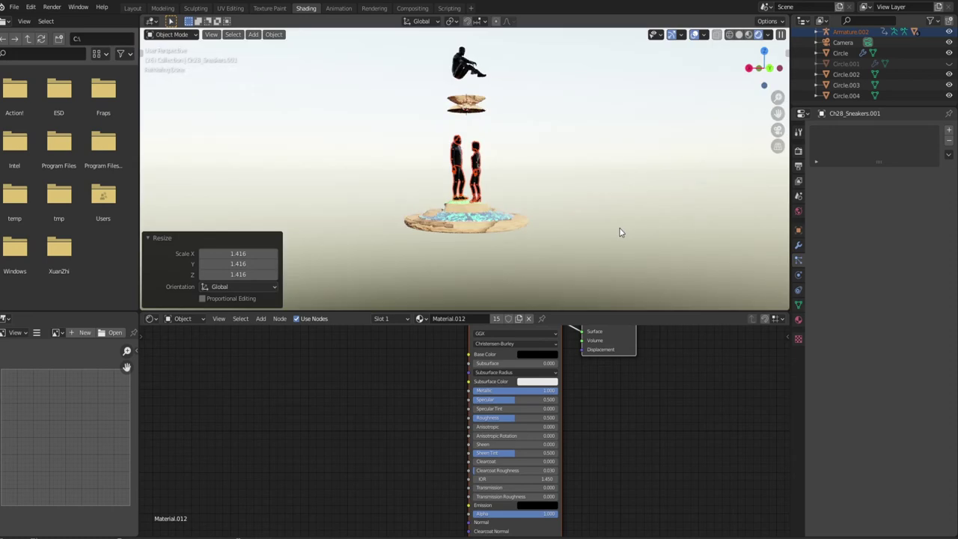
Zoom in on the seated figure, undo a trial move and begin scaling it along Z
{"action": "scroll", "coordinate": [565, 235], "scroll_direction": "up", "scroll_amount": 3}
{"action": "key", "text": "KP_0"}
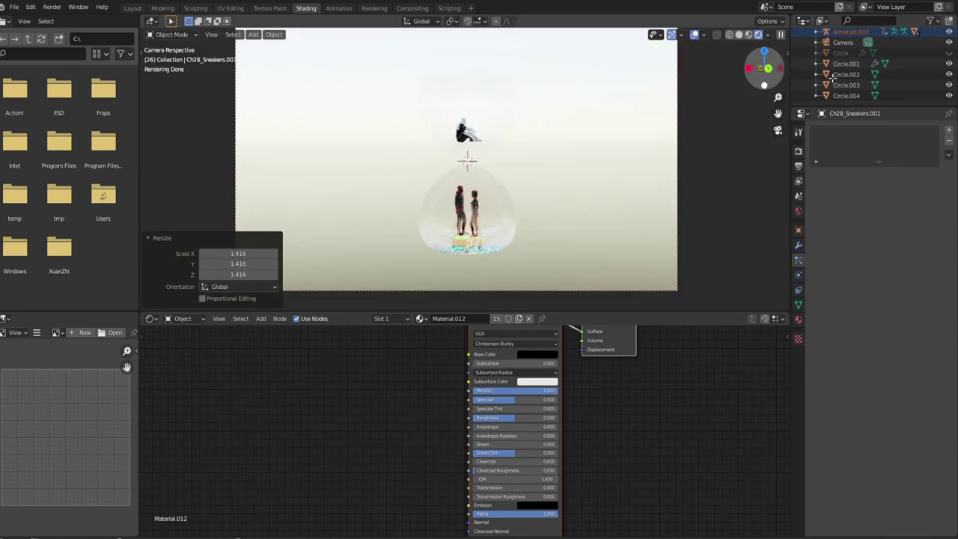
{"action": "key", "text": "shift+b"}
{"action": "left_click_drag", "start_coordinate": [424, 97], "coordinate": [528, 149]}
{"action": "scroll", "coordinate": [511, 187], "scroll_direction": "down", "scroll_amount": 3}
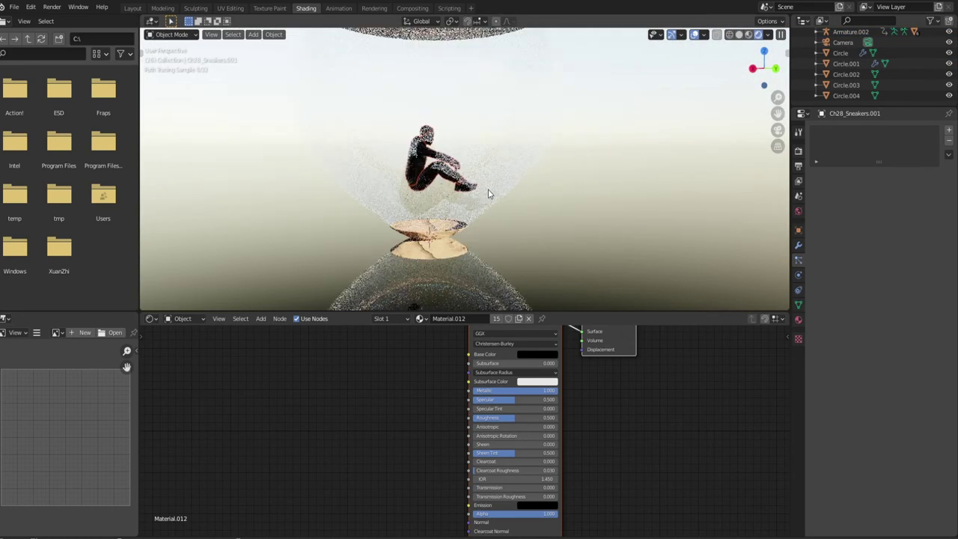
{"action": "left_click", "coordinate": [798, 230]}
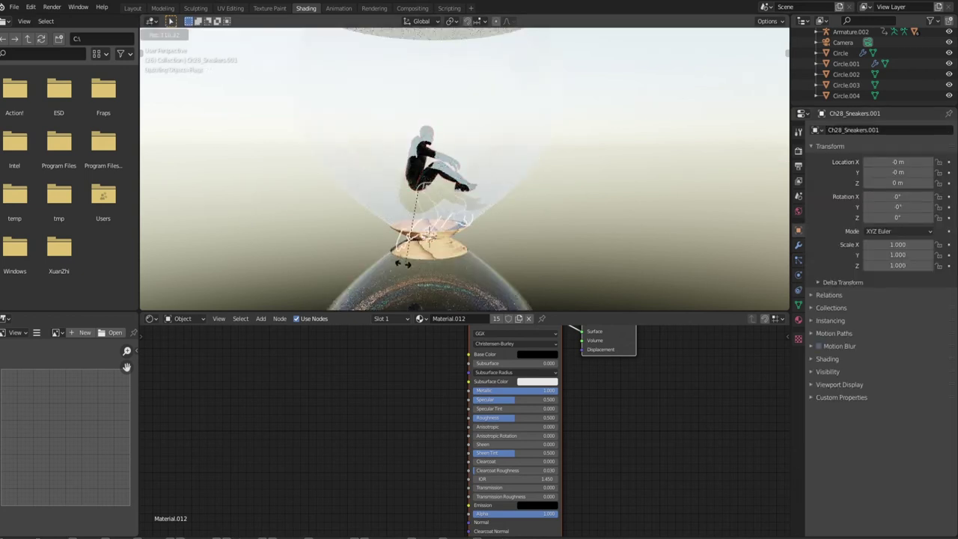
{"action": "left_click_drag", "start_coordinate": [328, 212], "coordinate": [503, 91]}
{"action": "key", "text": "ctrl+z"}
{"action": "key", "text": "s"}
{"action": "key", "text": "z"}
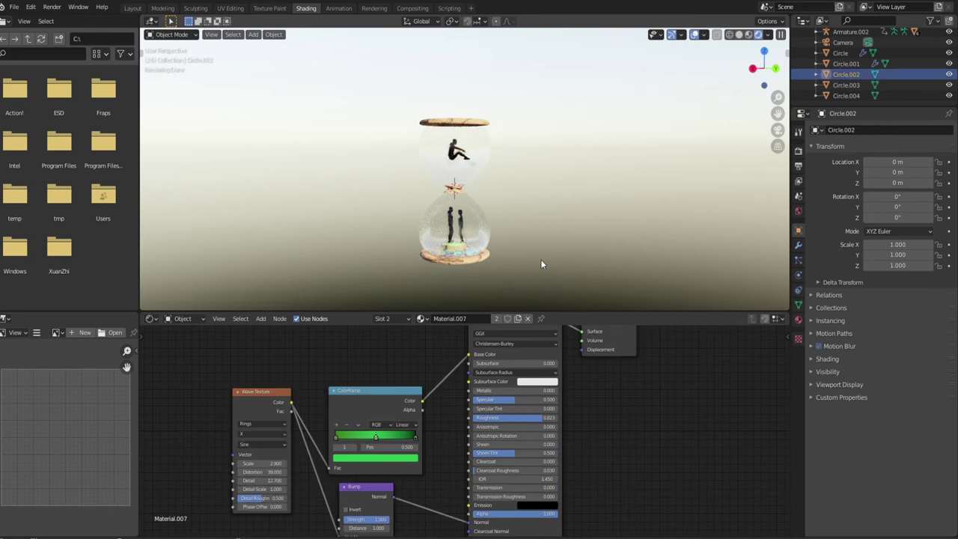
In material preview, lower the duplicated wooden disc along Z into the upper bulb
{"action": "left_click", "coordinate": [748, 35]}
{"action": "scroll", "coordinate": [498, 109], "scroll_direction": "up", "scroll_amount": 5}
{"action": "key", "text": "g"}
{"action": "key", "text": "z"}
{"action": "left_click", "coordinate": [494, 225]}
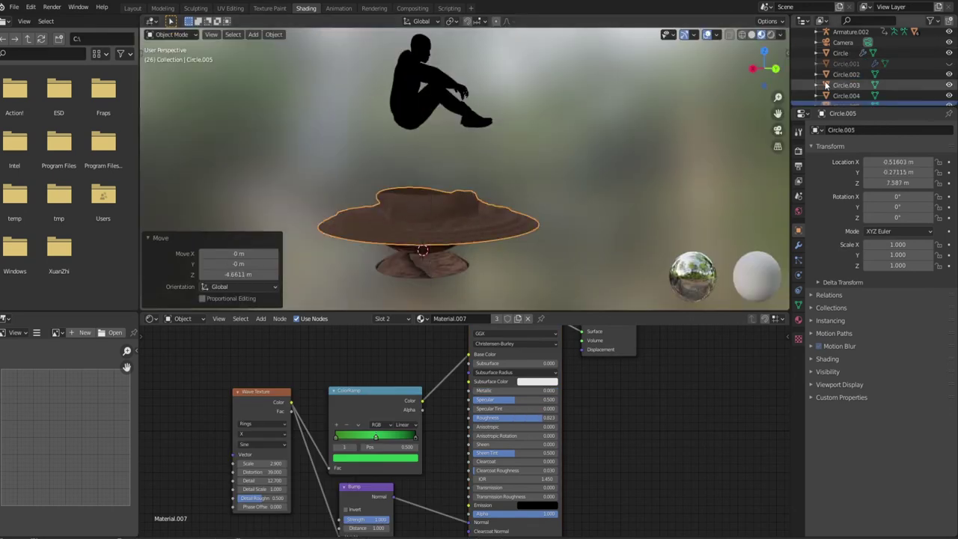
In Edit Mode, scale the whole disc mesh, settling at 0.923
{"action": "key", "text": "Tab"}
{"action": "scroll", "coordinate": [489, 242], "scroll_direction": "up", "scroll_amount": 3}
{"action": "key", "text": "ctrl+KP_Add"}
{"action": "key", "text": "ctrl+KP_Add"}
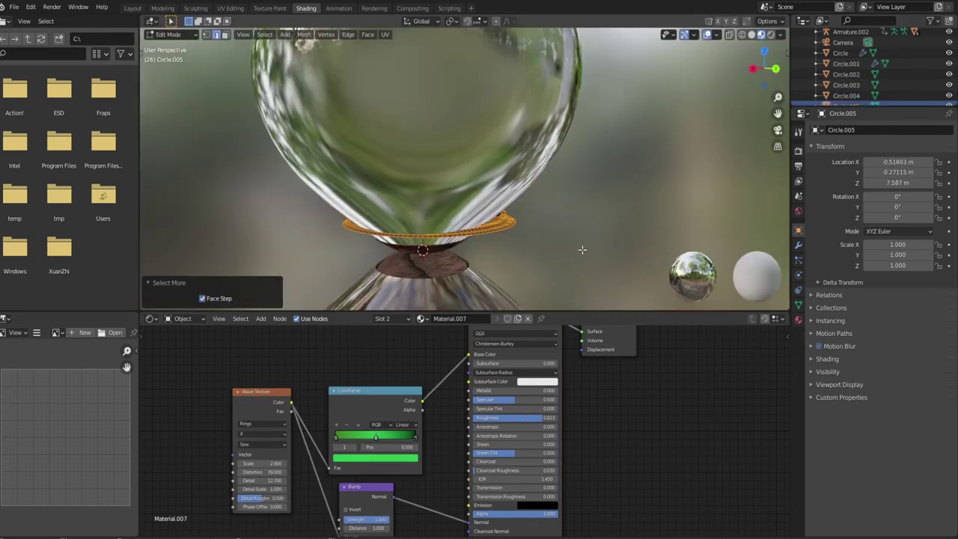
{"action": "key", "text": "s"}
{"action": "left_click", "coordinate": [532, 236]}
{"action": "middle_click_drag", "start_coordinate": [532, 236], "coordinate": [611, 214]}
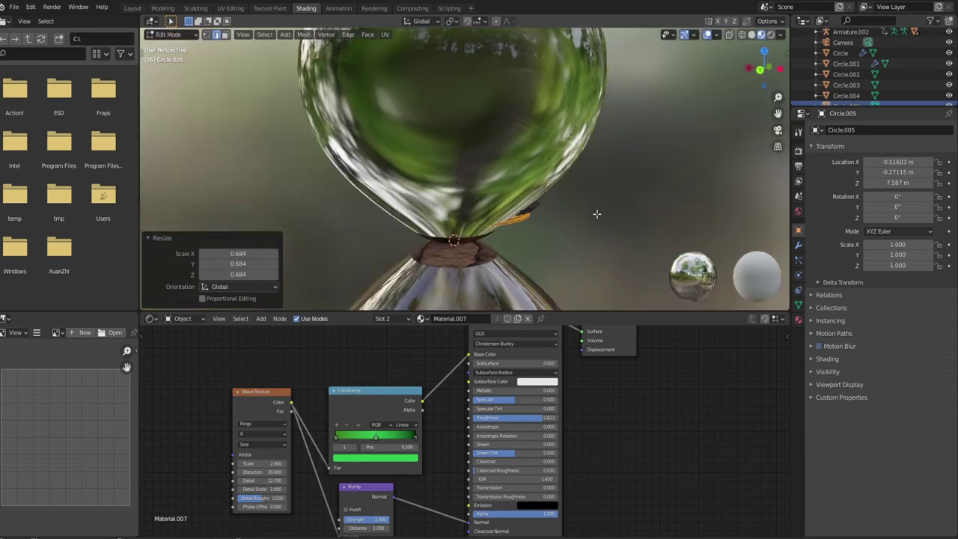
{"action": "key", "text": "s"}
{"action": "left_click", "coordinate": [595, 214]}
{"action": "scroll", "coordinate": [603, 215], "scroll_direction": "down", "scroll_amount": 5}
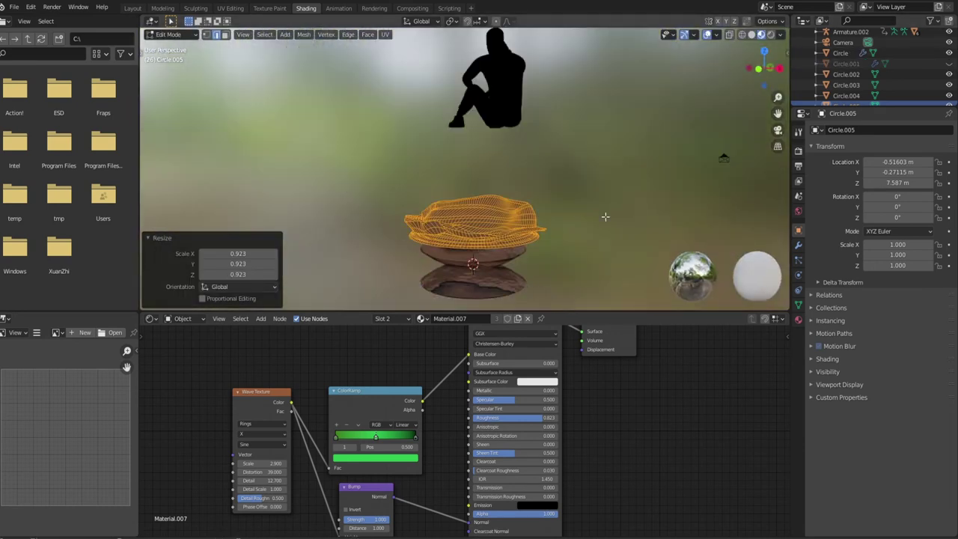
{"action": "middle_click_drag", "start_coordinate": [606, 216], "coordinate": [610, 235]}
Select the disc's Material.004 faces and widen them to 1.249
{"action": "key", "text": "alt+a"}
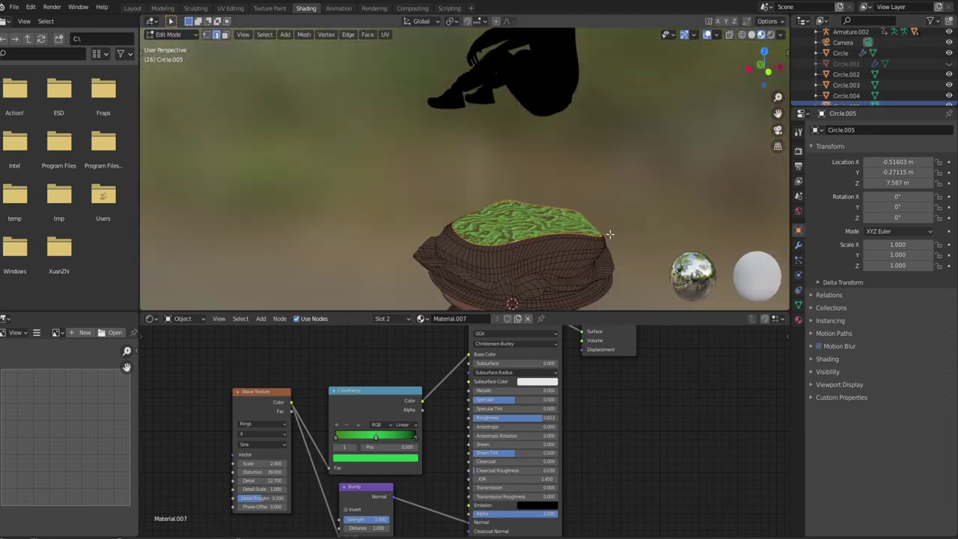
{"action": "left_click", "coordinate": [798, 319]}
{"action": "left_click", "coordinate": [840, 132]}
{"action": "left_click", "coordinate": [881, 189]}
{"action": "key", "text": "s"}
{"action": "left_click", "coordinate": [732, 192]}
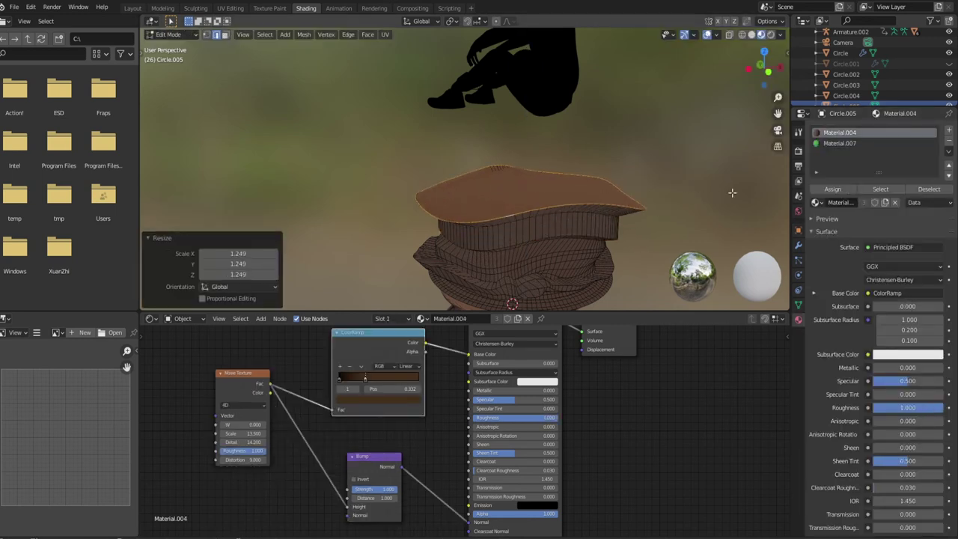
Extrude the Material.004 top faces up to the seated figure, forming a pedestal
{"action": "key", "text": "e"}
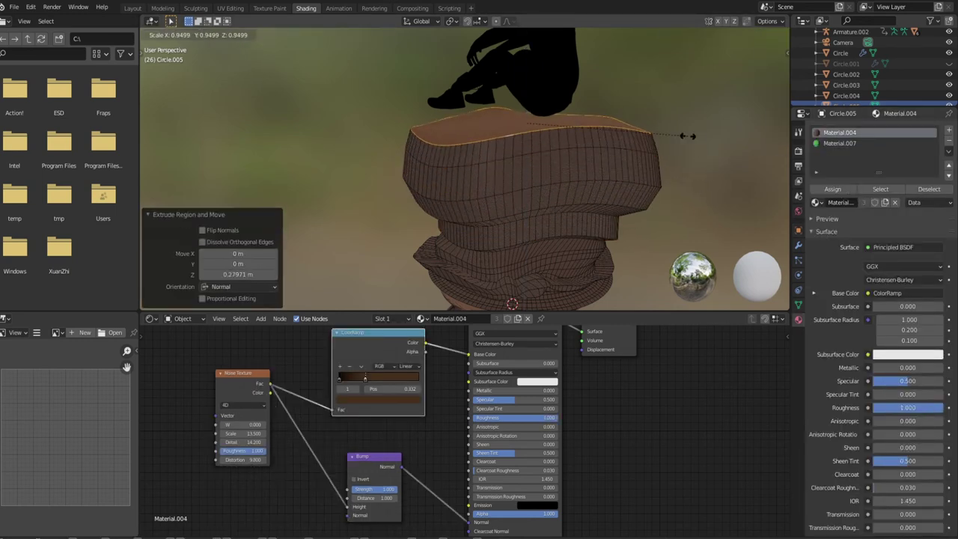
{"action": "middle_click_drag", "start_coordinate": [692, 123], "coordinate": [456, 97]}
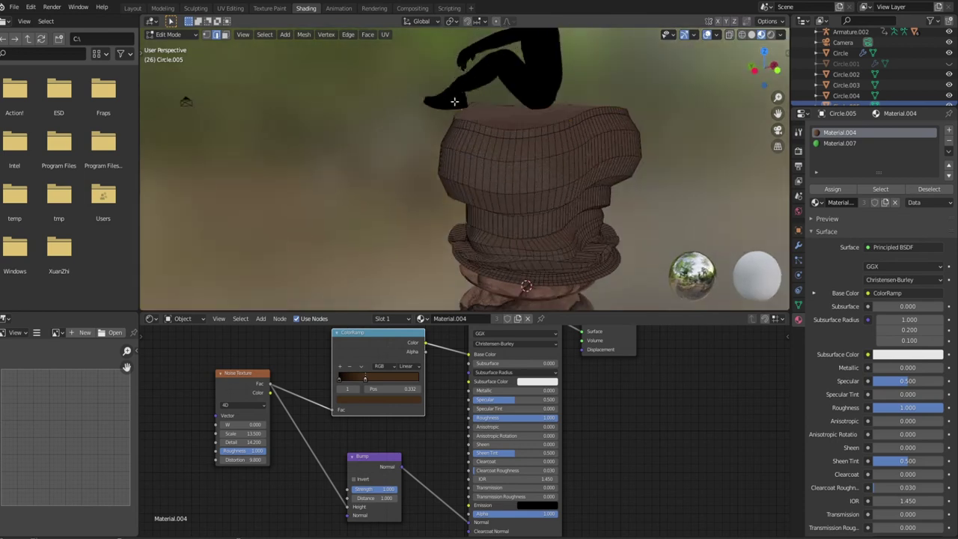
{"action": "key", "text": "Tab"}
{"action": "left_click", "coordinate": [455, 97]}
Check the camera view in rendered shading and resize the seated figure to 0.916
{"action": "mouse_move", "coordinate": [609, 64]}
{"action": "middle_mouse_down"}
{"action": "mouse_move", "coordinate": [548, 149]}
{"action": "mouse_move", "coordinate": [602, 175]}
{"action": "mouse_move", "coordinate": [702, 159]}
{"action": "mouse_move", "coordinate": [361, 182]}
{"action": "middle_mouse_up"}
{"action": "key", "text": "KP_0"}
{"action": "key", "text": "z"}
{"action": "left_click", "coordinate": [671, 199]}
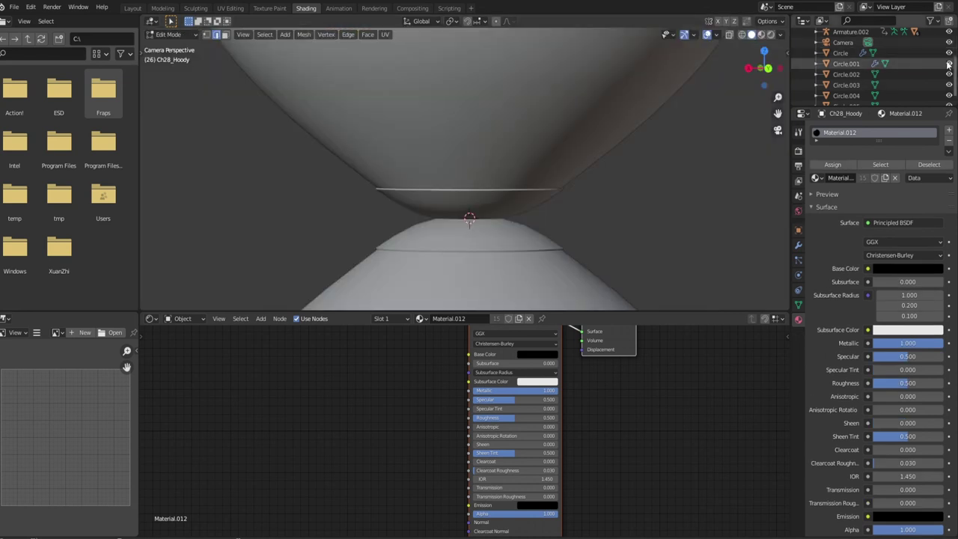
{"action": "left_click", "coordinate": [650, 190]}
{"action": "key", "text": "g"}
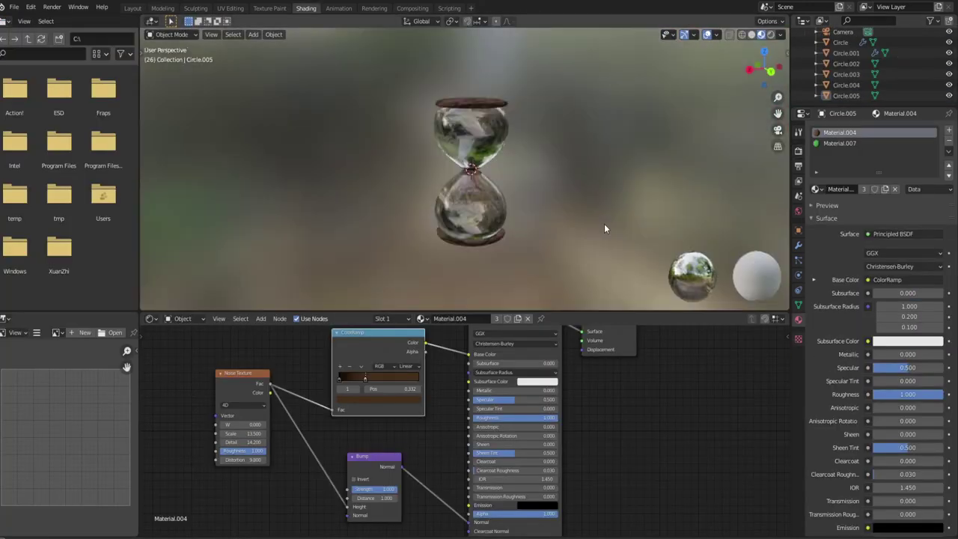
{"action": "scroll", "coordinate": [605, 229], "scroll_direction": "down", "scroll_amount": 5}
Add a Plane, scale it by 20, and set it level with the base
{"action": "key", "text": "shift+a"}
{"action": "left_click", "coordinate": [504, 208]}
{"action": "type", "text": "s20"}
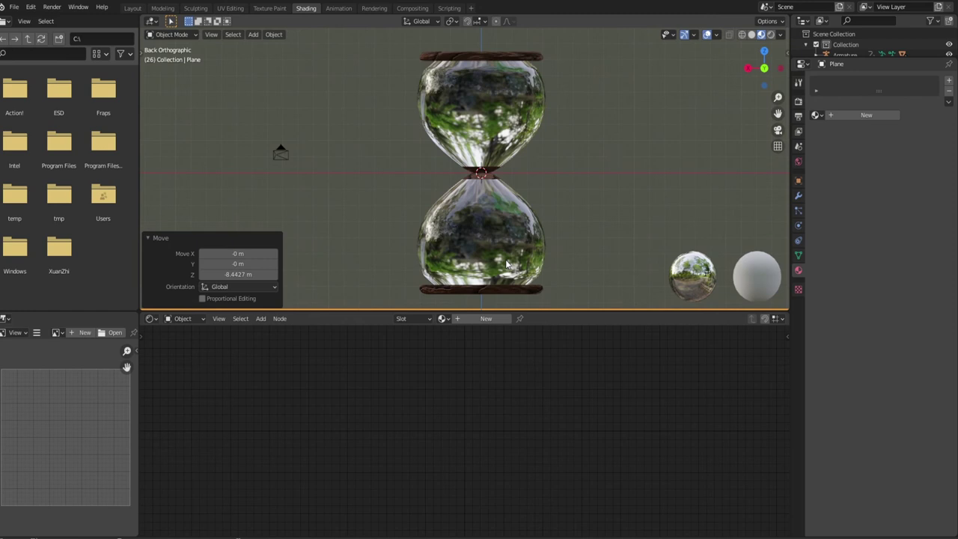
{"action": "scroll", "coordinate": [507, 264], "scroll_direction": "up", "scroll_amount": 5}
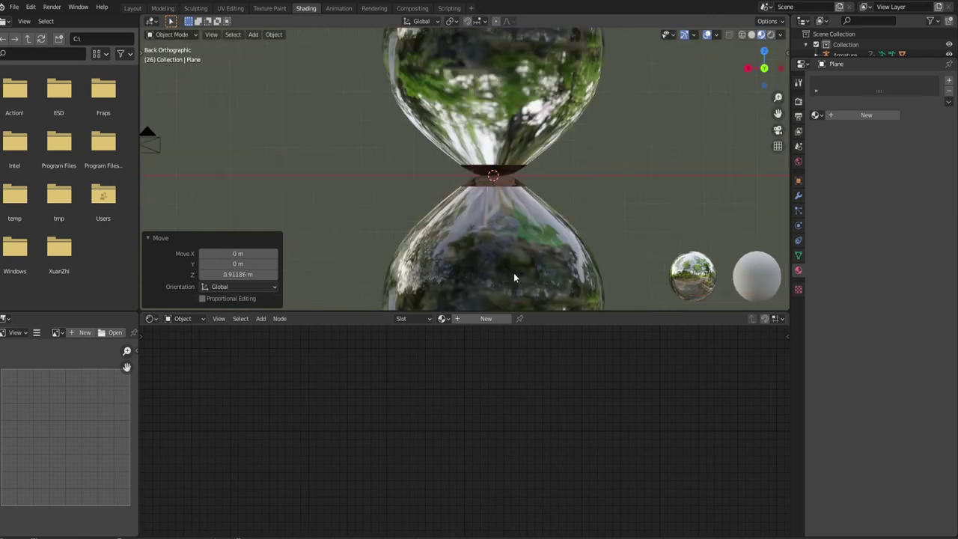
{"action": "scroll", "coordinate": [507, 263], "scroll_direction": "up", "scroll_amount": 5}
{"action": "key", "text": "g"}
{"action": "key", "text": "z"}
{"action": "left_click", "coordinate": [439, 255]}
{"action": "key", "text": "shift+z"}
{"action": "scroll", "coordinate": [438, 255], "scroll_direction": "down", "scroll_amount": 5}
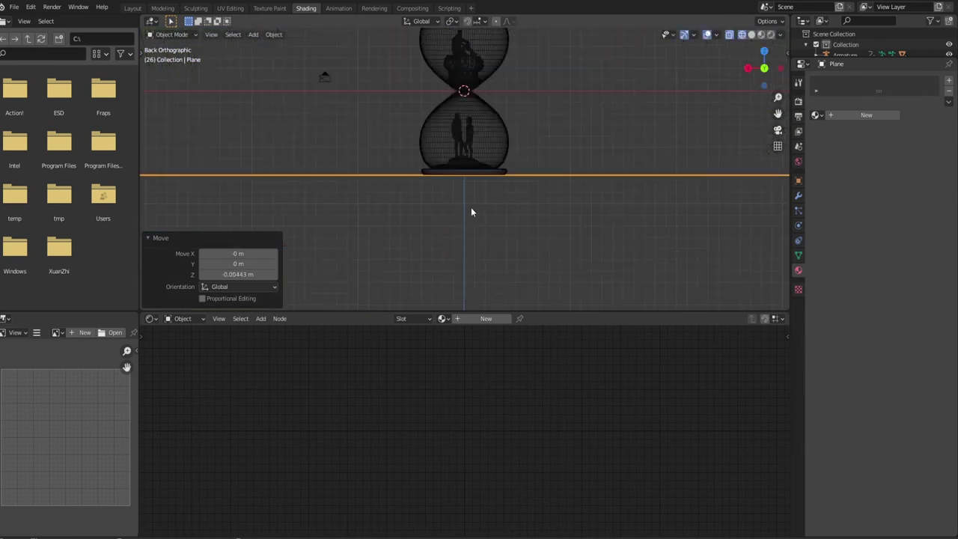
Lift the plane's back edge into a wall behind the hourglass
{"action": "key", "text": "Tab"}
{"action": "middle_click_drag", "start_coordinate": [537, 183], "coordinate": [569, 177]}
{"action": "key", "text": "g"}
{"action": "key", "text": "Escape"}
{"action": "left_click", "coordinate": [798, 196]}
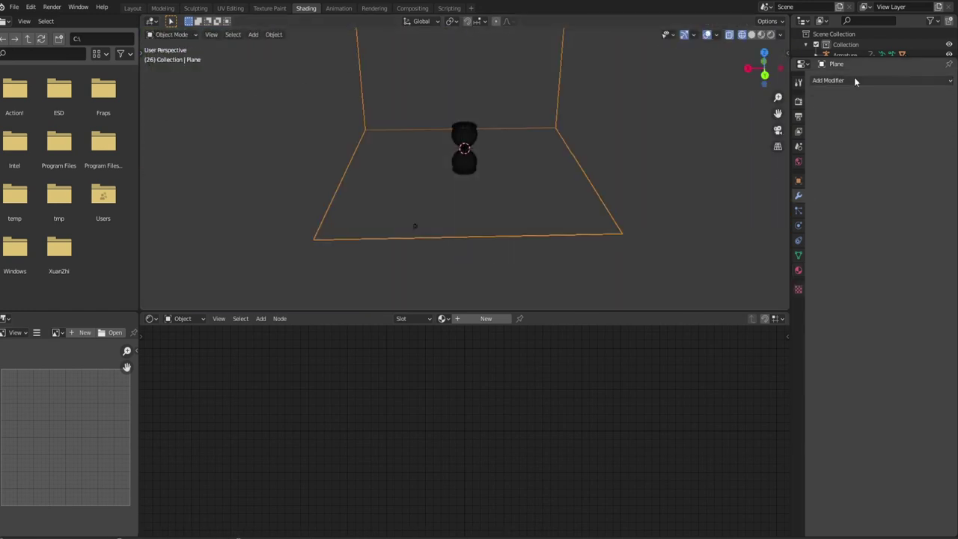
Add a Bevel modifier and shift the backdrop along Y to -13.986 m
{"action": "left_click", "coordinate": [881, 155]}
{"action": "left_click", "coordinate": [738, 188]}
{"action": "key", "text": "Tab"}
{"action": "middle_click_drag", "start_coordinate": [484, 206], "coordinate": [532, 213]}
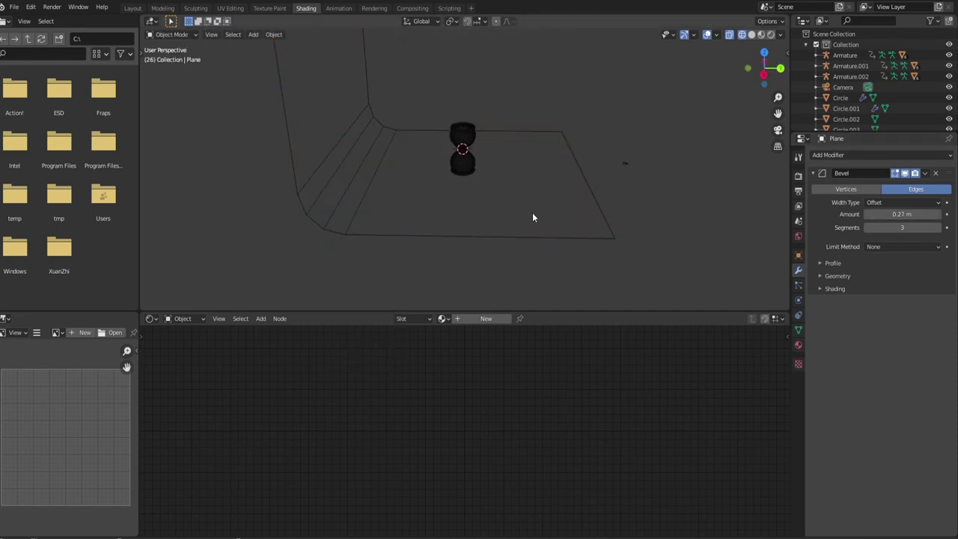
{"action": "key", "text": "g"}
{"action": "key", "text": "y"}
{"action": "left_click", "coordinate": [621, 229]}
Give the backdrop a new material with Metallic 1.0 and black base colour
{"action": "key", "text": "shift+z"}
{"action": "key", "text": "KP_0"}
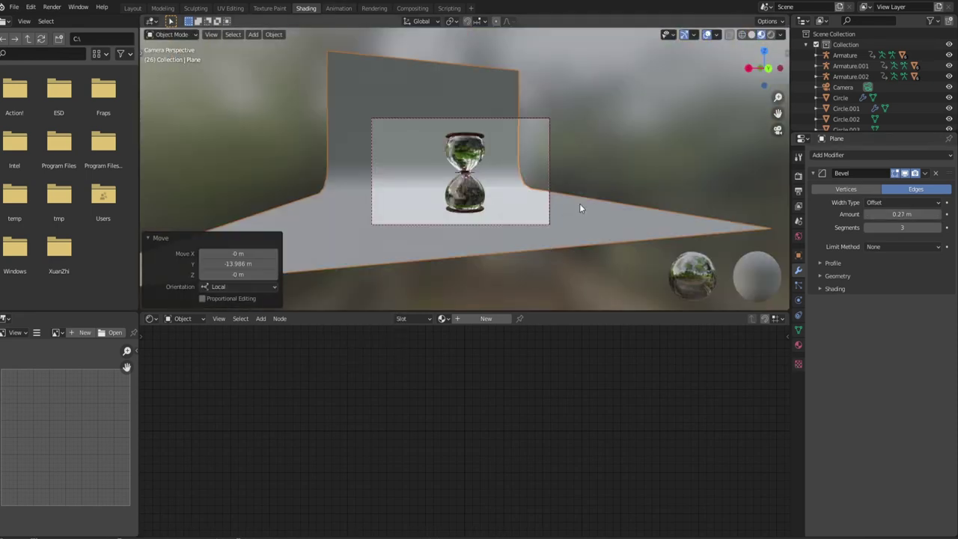
{"action": "left_click", "coordinate": [486, 318]}
{"action": "left_click_drag", "start_coordinate": [475, 390], "coordinate": [559, 390]}
{"action": "left_click", "coordinate": [538, 354]}
{"action": "left_click", "coordinate": [570, 311]}
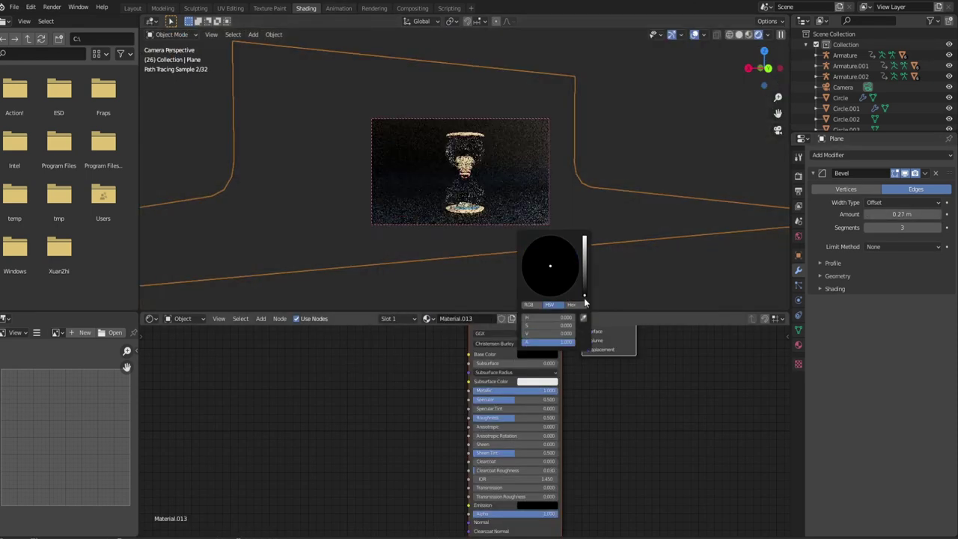
Rotate the camera to Z 171° to reframe the hourglass
{"action": "left_click", "coordinate": [843, 87]}
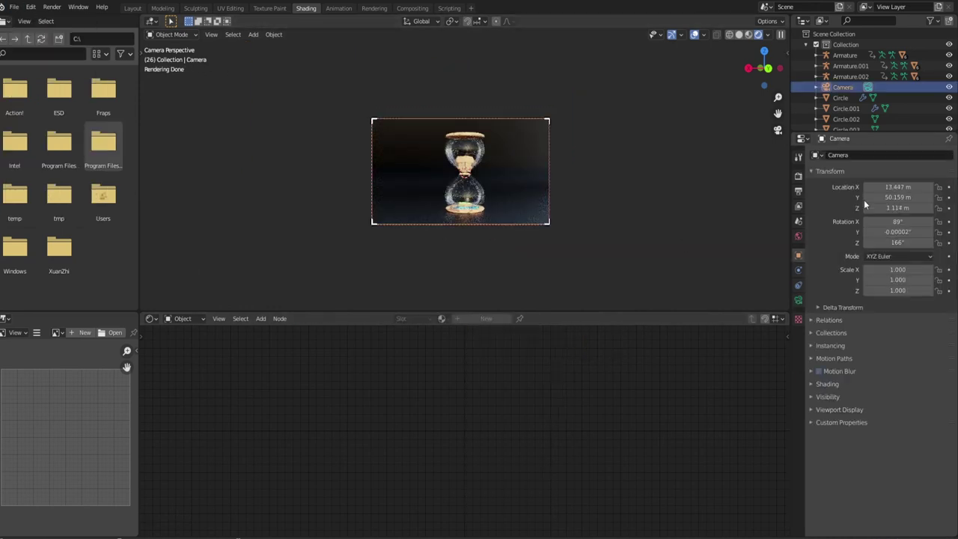
{"action": "left_click_drag", "start_coordinate": [899, 243], "coordinate": [910, 242]}
{"action": "left_click", "coordinate": [582, 251]}
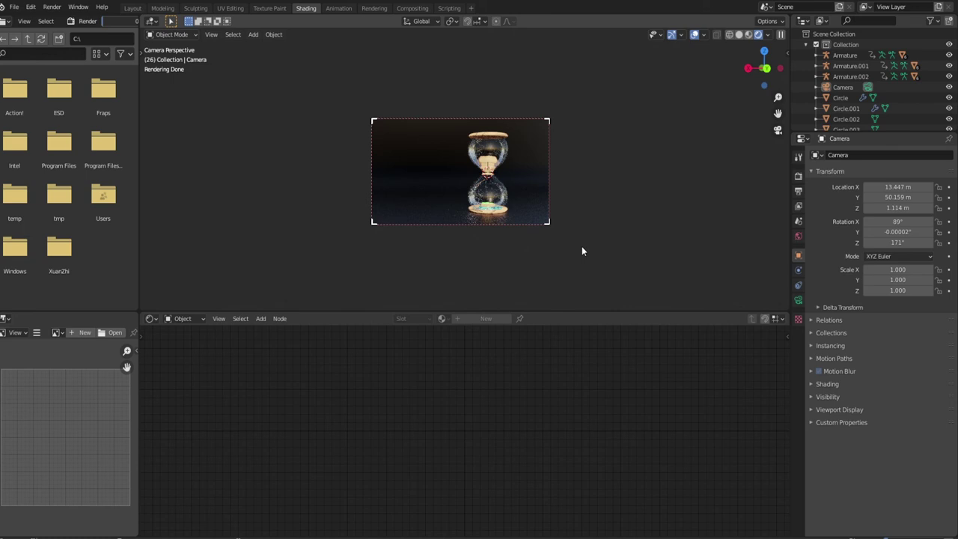
Lower the hourglass glass material's Alpha to 0.010 for clearer transparency
{"action": "scroll", "coordinate": [490, 240], "scroll_direction": "up", "scroll_amount": 5}
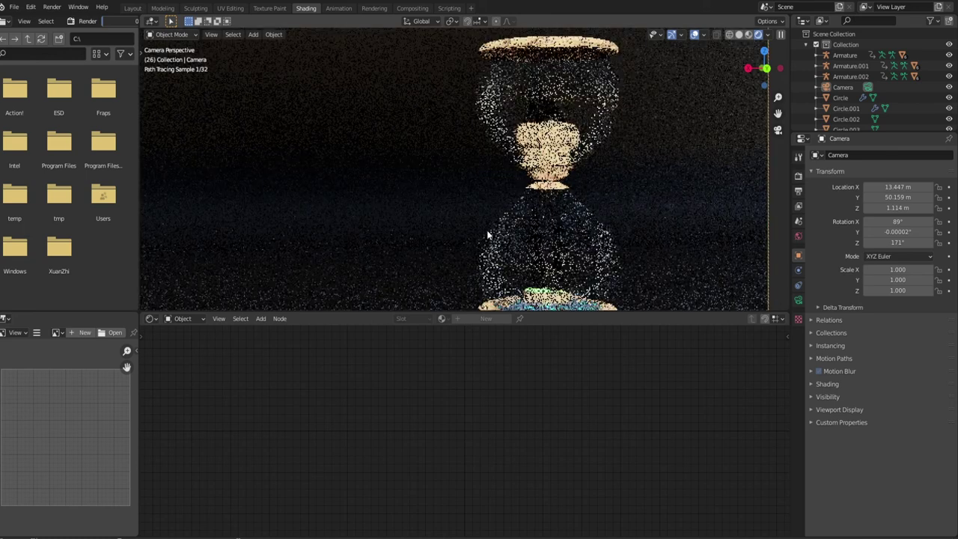
{"action": "left_click", "coordinate": [549, 103]}
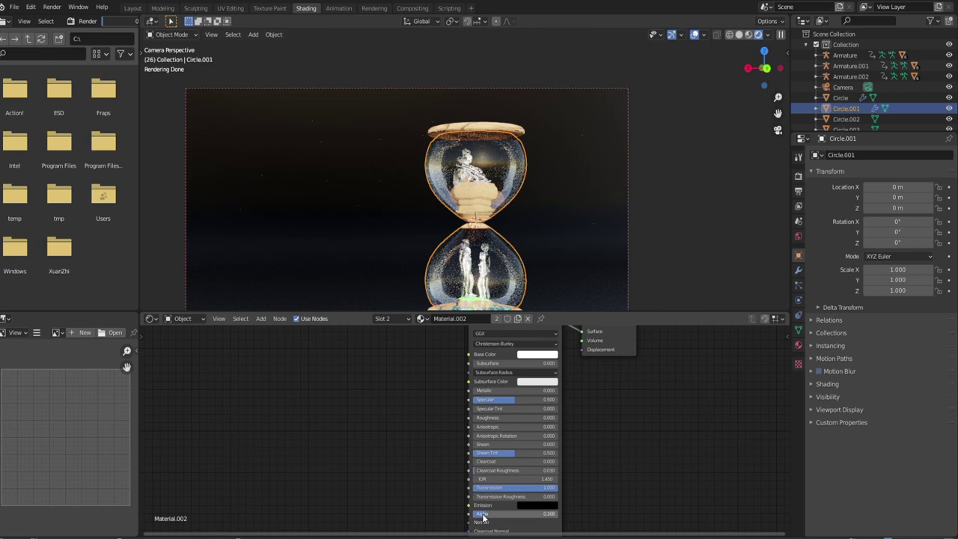
{"action": "left_click_drag", "start_coordinate": [483, 517], "coordinate": [620, 354]}
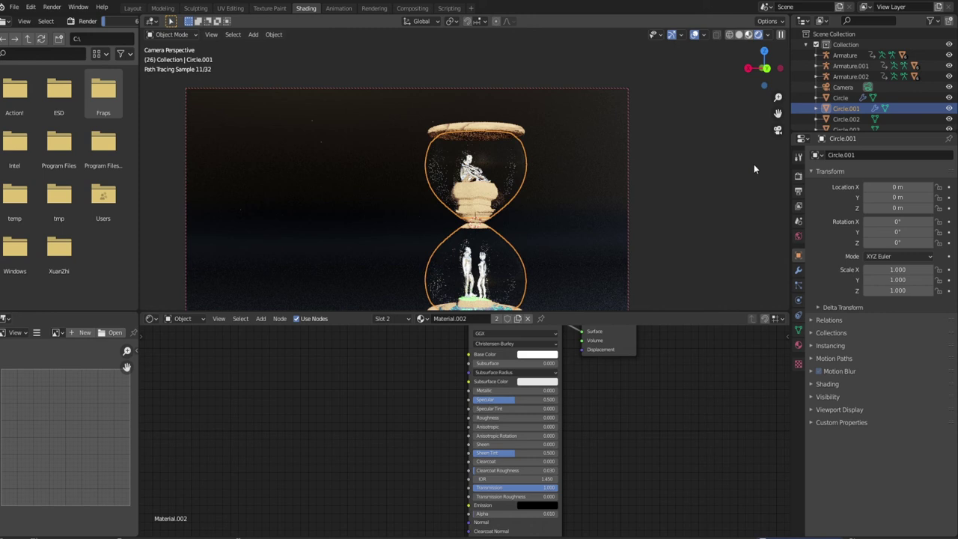
{"action": "key", "text": "z"}
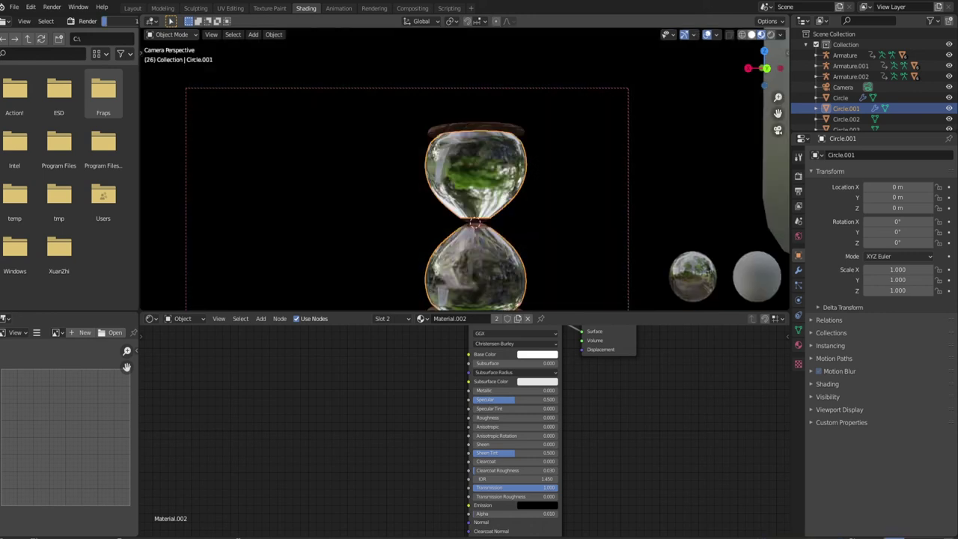